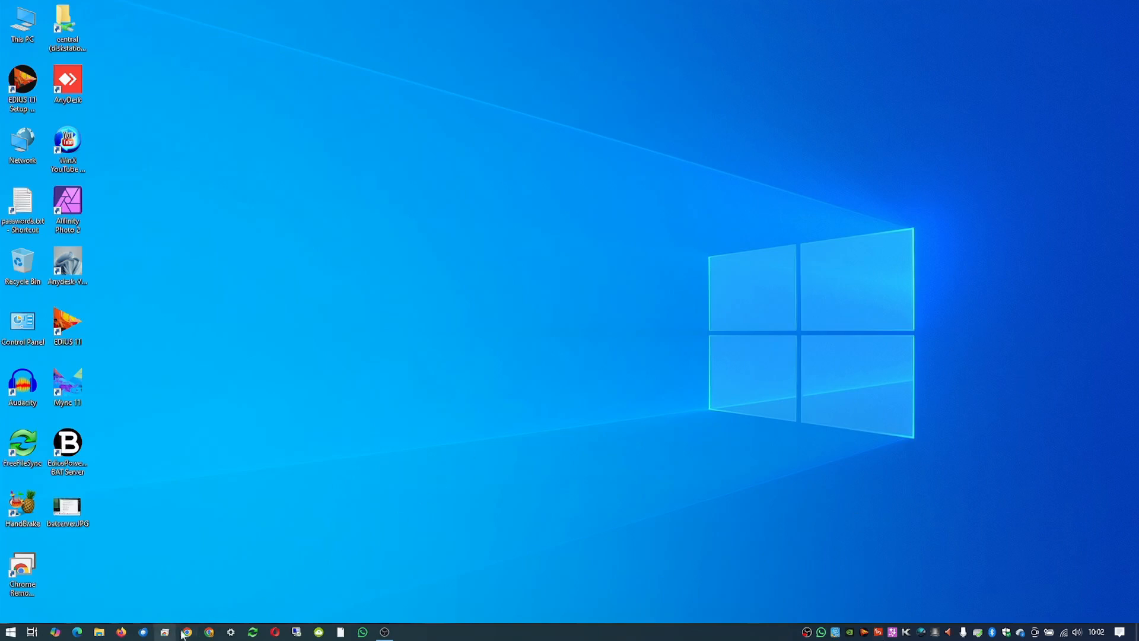
Step: Open the BAT Server page on edius.net in Chrome and read its introduction
{"action": "left_click", "coordinate": [220, 633]}
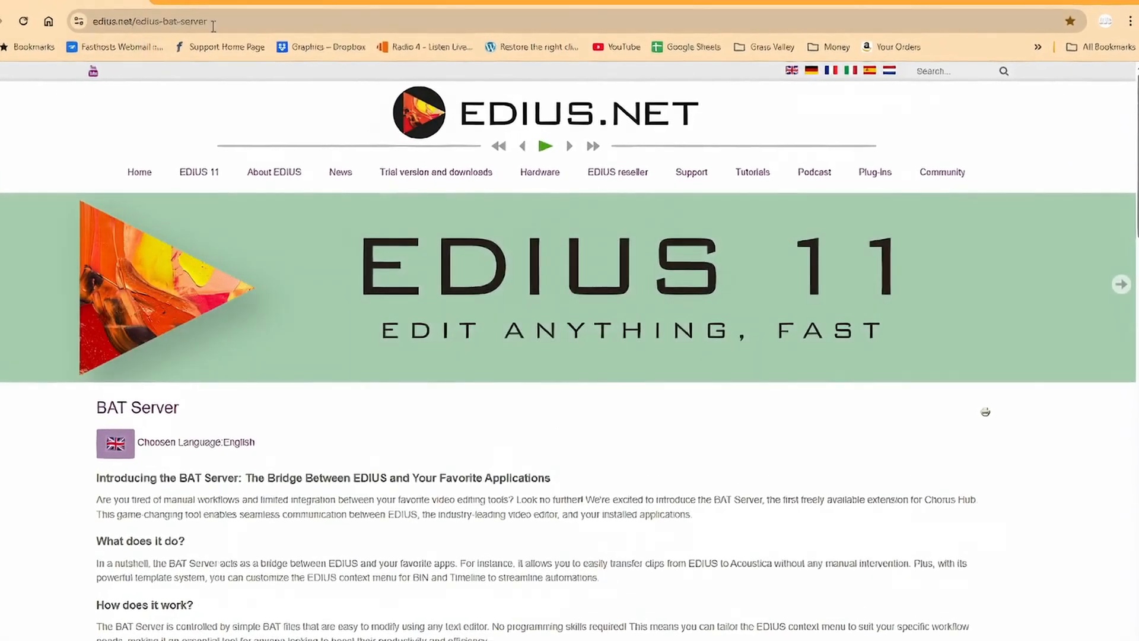
{"action": "scroll", "coordinate": [397, 270], "scroll_direction": "down", "scroll_amount": 12}
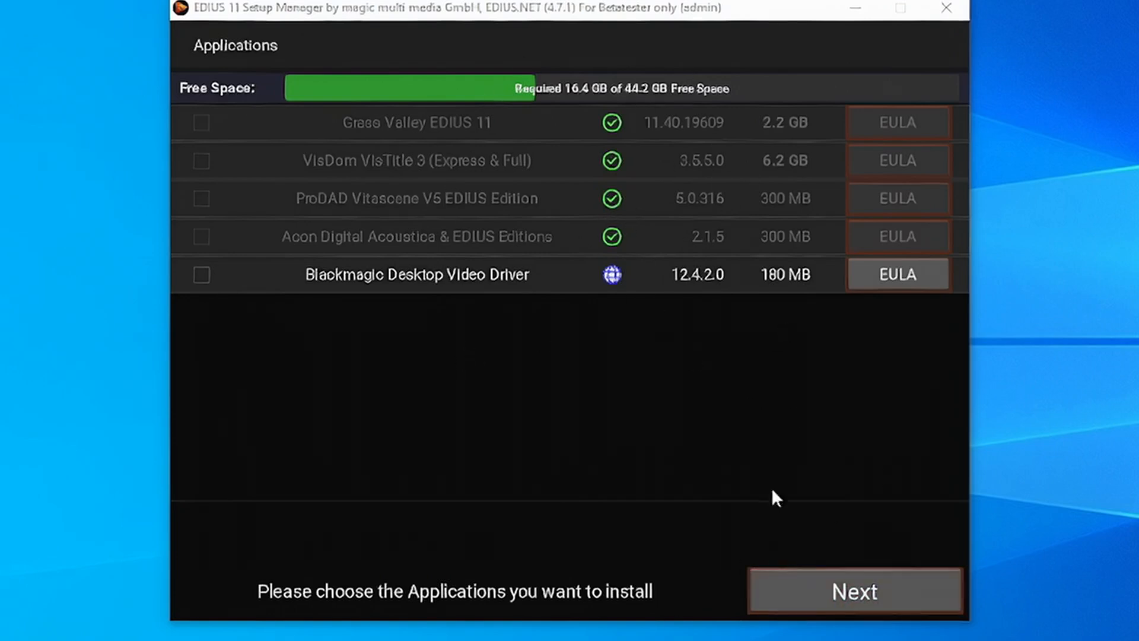
Step: In the EDIUS 11 Setup Manager, continue to the second applications page and review the BAT Server components
{"action": "left_click", "coordinate": [842, 594]}
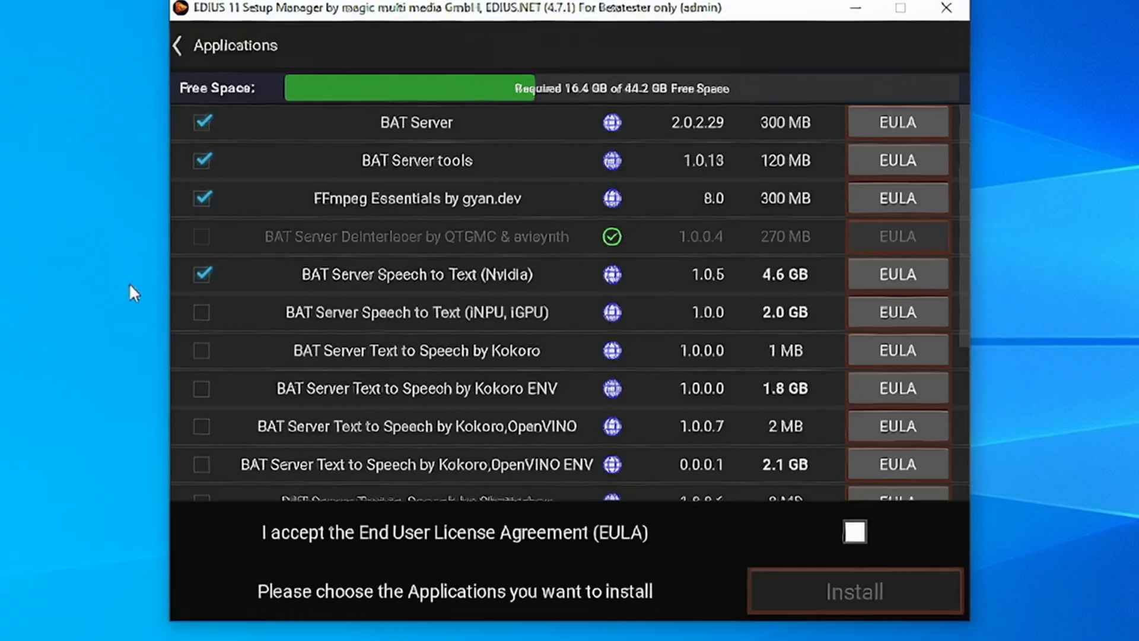
{"action": "scroll", "coordinate": [396, 147], "scroll_direction": "down", "scroll_amount": 3}
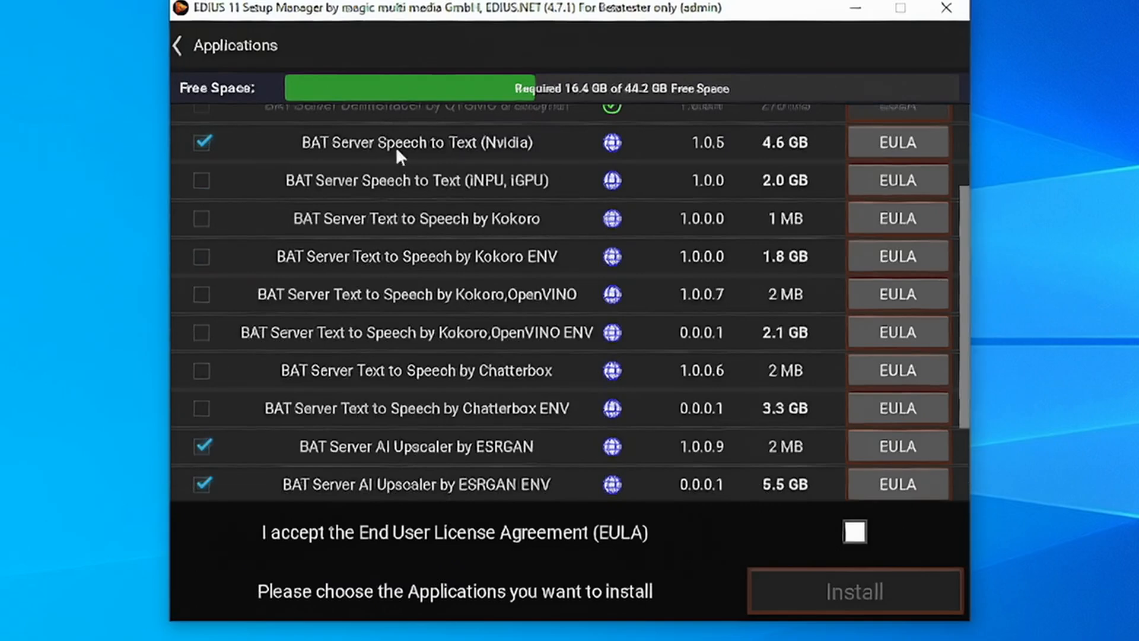
{"action": "scroll", "coordinate": [967, 205], "scroll_direction": "up", "scroll_amount": 3}
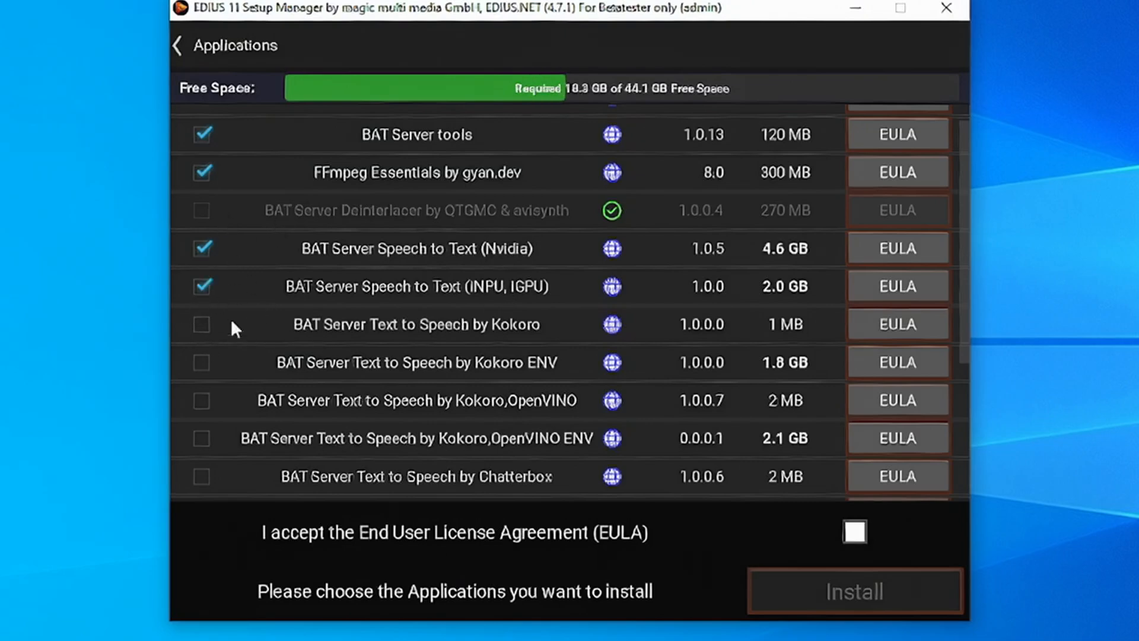
Step: Deselect the BAT Server Speech to Text (iNPU, iGPU) component for installation
{"action": "left_click", "coordinate": [203, 286]}
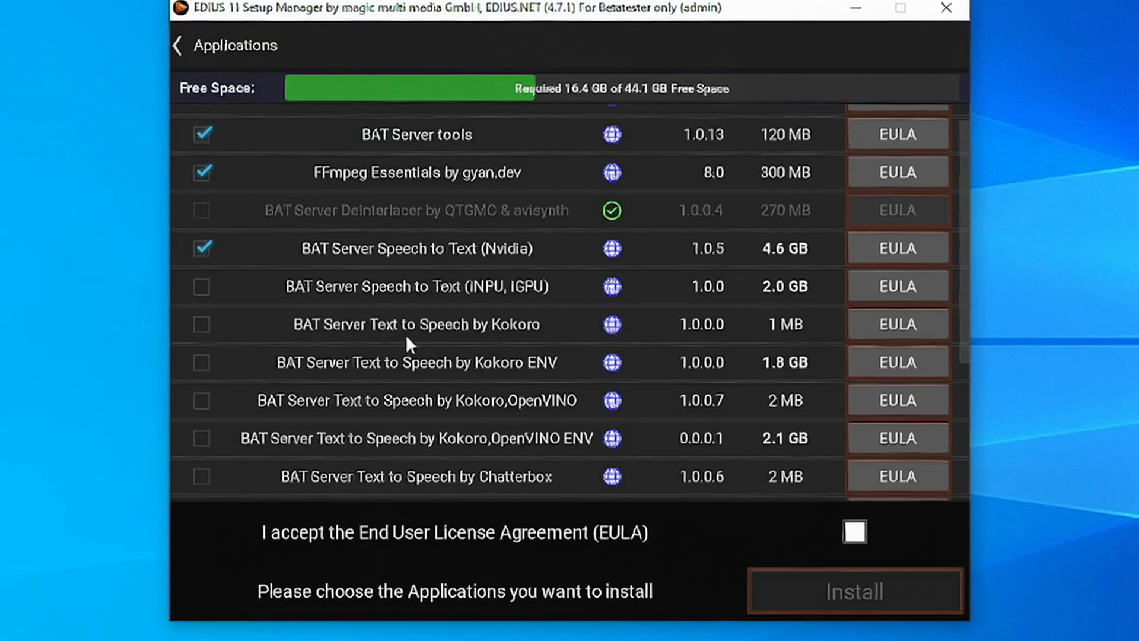
{"action": "left_click", "coordinate": [203, 287]}
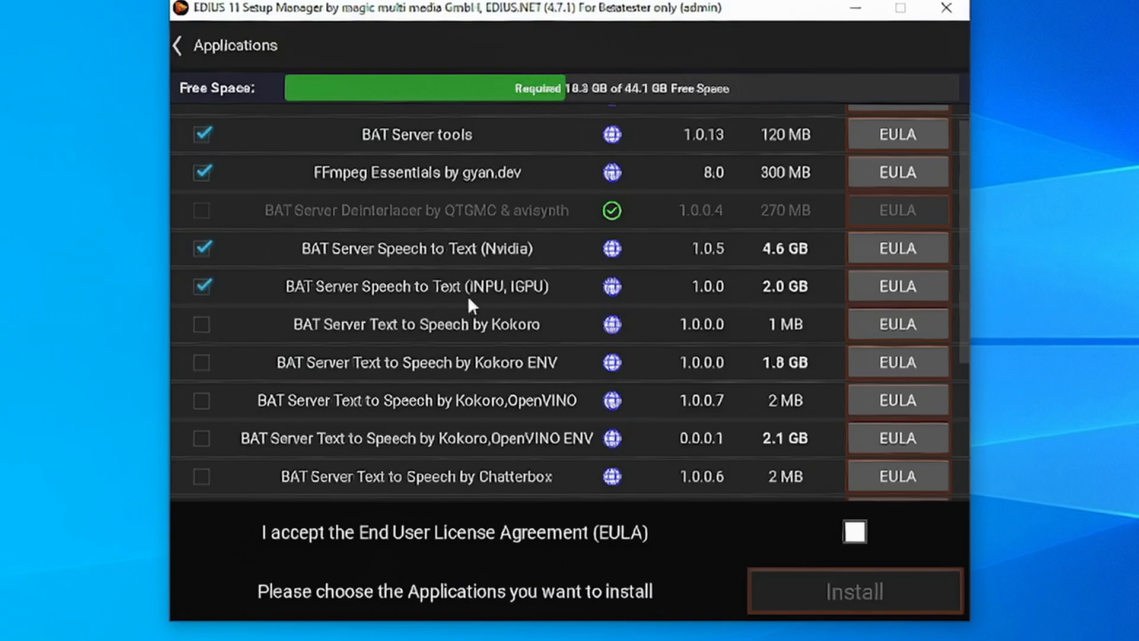
{"action": "left_click", "coordinate": [199, 290]}
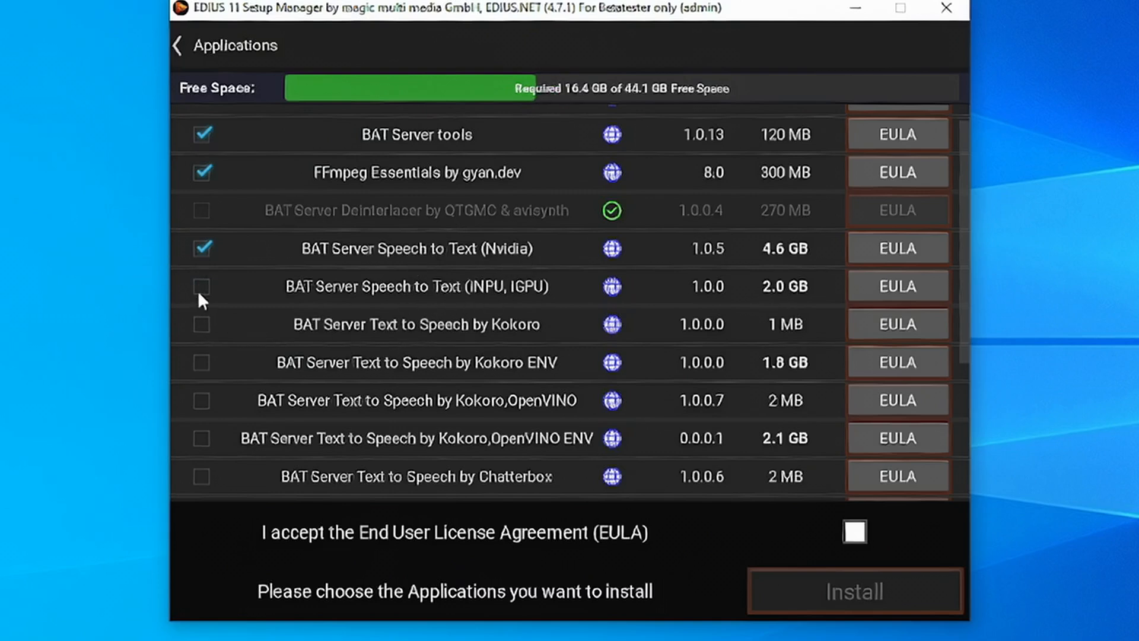
{"action": "left_click", "coordinate": [197, 287]}
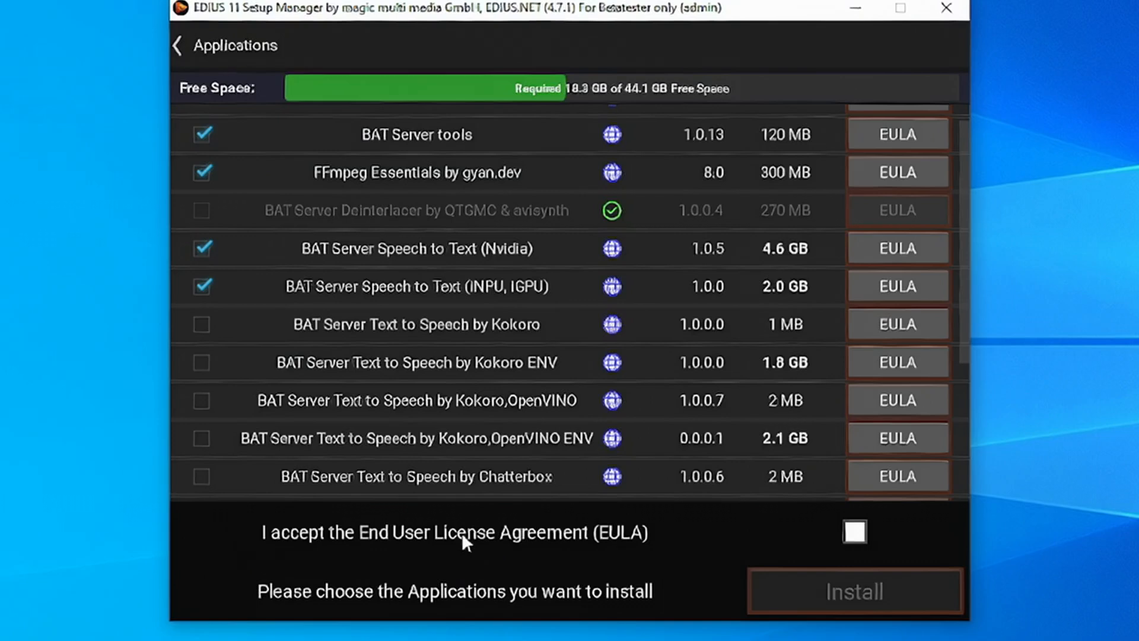
{"action": "left_click", "coordinate": [205, 286]}
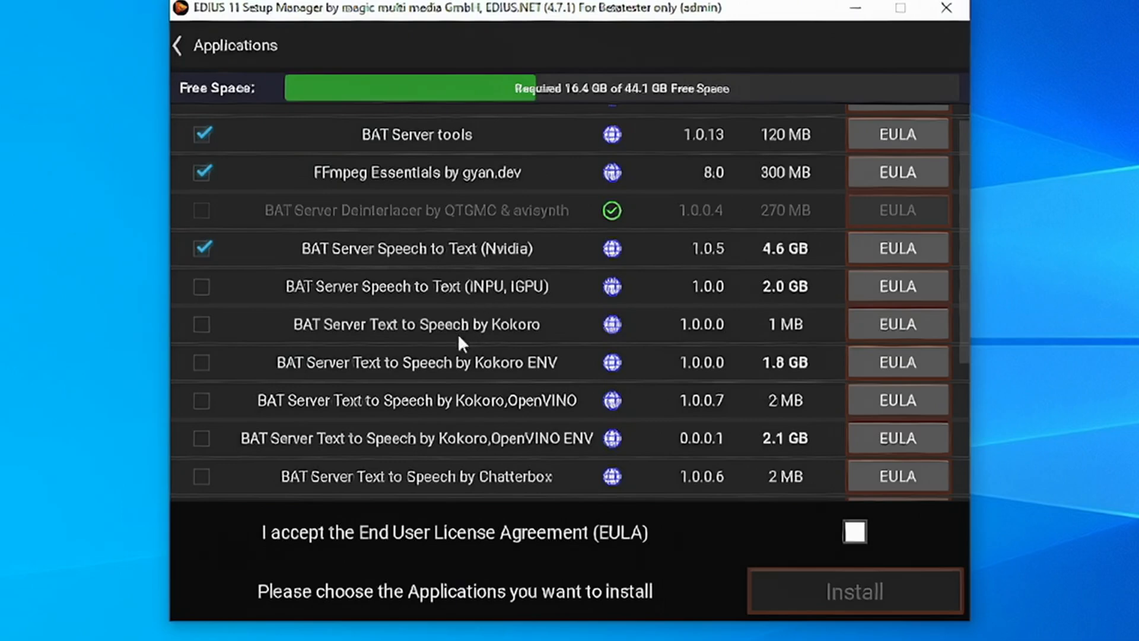
Step: Select BAT Server Text to Speech by Kokoro for installation and accept its ENV dependency
{"action": "scroll", "coordinate": [426, 323], "scroll_direction": "down", "scroll_amount": 1}
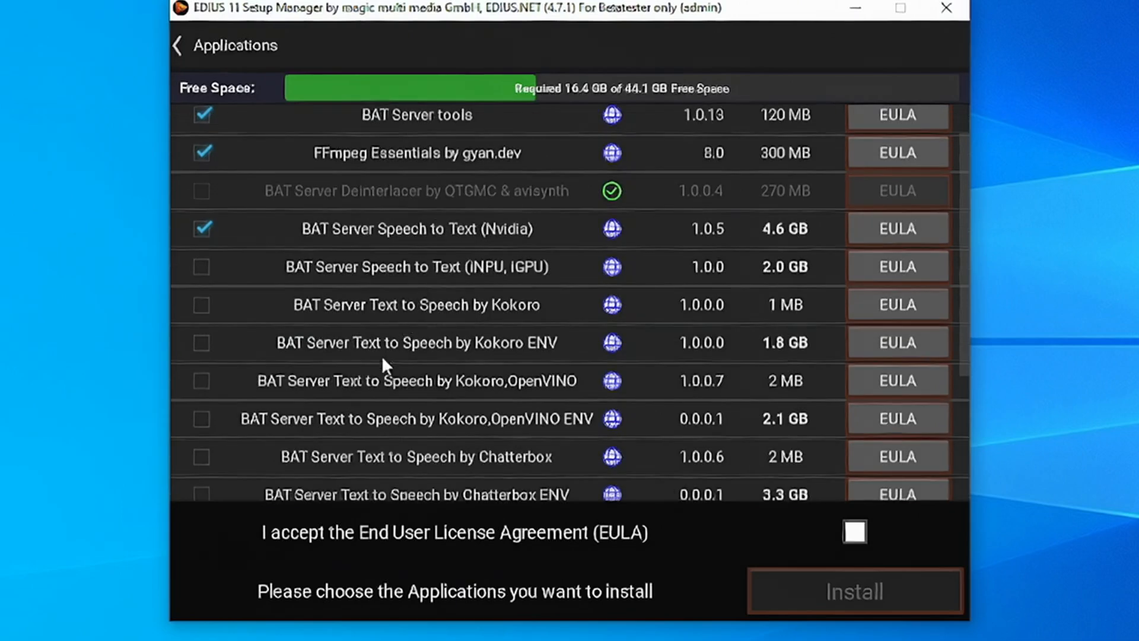
{"action": "scroll", "coordinate": [423, 419], "scroll_direction": "down", "scroll_amount": 2}
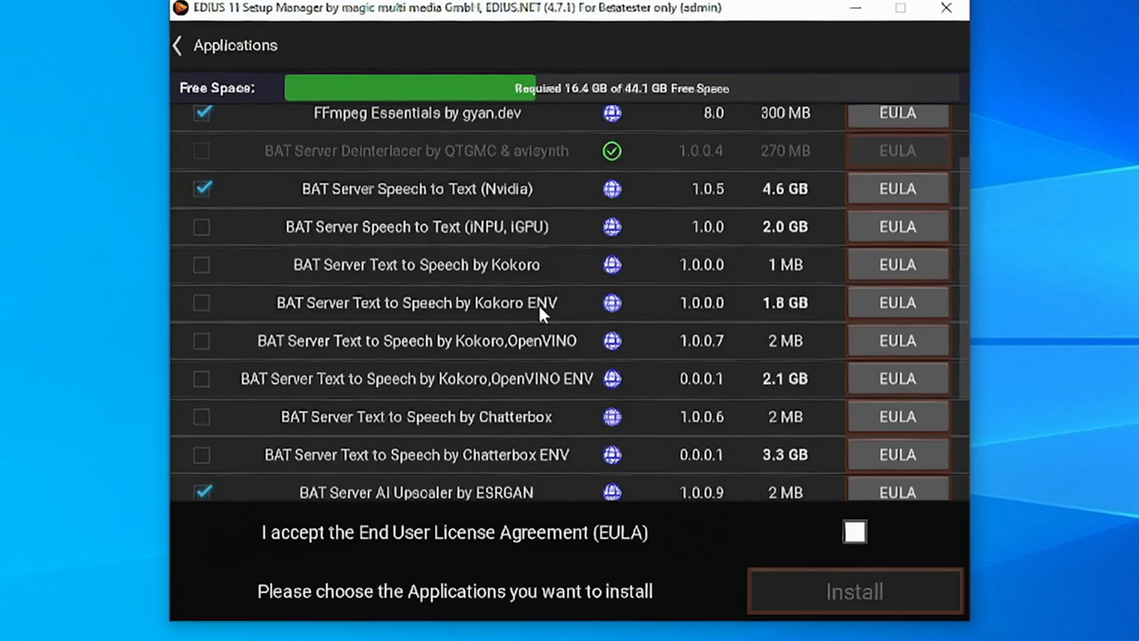
{"action": "left_click", "coordinate": [201, 265]}
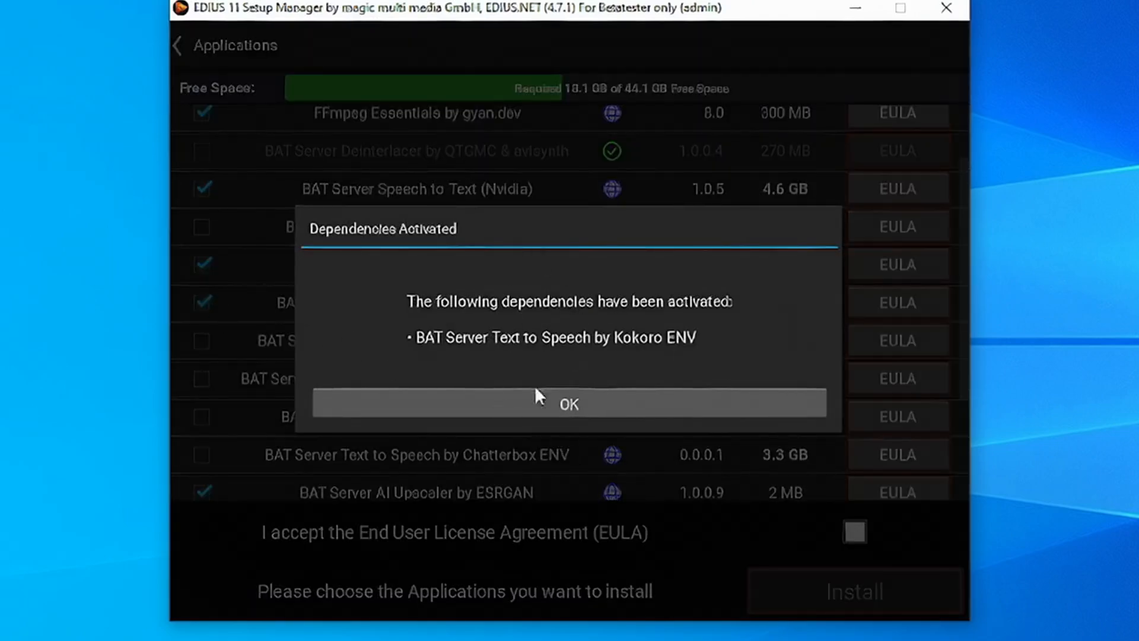
{"action": "left_click", "coordinate": [567, 405]}
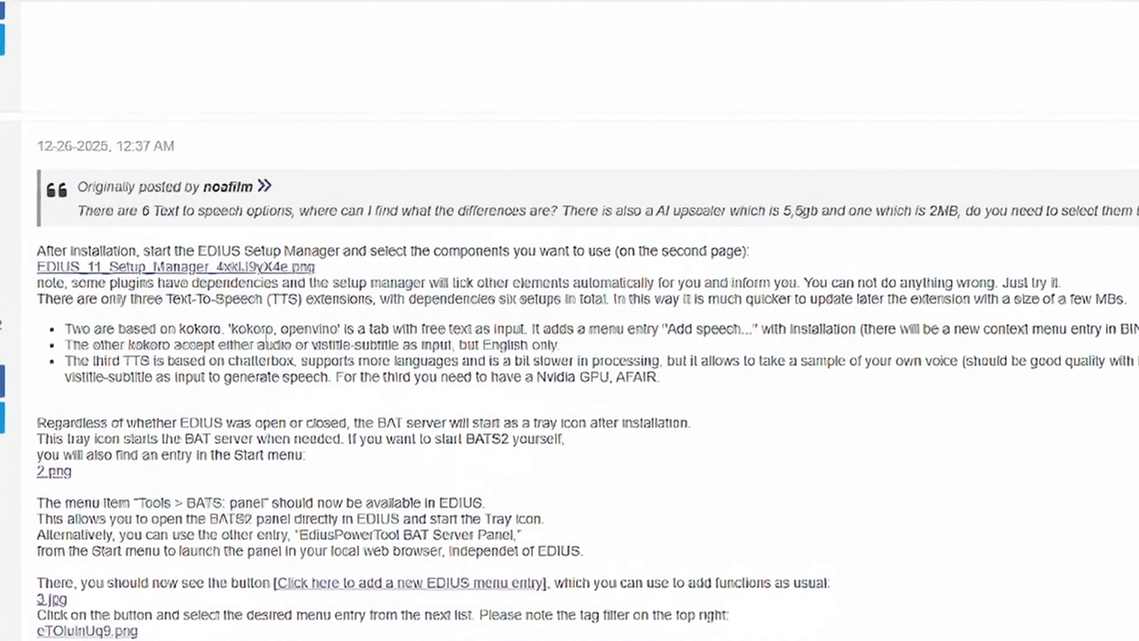
Step: In the Grass Valley forum post, examine the differences between the two Kokoro text-to-speech extensions and the Chatterbox one
{"action": "left_click_drag", "start_coordinate": [227, 328], "coordinate": [351, 329]}
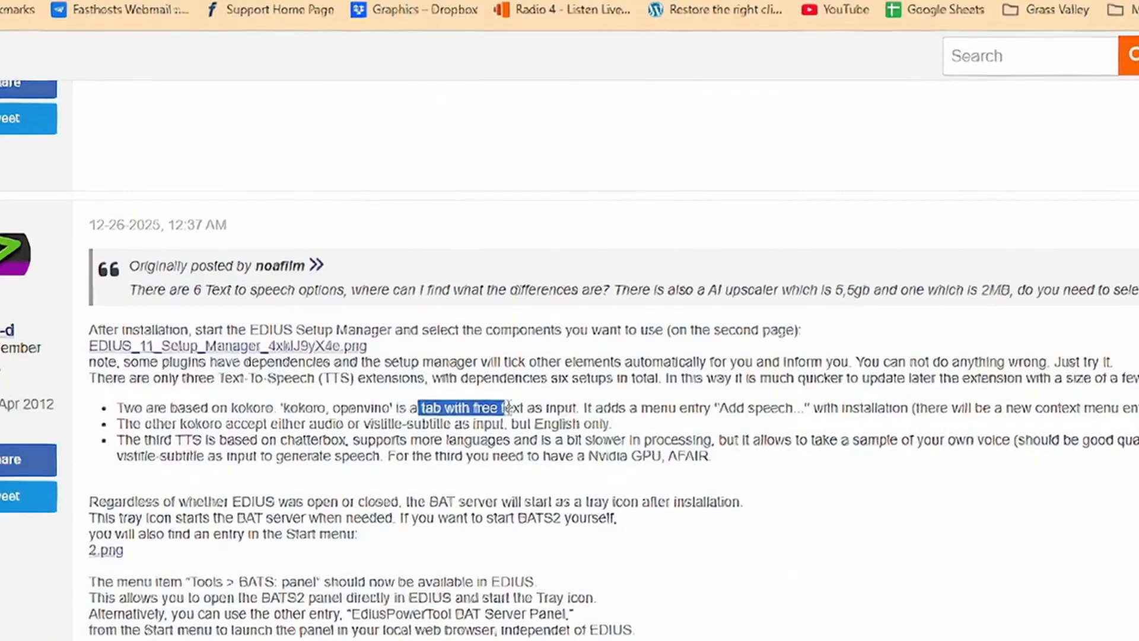
{"action": "left_click_drag", "start_coordinate": [516, 408], "coordinate": [582, 409]}
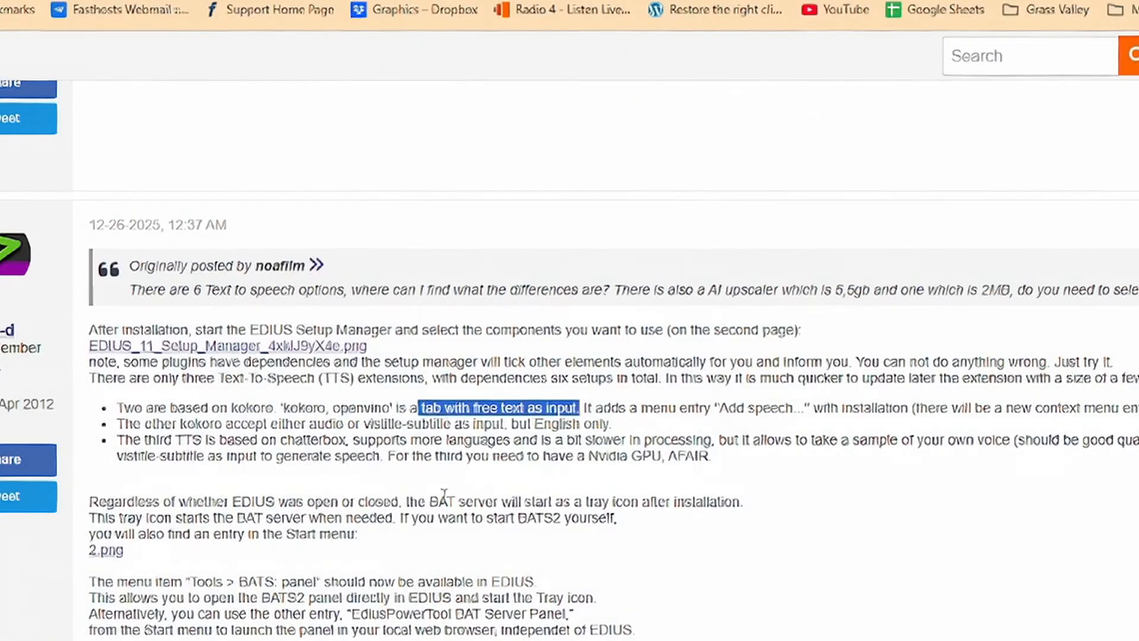
{"action": "left_click_drag", "start_coordinate": [180, 424], "coordinate": [344, 423]}
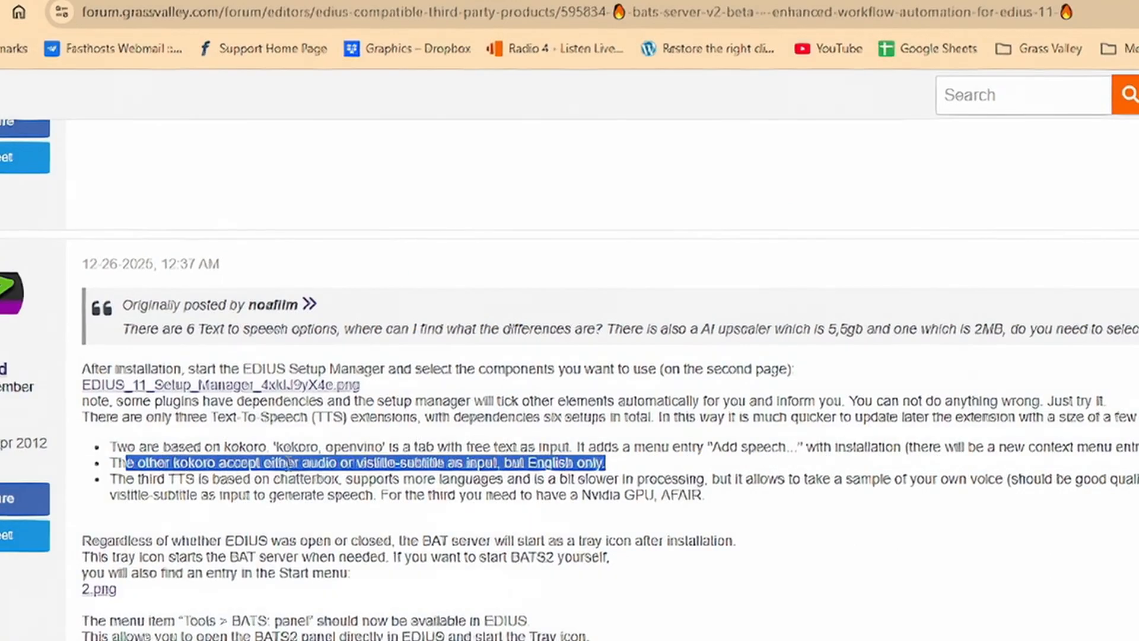
{"action": "left_click", "coordinate": [379, 465]}
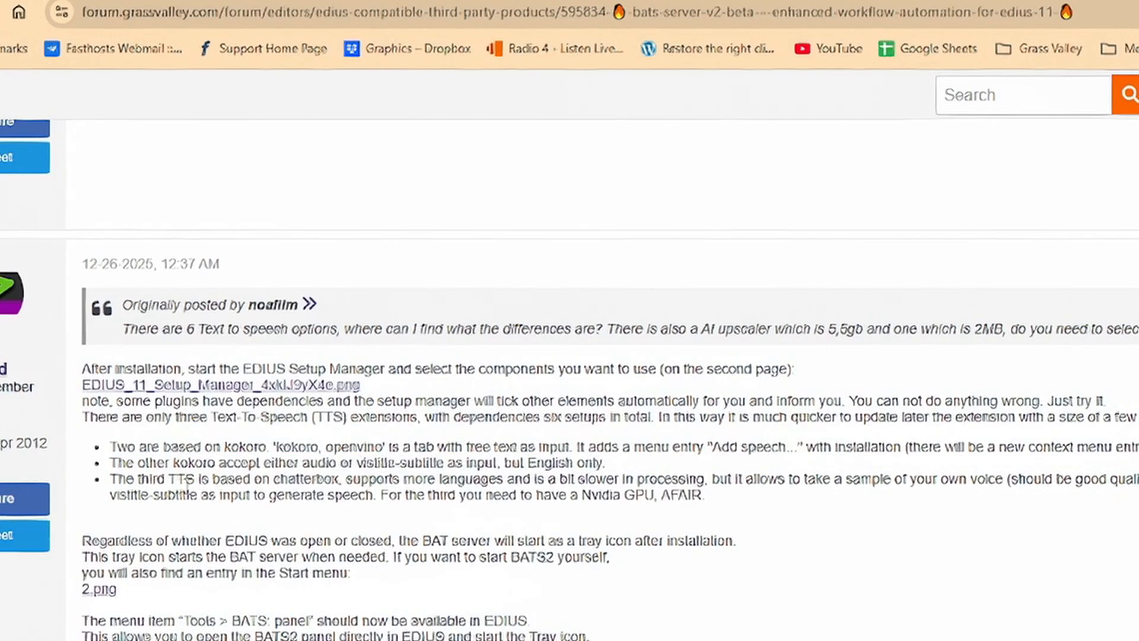
{"action": "left_click_drag", "start_coordinate": [273, 480], "coordinate": [496, 479]}
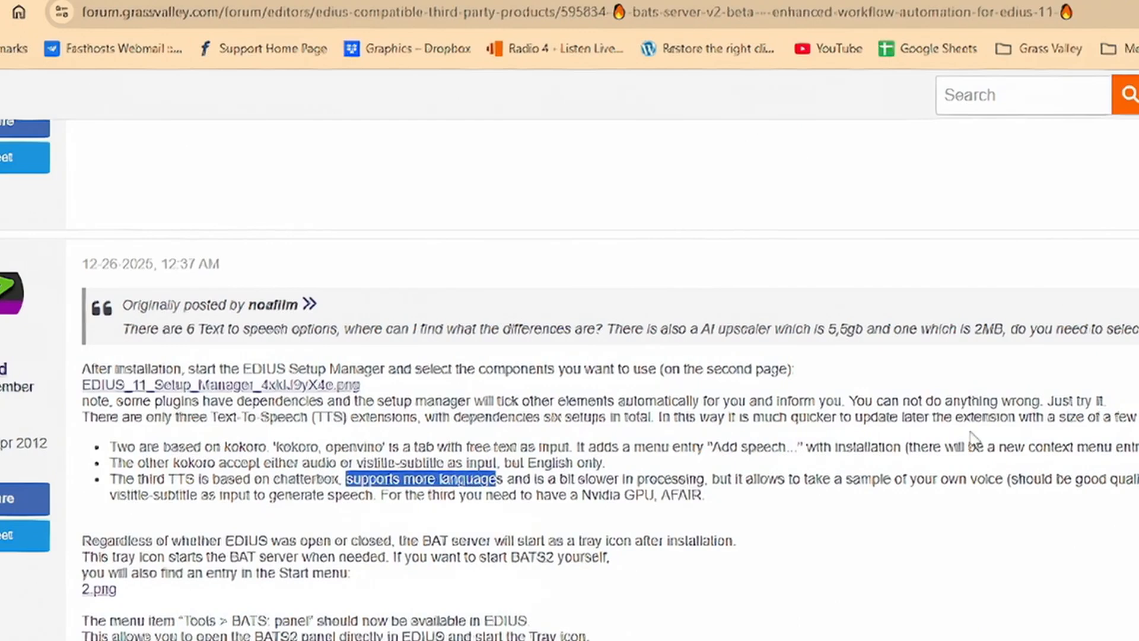
{"action": "left_click_drag", "start_coordinate": [1003, 479], "coordinate": [909, 477]}
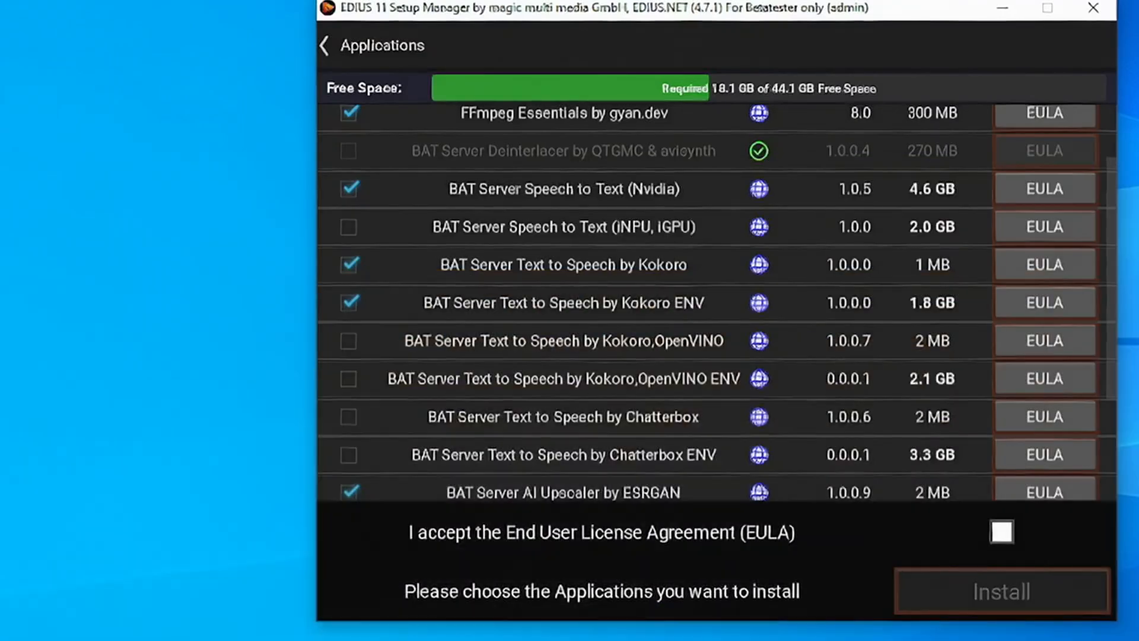
Step: In the EDIUS 11 Setup Manager, select Text to Speech by Kokoro,OpenVINO and by Chatterbox, accepting their ENV dependencies
{"action": "left_click", "coordinate": [350, 343]}
{"action": "left_click", "coordinate": [652, 404]}
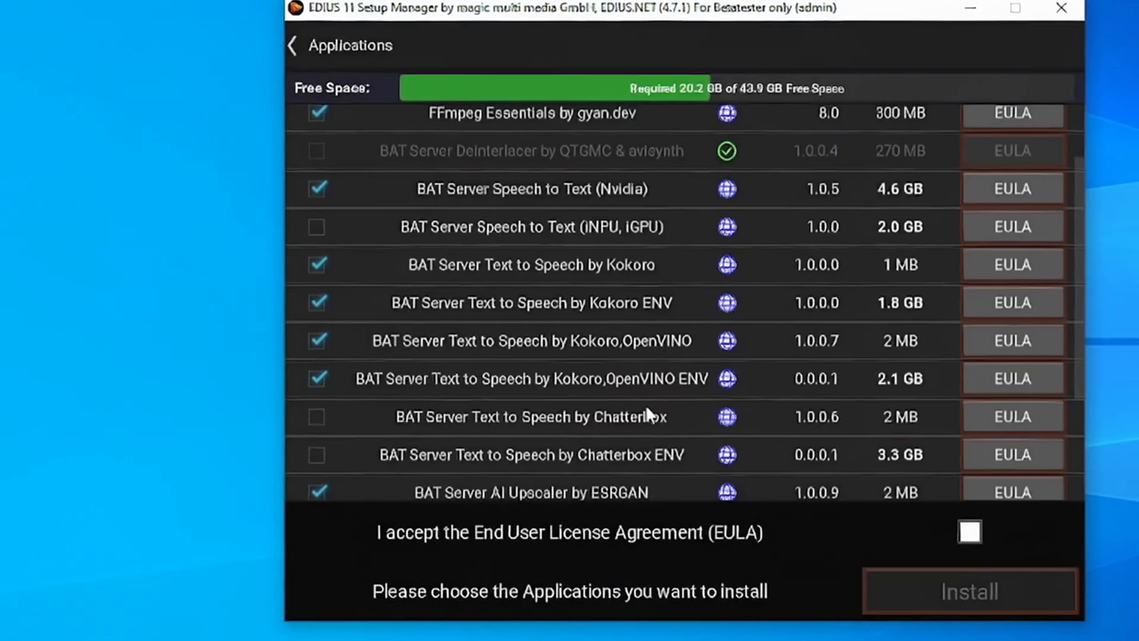
{"action": "left_click", "coordinate": [296, 417]}
{"action": "left_click", "coordinate": [669, 404]}
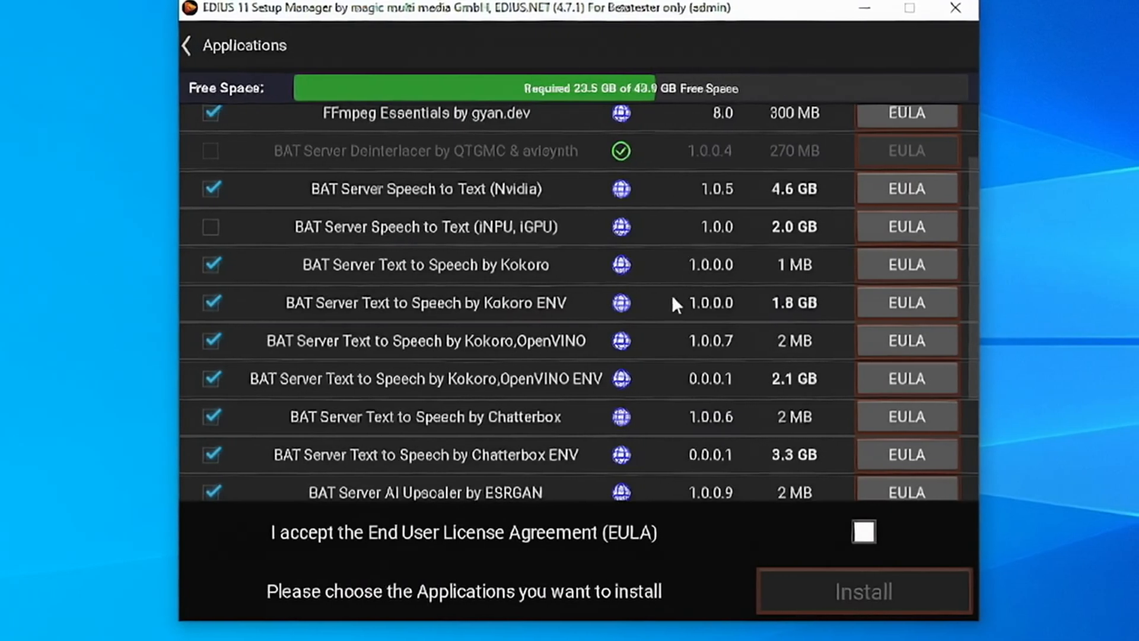
Step: Select BAT Server AI SmartMask for installation and accept its ENV dependency
{"action": "scroll", "coordinate": [704, 300], "scroll_direction": "down", "scroll_amount": 1}
{"action": "scroll", "coordinate": [736, 227], "scroll_direction": "down", "scroll_amount": 1}
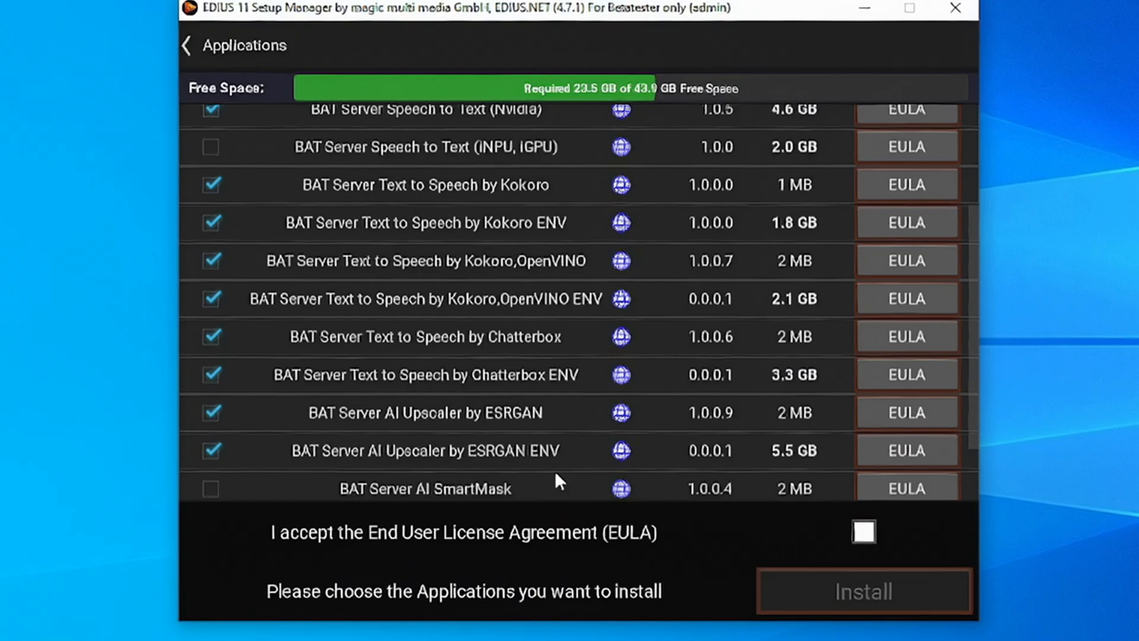
{"action": "scroll", "coordinate": [568, 442], "scroll_direction": "down", "scroll_amount": 2}
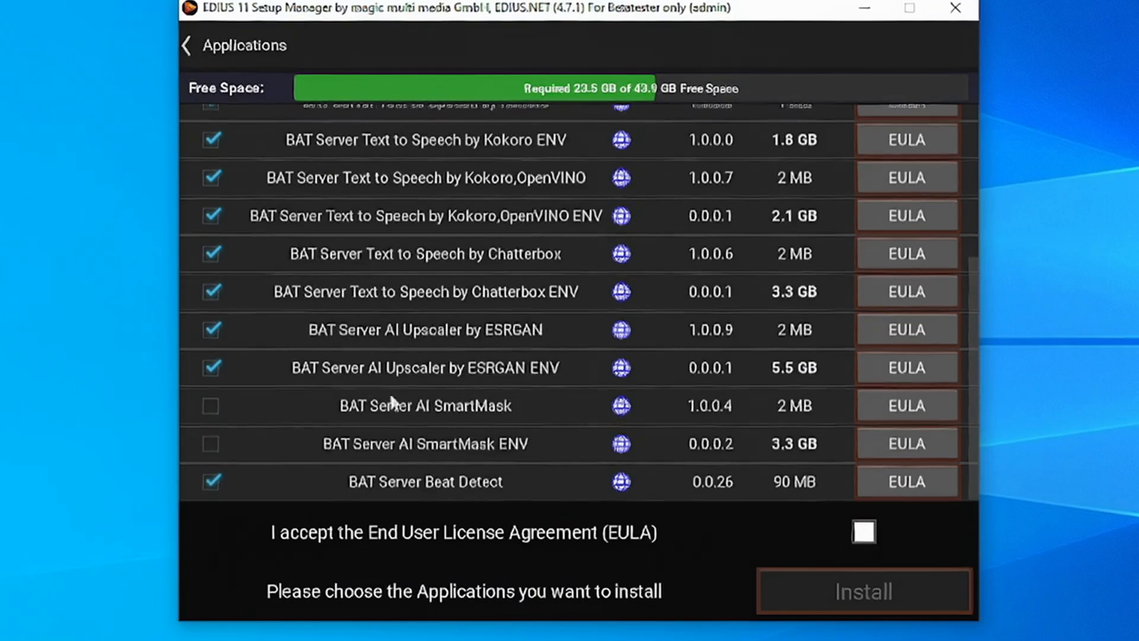
{"action": "left_click", "coordinate": [212, 406]}
{"action": "left_click", "coordinate": [627, 408]}
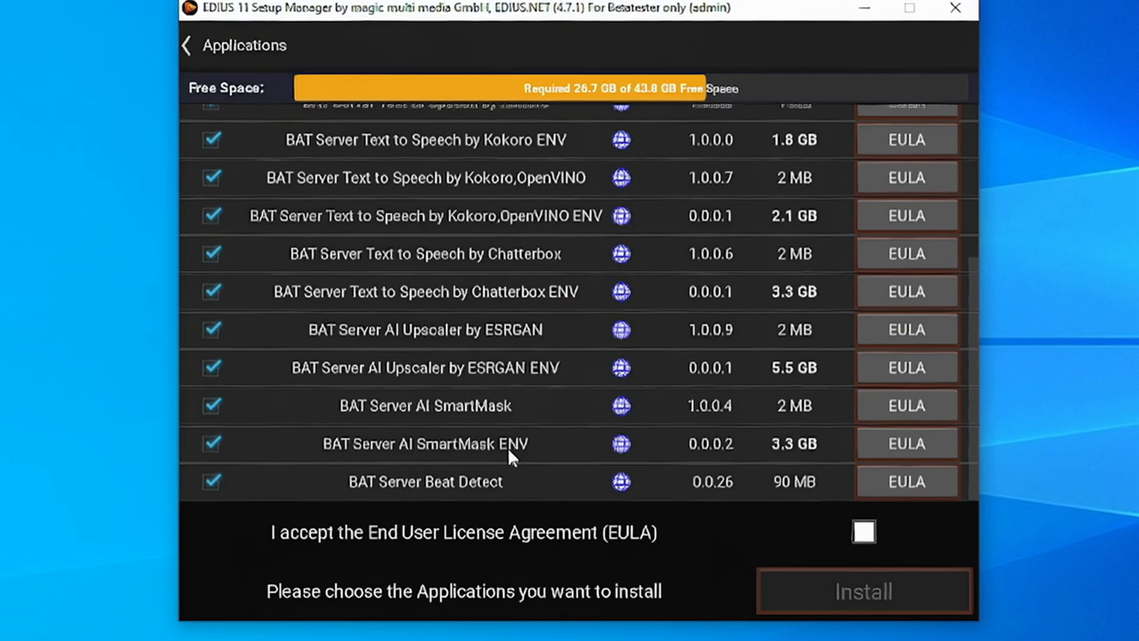
Step: Review the selected components, accept the End User License Agreement and start the installation
{"action": "scroll", "coordinate": [508, 447], "scroll_direction": "up", "scroll_amount": 5}
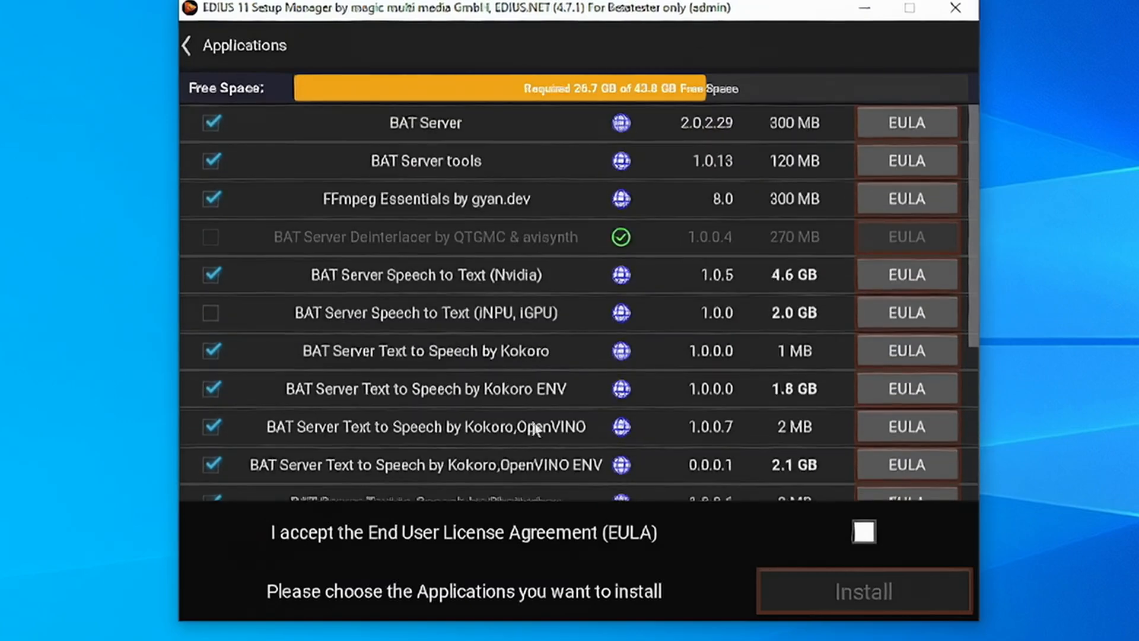
{"action": "scroll", "coordinate": [418, 274], "scroll_direction": "down", "scroll_amount": 2}
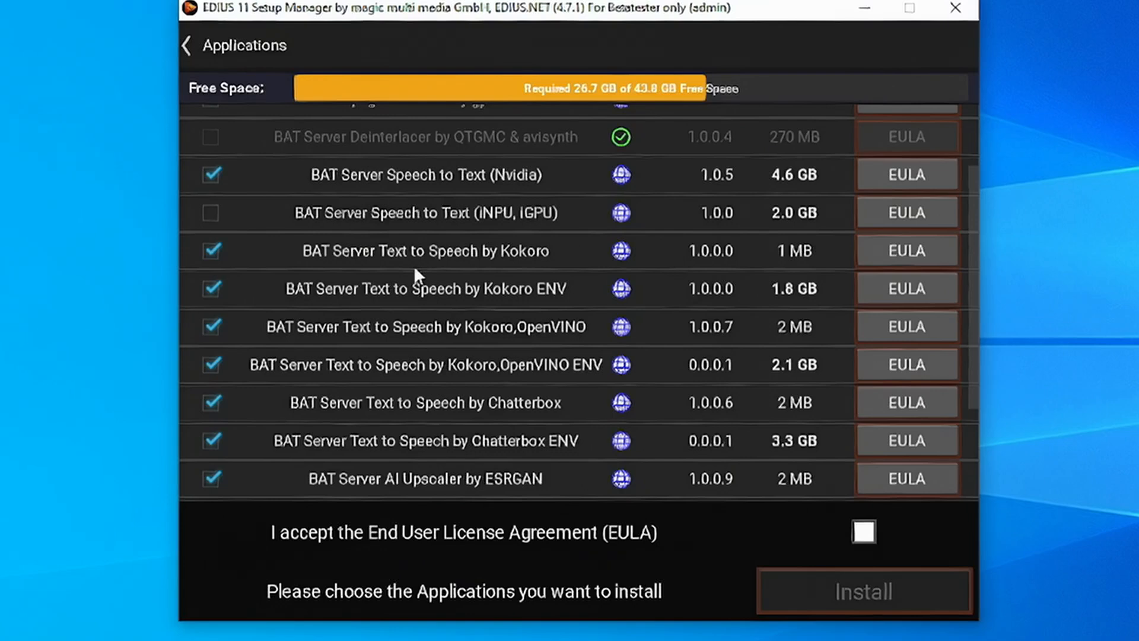
{"action": "scroll", "coordinate": [514, 214], "scroll_direction": "down", "scroll_amount": 4}
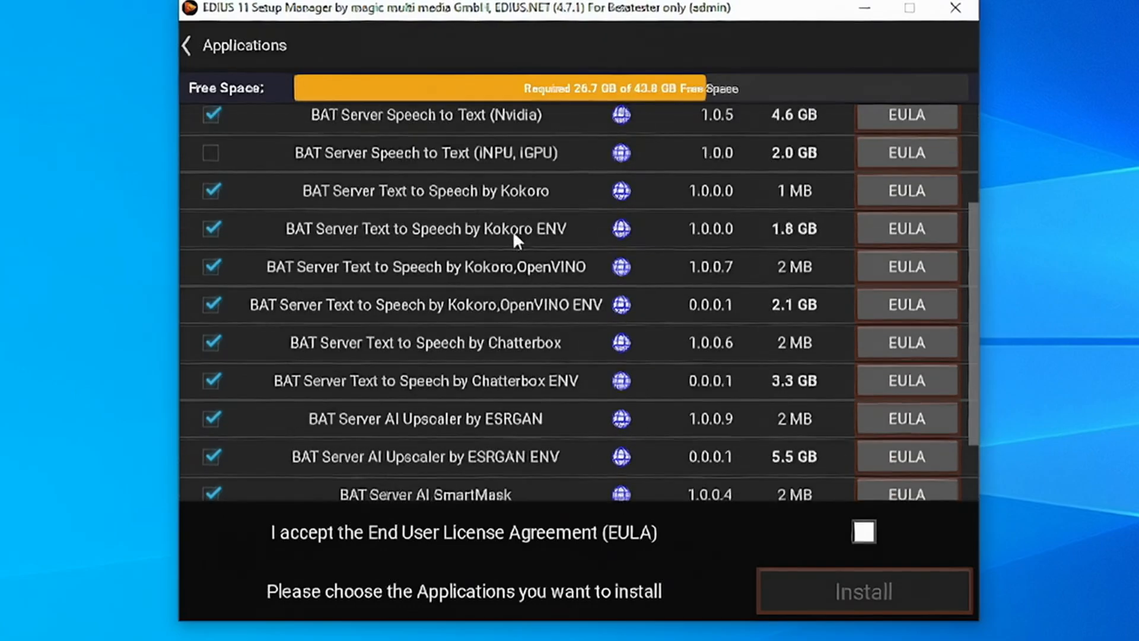
{"action": "scroll", "coordinate": [513, 234], "scroll_direction": "up", "scroll_amount": 6}
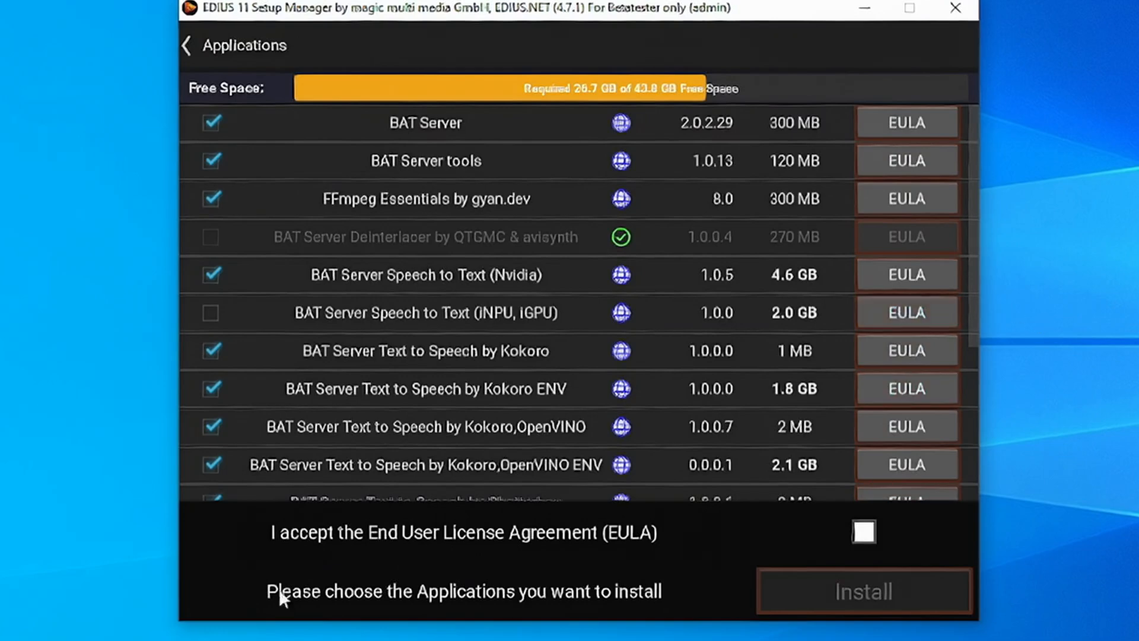
{"action": "left_click", "coordinate": [869, 535]}
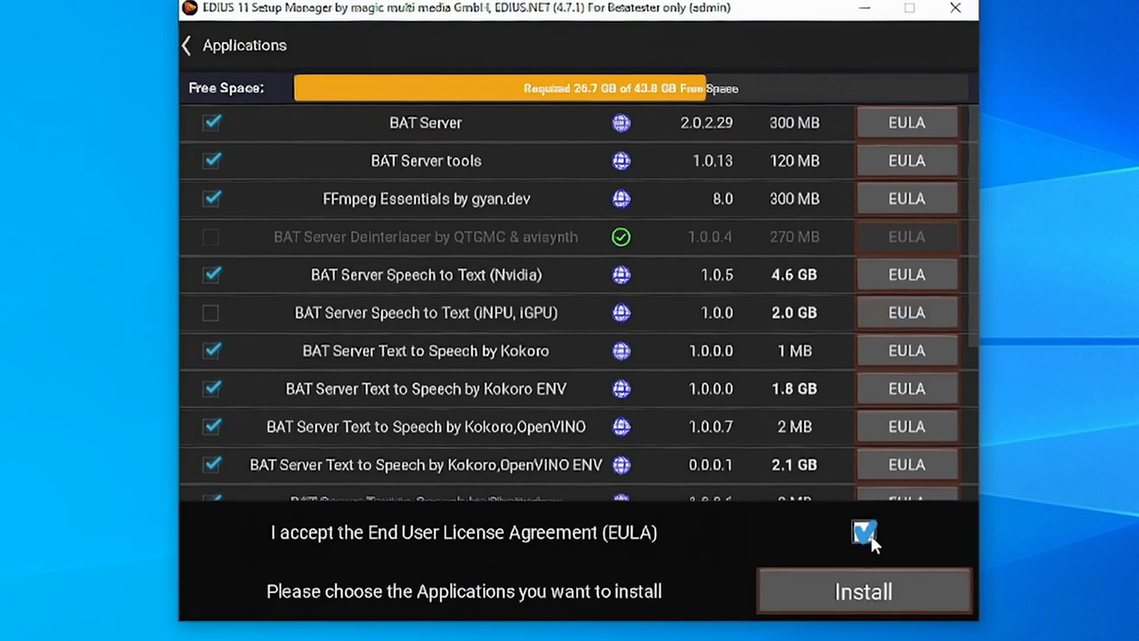
{"action": "left_click", "coordinate": [862, 593]}
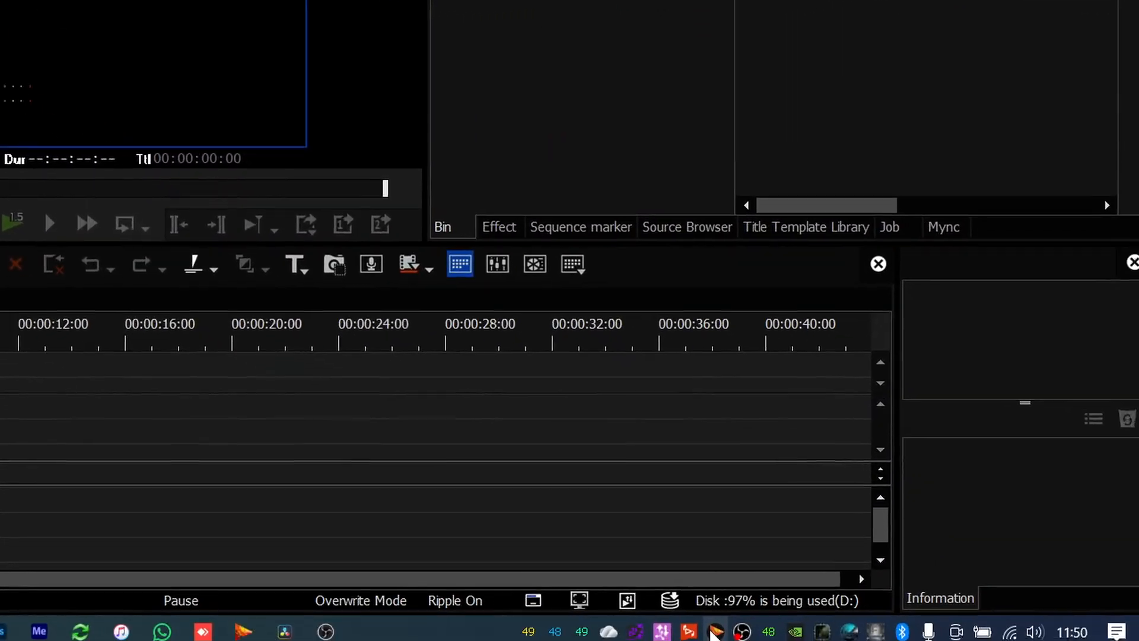
Step: Open the BAT Server setup page in the browser from its system tray entry, then minimise the browser window
{"action": "right_click", "coordinate": [710, 624]}
{"action": "left_click", "coordinate": [736, 509]}
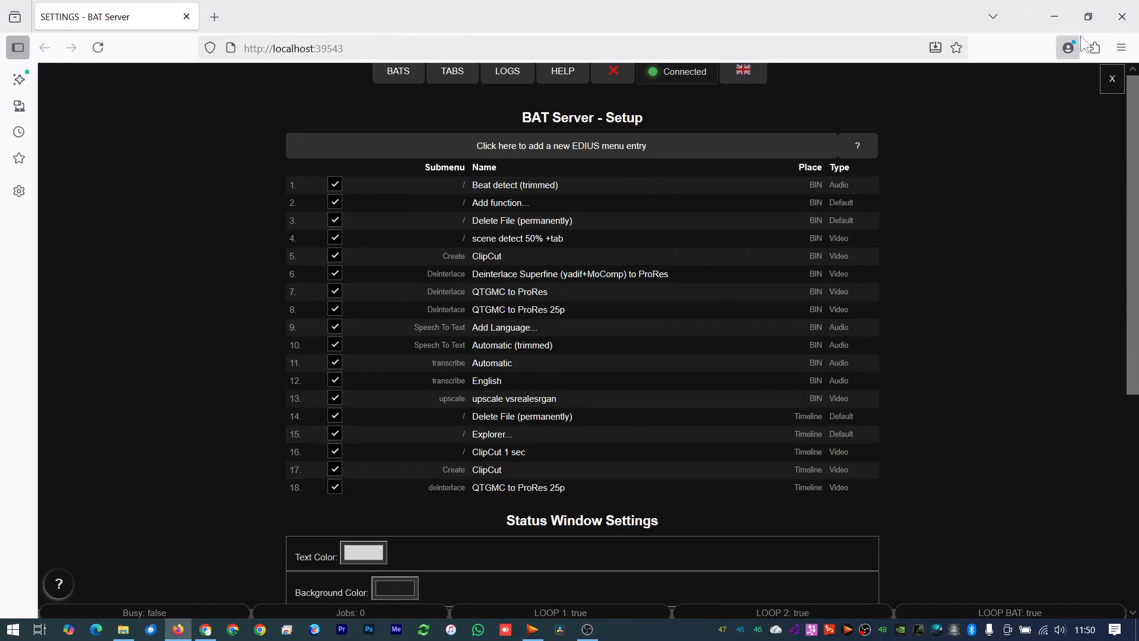
{"action": "left_click", "coordinate": [1049, 14]}
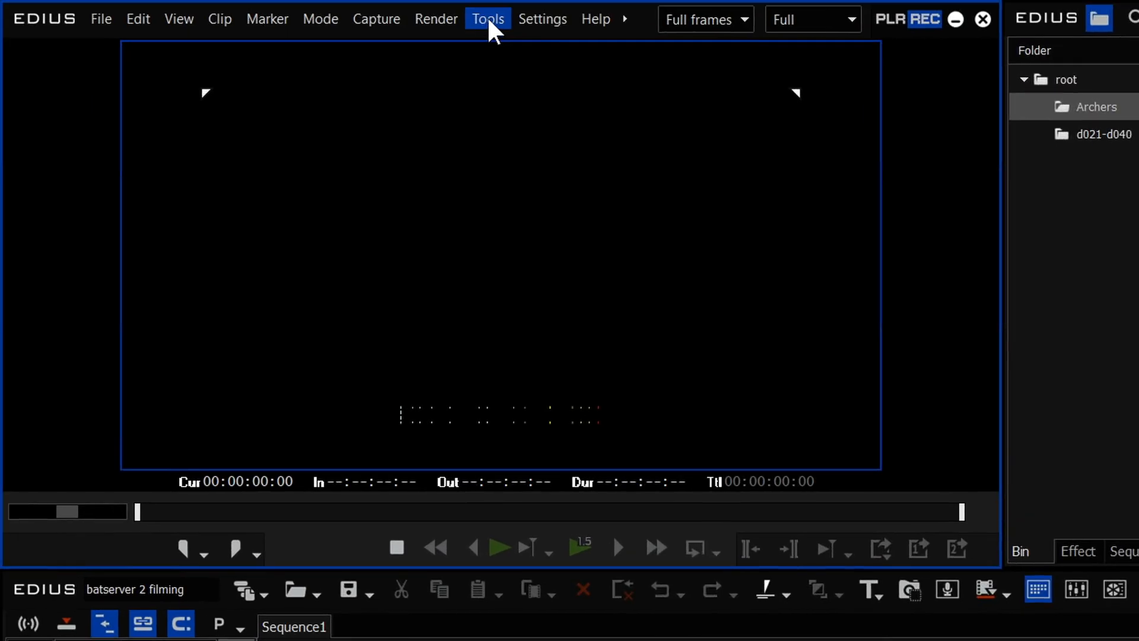
Step: Open the BATS panel inside EDIUS
{"action": "left_click", "coordinate": [490, 22]}
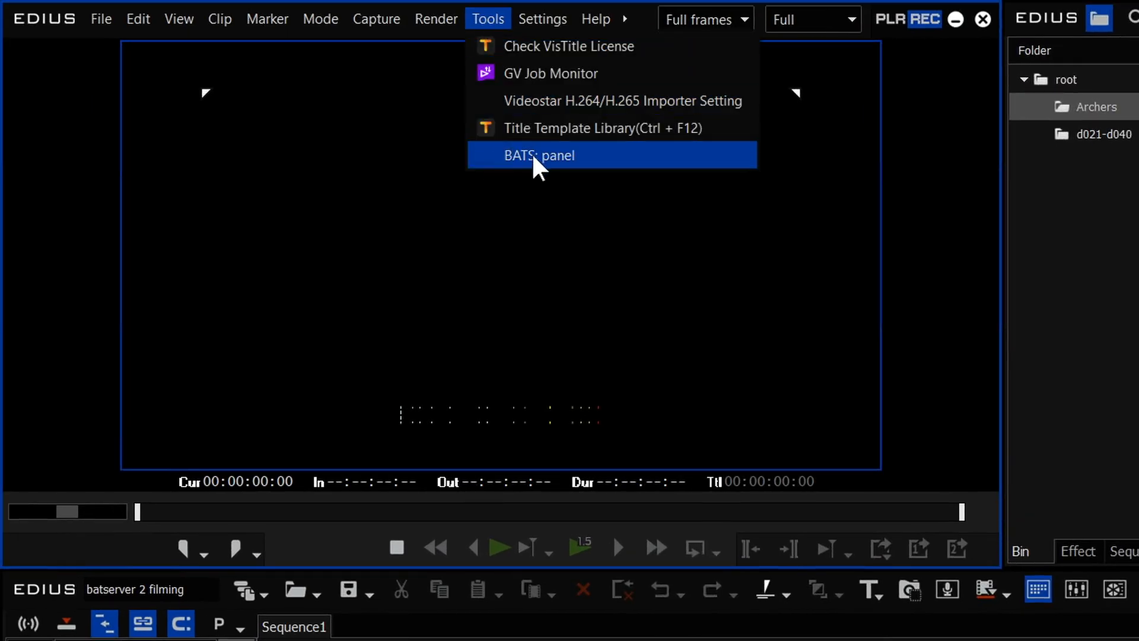
{"action": "left_click", "coordinate": [575, 157]}
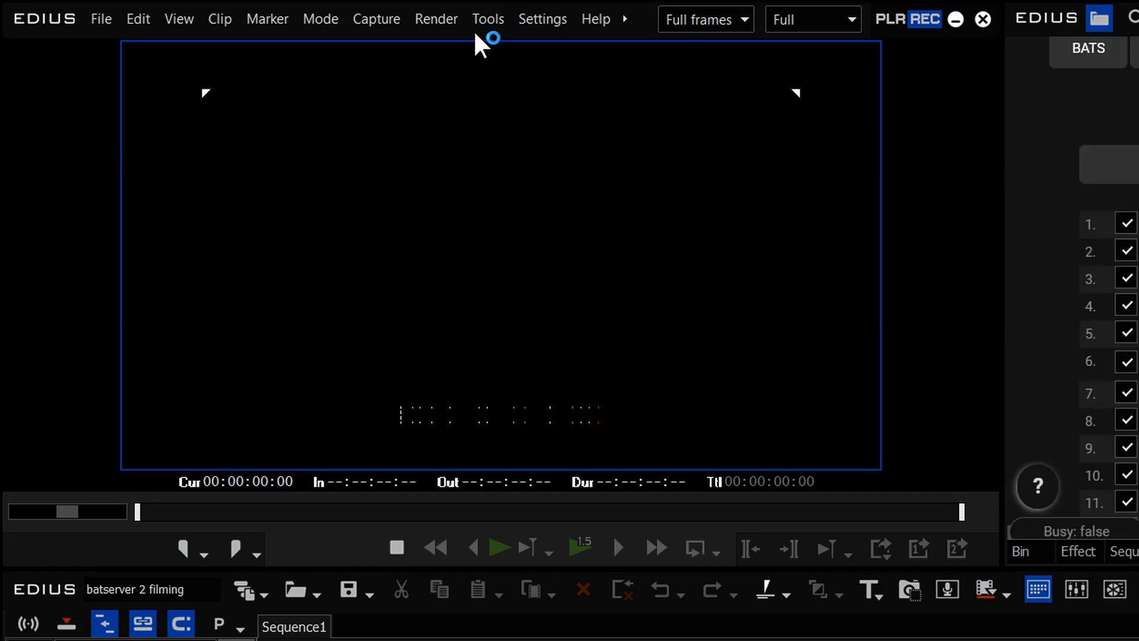
Step: Enlarge the BAT Server panel window in EDIUS across the preview and timeline area
{"action": "left_click", "coordinate": [497, 20]}
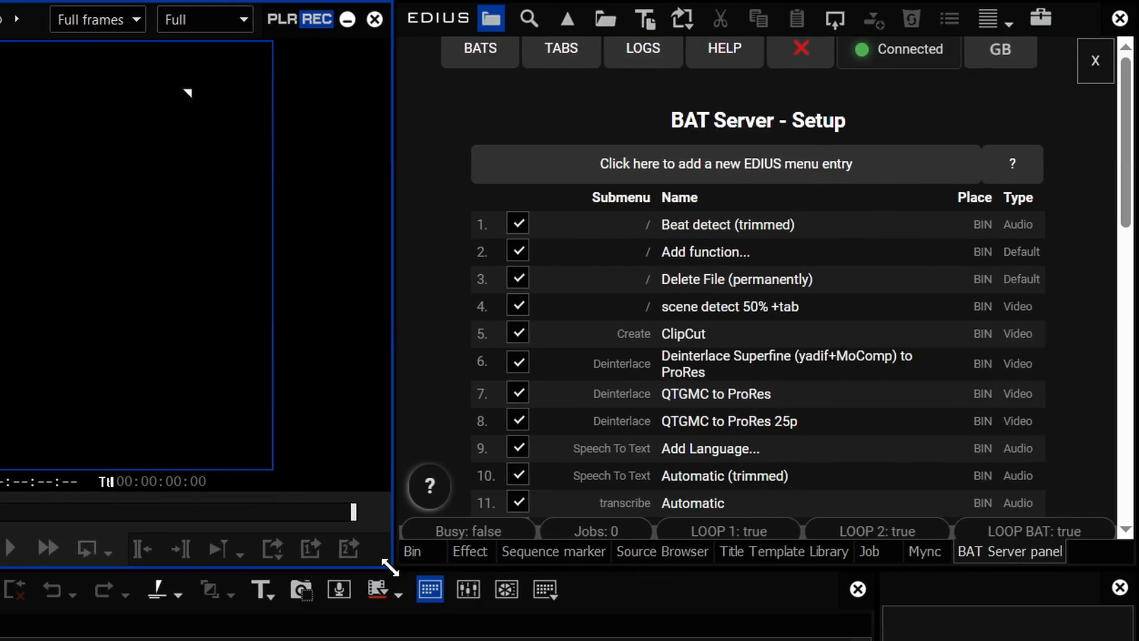
{"action": "left_click_drag", "start_coordinate": [398, 565], "coordinate": [0, 640]}
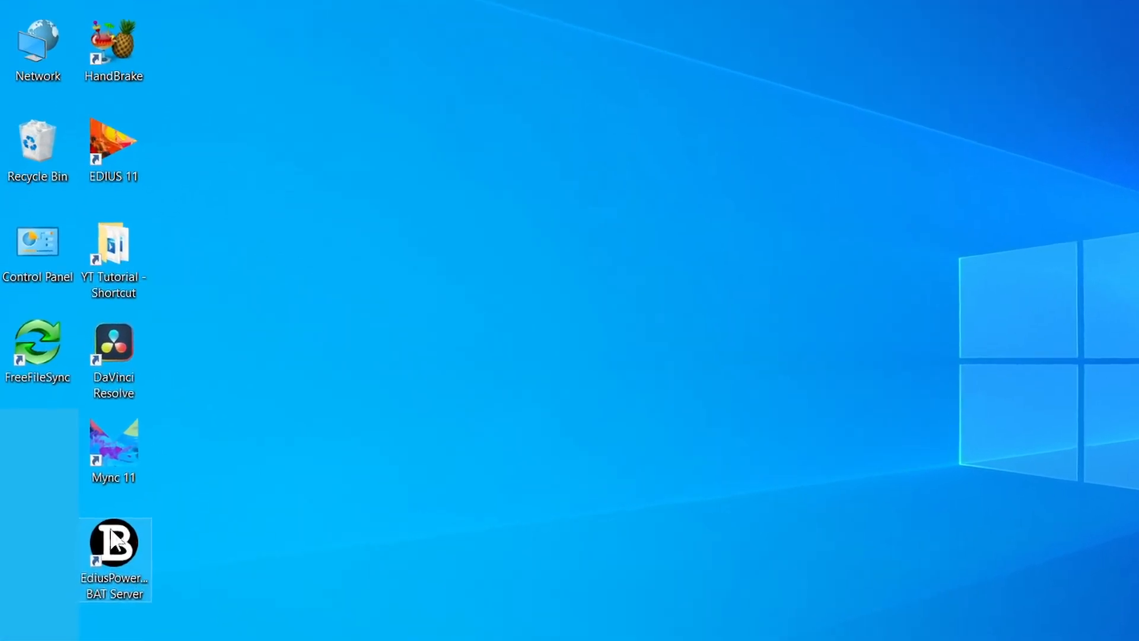
Step: Start BAT Server from its desktop shortcut and refresh the unreachable page in the EDIUS BAT Server panel
{"action": "double_click", "coordinate": [116, 544]}
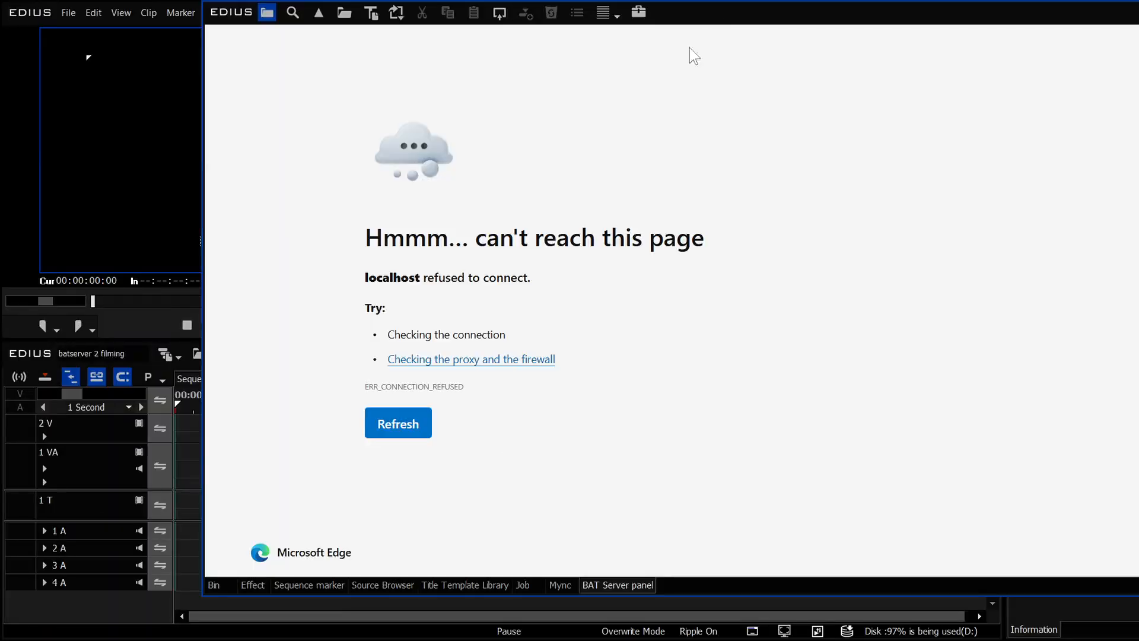
{"action": "left_click", "coordinate": [397, 425]}
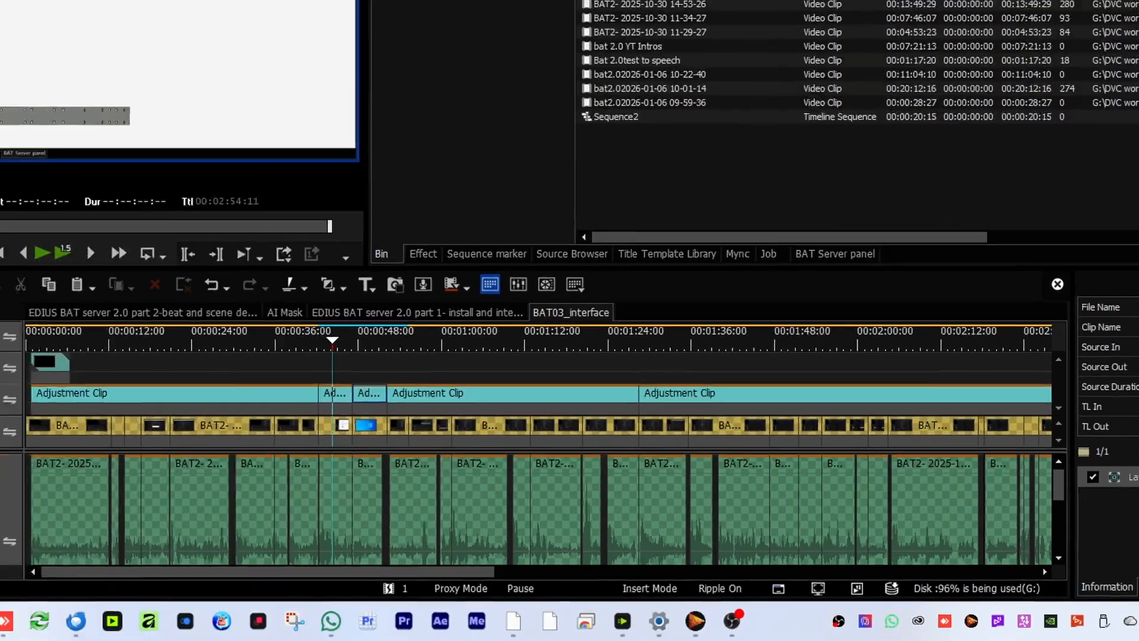
Step: Open the Windows Start menu and look through its list of all apps
{"action": "key", "text": "super"}
{"action": "scroll", "coordinate": [274, 275], "scroll_direction": "down", "scroll_amount": 10}
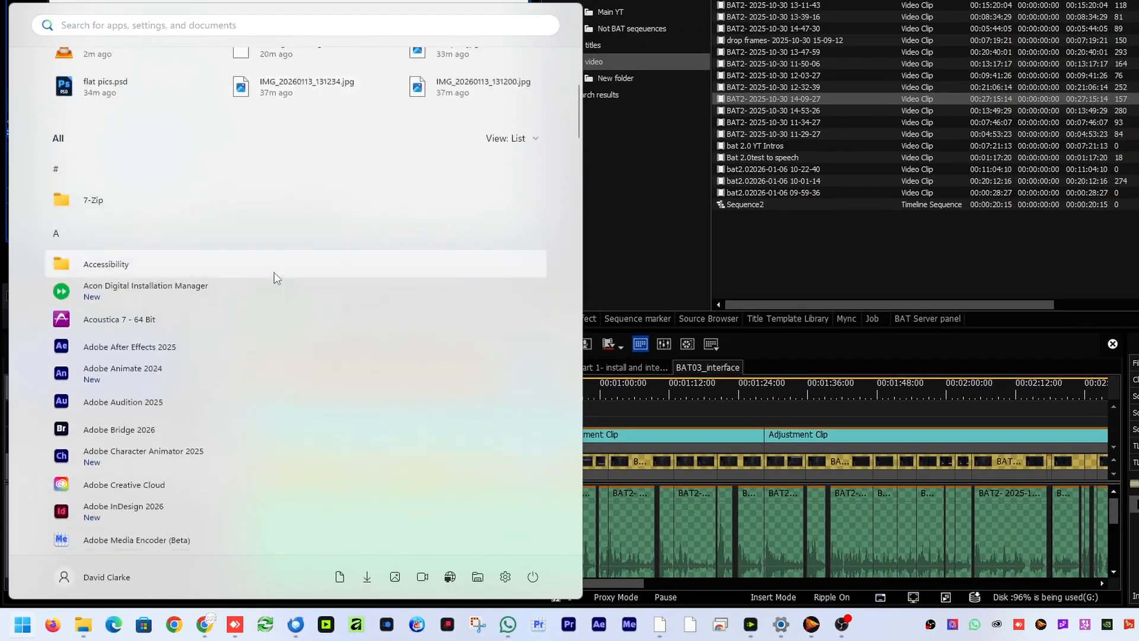
{"action": "scroll", "coordinate": [274, 278], "scroll_direction": "up", "scroll_amount": 10}
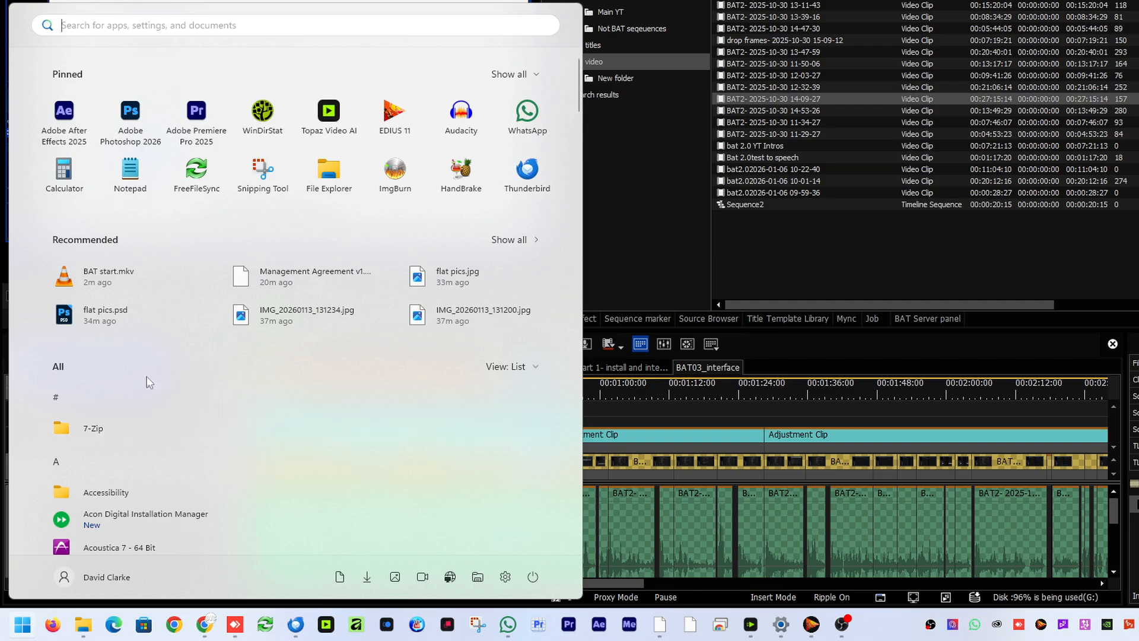
Step: Try the Category and Grid views for the Start menu's All apps section and return to the List view
{"action": "left_click", "coordinate": [537, 363]}
{"action": "left_click", "coordinate": [519, 395]}
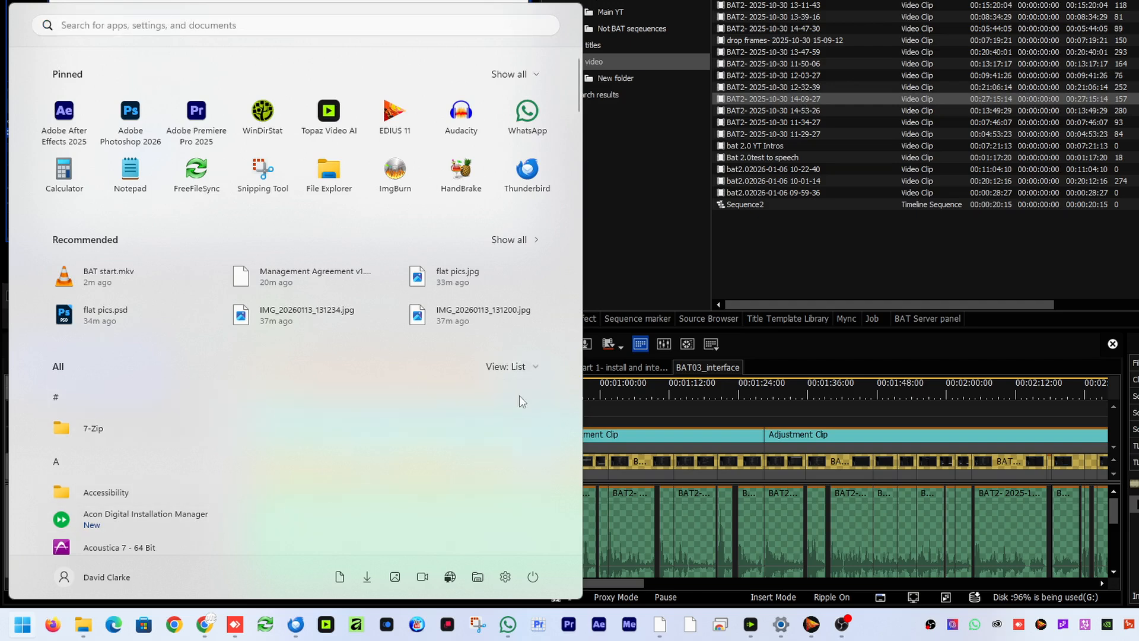
{"action": "scroll", "coordinate": [460, 471], "scroll_direction": "down", "scroll_amount": 2}
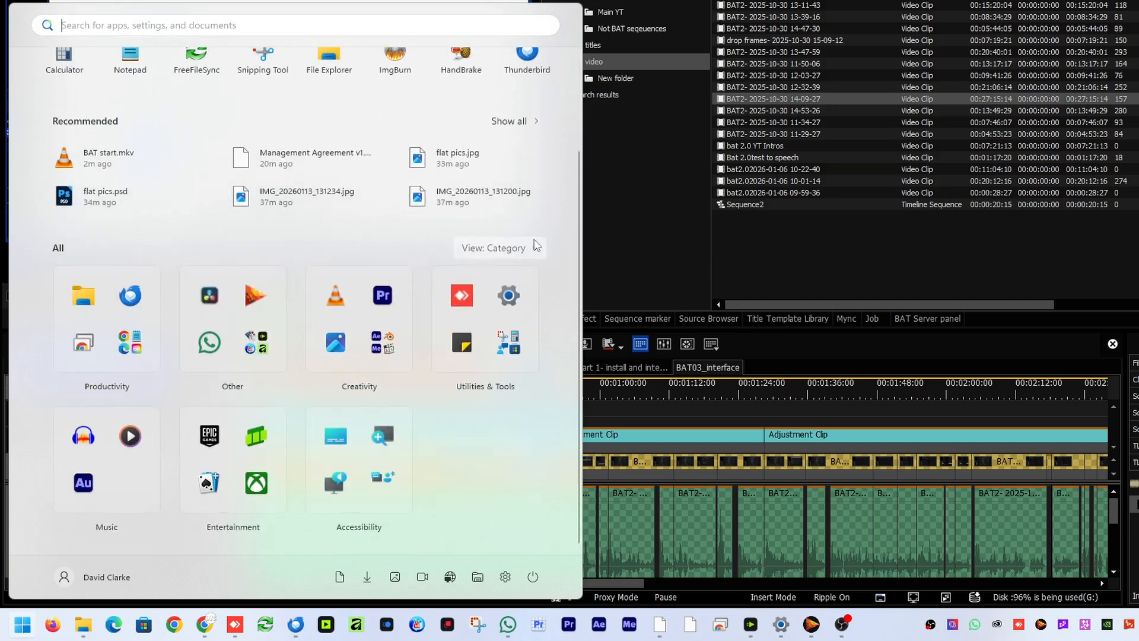
{"action": "left_click", "coordinate": [501, 248]}
{"action": "left_click", "coordinate": [511, 299]}
{"action": "left_click", "coordinate": [522, 256]}
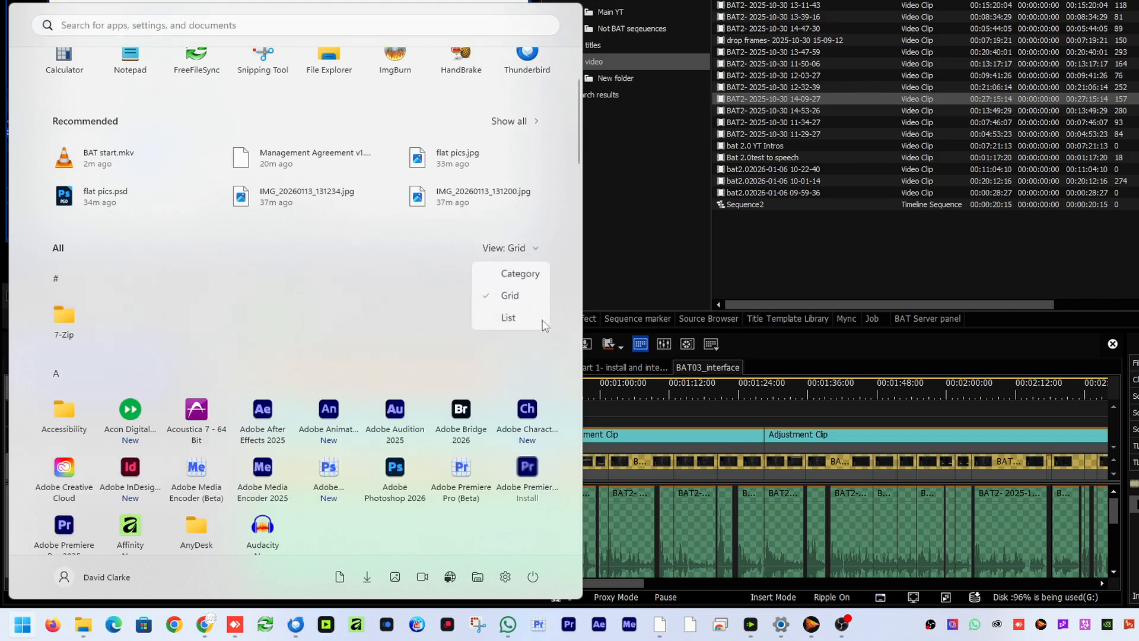
{"action": "left_click", "coordinate": [518, 325]}
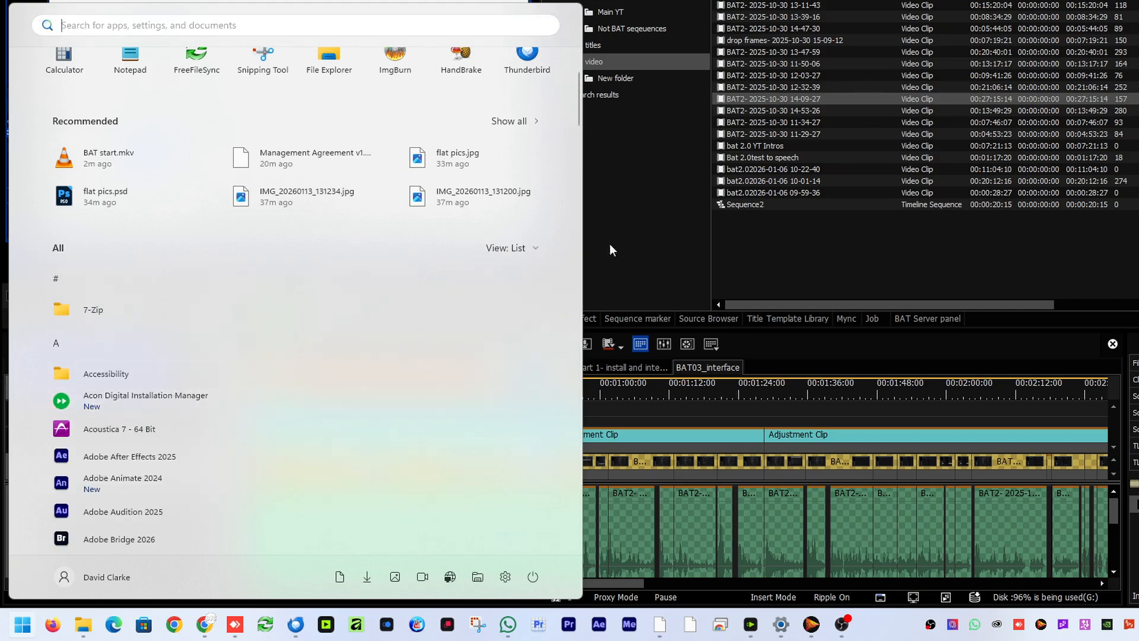
Step: Launch EdiusPowerTool BAT Server Tray from the EdiusPowerTool BAT server folder in the apps list
{"action": "scroll", "coordinate": [145, 341], "scroll_direction": "down", "scroll_amount": 5}
{"action": "scroll", "coordinate": [149, 326], "scroll_direction": "down", "scroll_amount": 10}
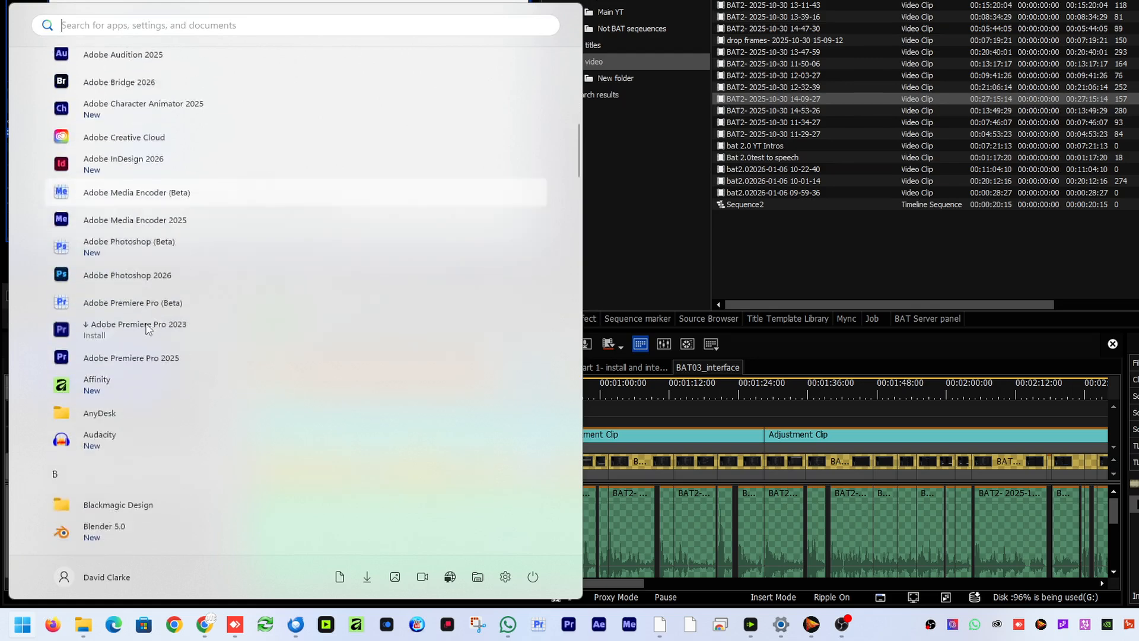
{"action": "scroll", "coordinate": [149, 330], "scroll_direction": "down", "scroll_amount": 3}
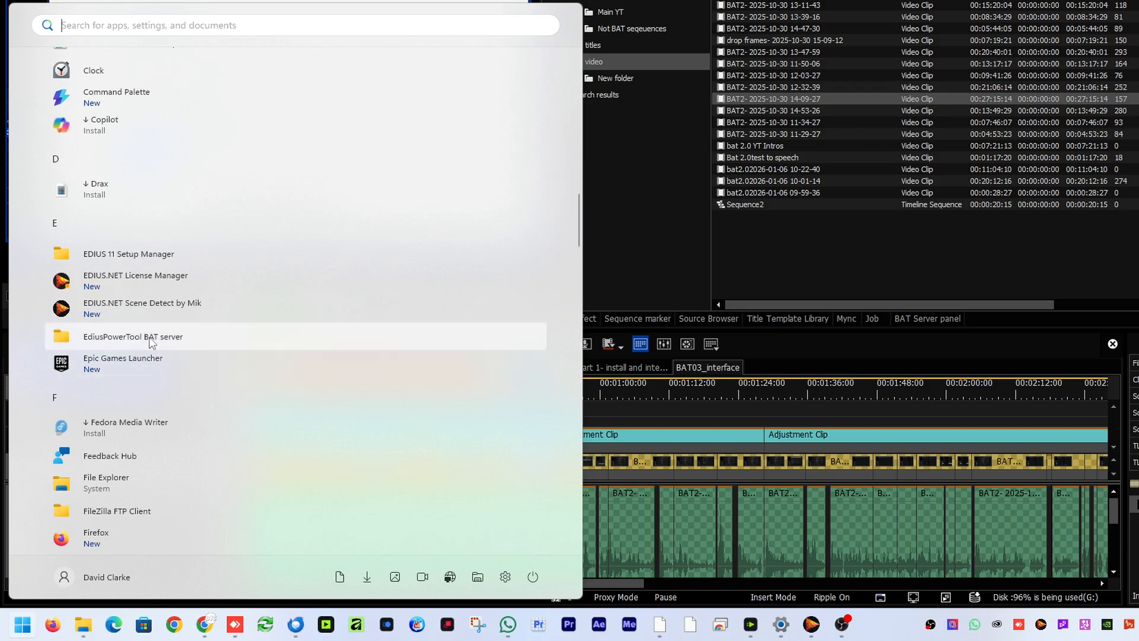
{"action": "left_click", "coordinate": [151, 342]}
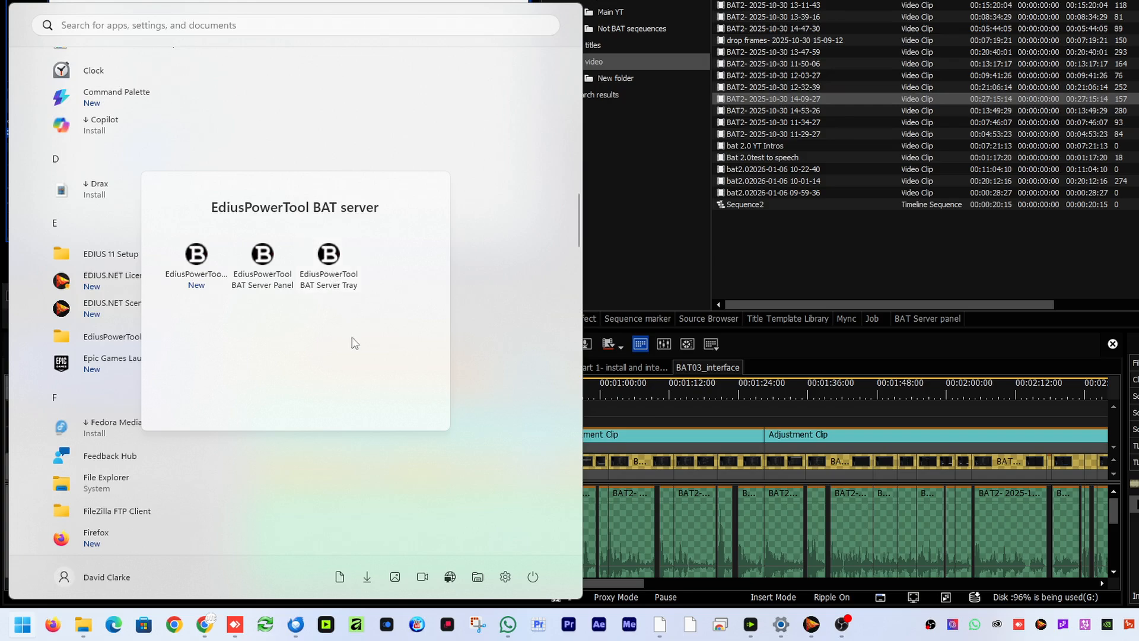
{"action": "left_click", "coordinate": [328, 261]}
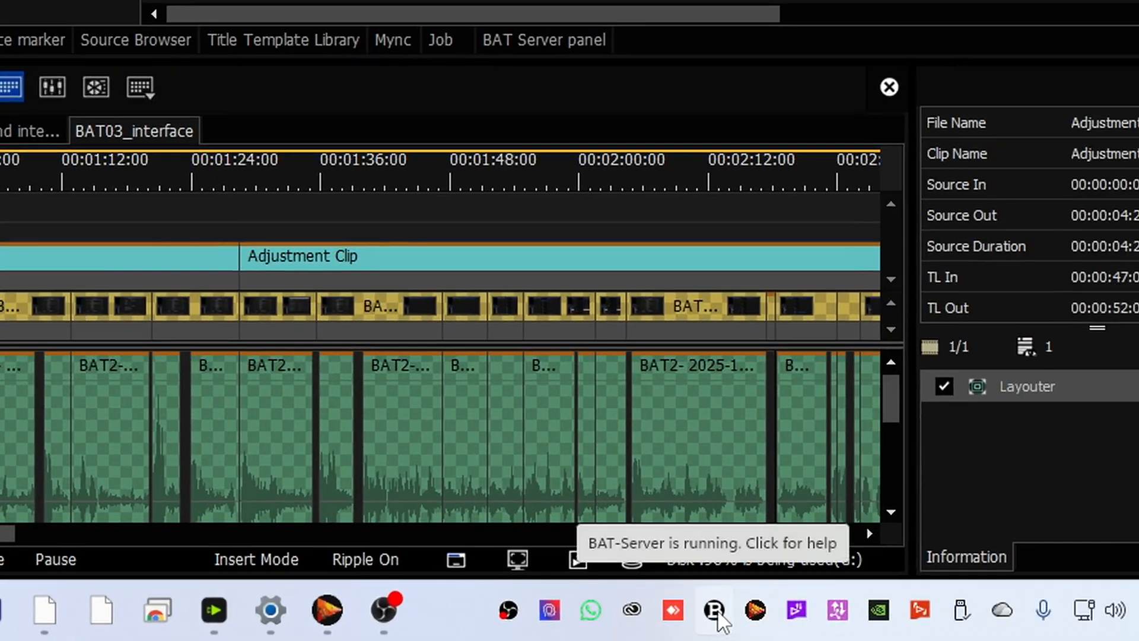
Step: View the BAT Server setup page through its system tray entry, then put the browser window away
{"action": "left_click", "coordinate": [717, 617]}
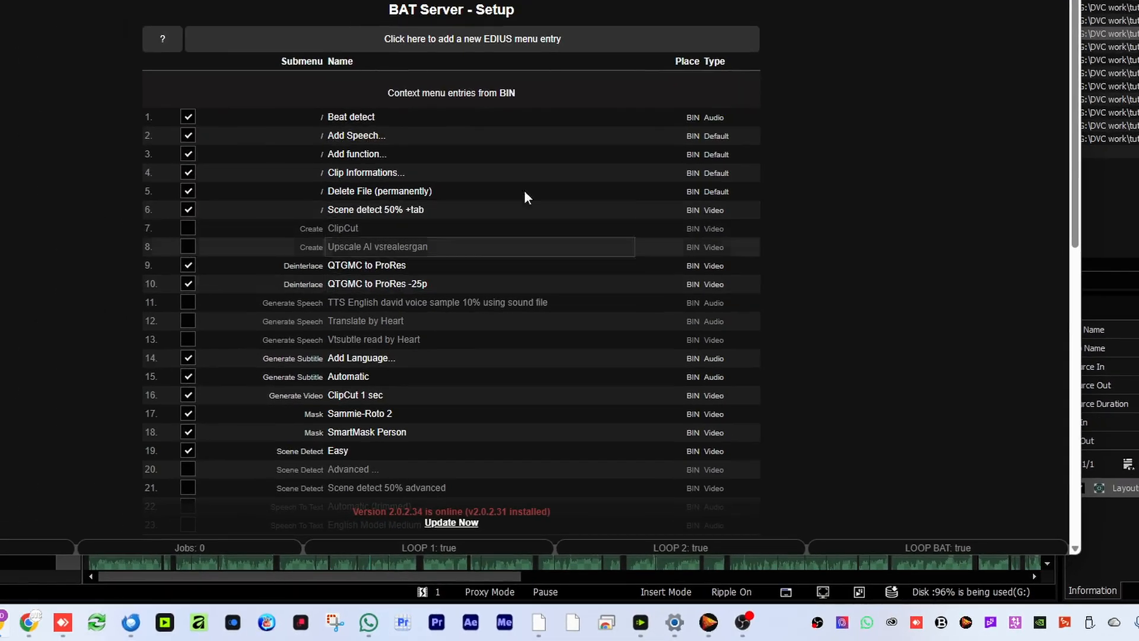
{"action": "key", "text": "super+Down"}
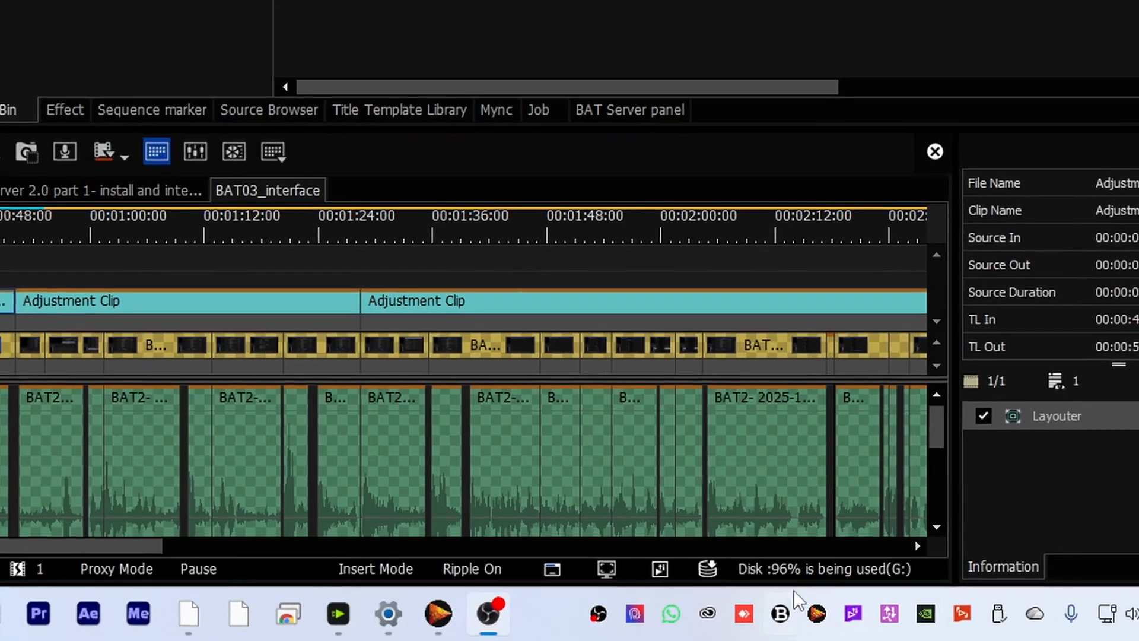
Step: Turn on "Auto start Tray with EDIUS" in the BAT Server tray options and reopen the options to check it
{"action": "right_click", "coordinate": [940, 625]}
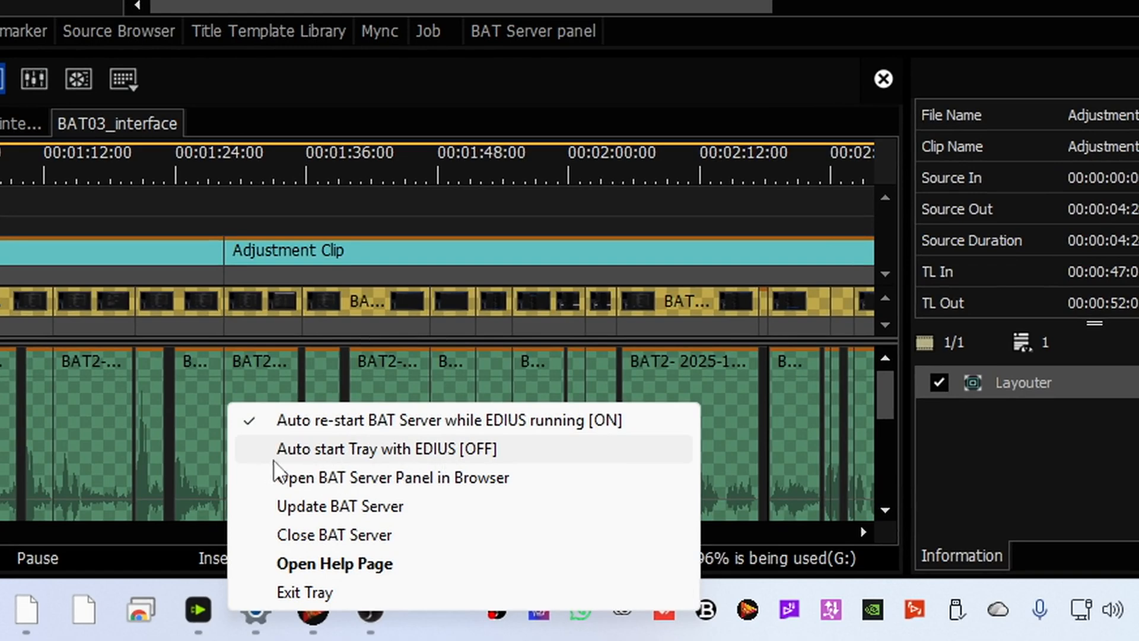
{"action": "left_click", "coordinate": [255, 446]}
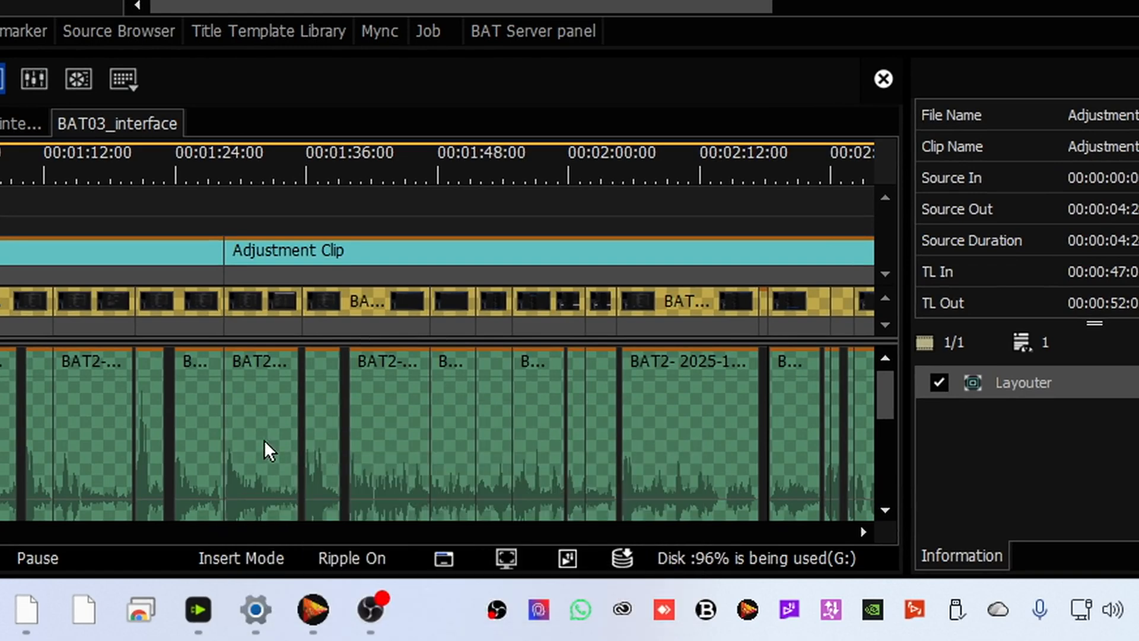
{"action": "right_click", "coordinate": [705, 611]}
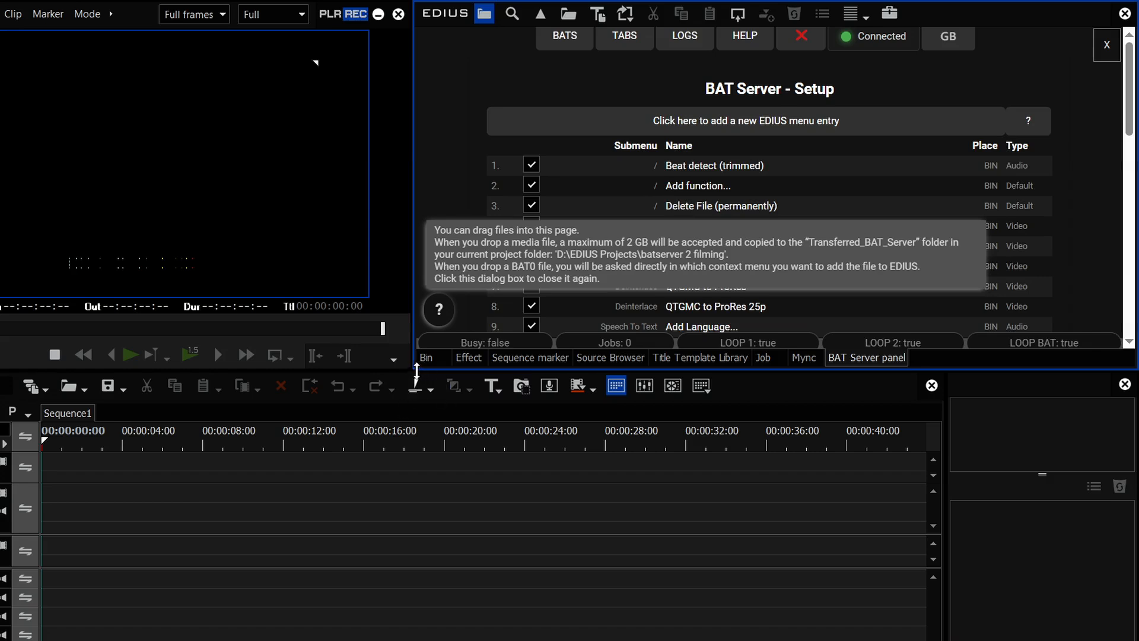
Step: Enlarge the BAT Server panel and review its menu entries, Status Window Settings and Advanced Options
{"action": "left_click_drag", "start_coordinate": [416, 368], "coordinate": [71, 640]}
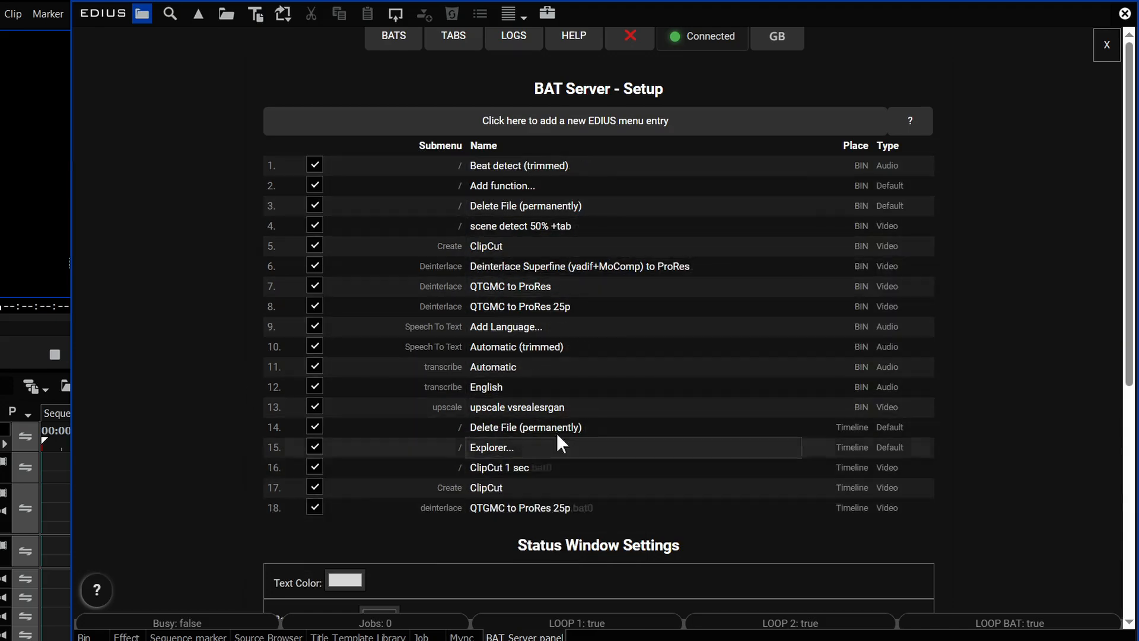
{"action": "mouse_move", "coordinate": [522, 308]}
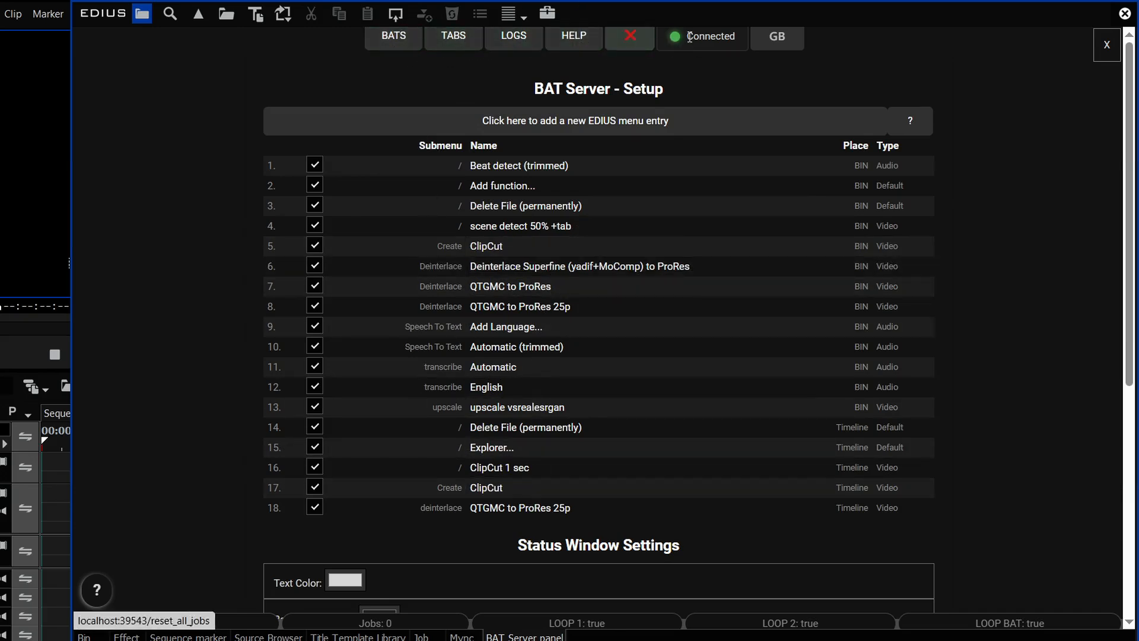
{"action": "scroll", "coordinate": [767, 257], "scroll_direction": "down", "scroll_amount": 7}
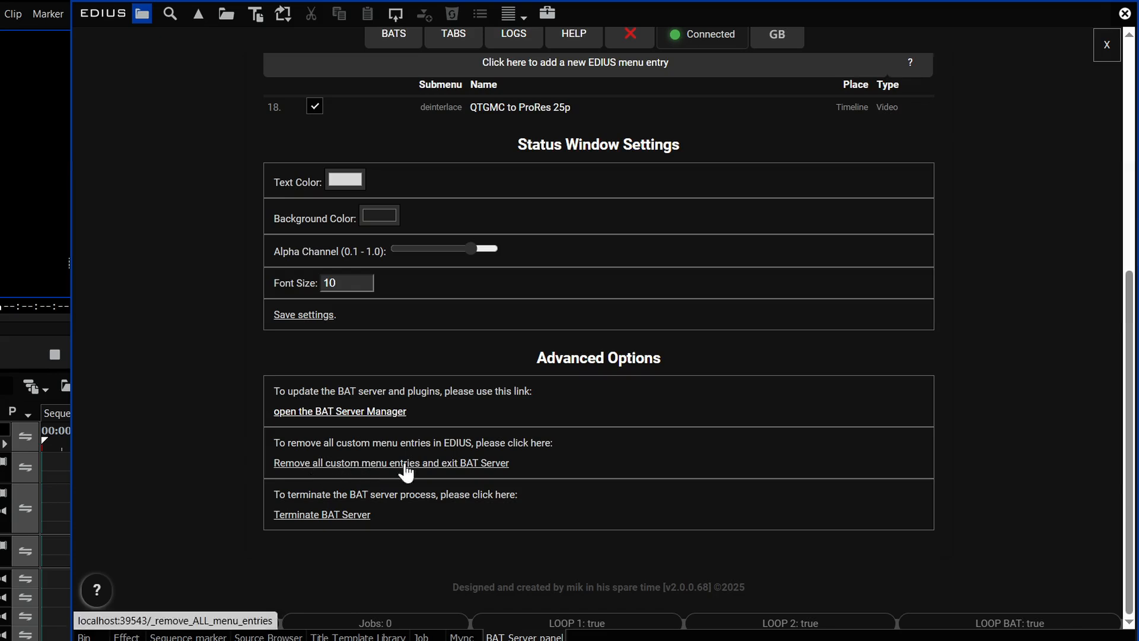
{"action": "scroll", "coordinate": [1009, 185], "scroll_direction": "up", "scroll_amount": 7}
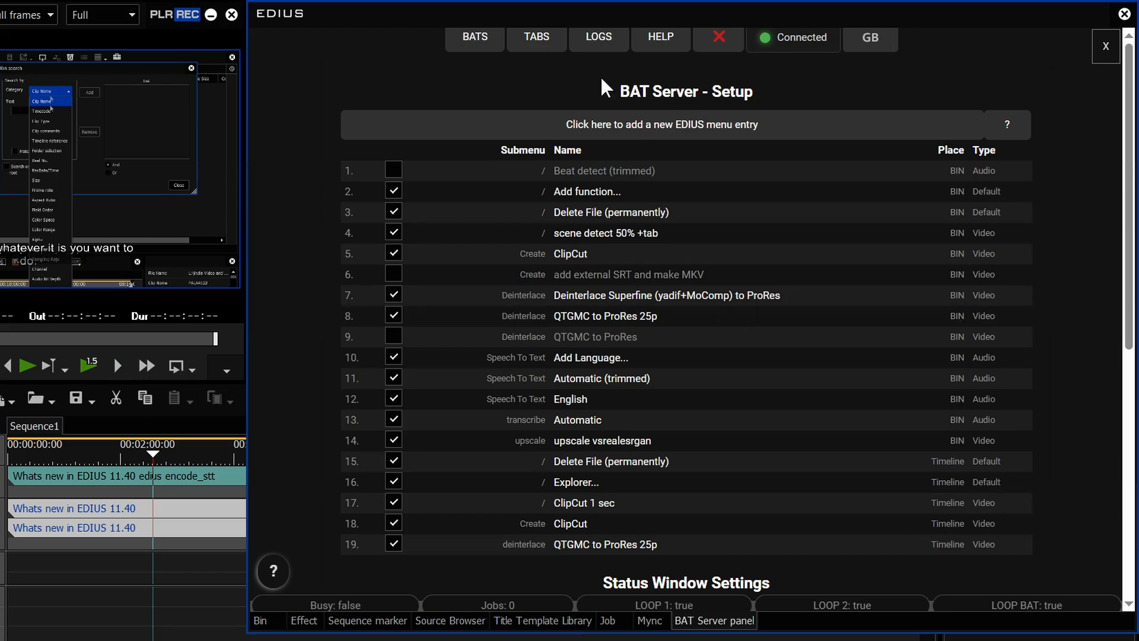
Step: Set the Text Color in the BAT Server Status Window Settings to a bright orange
{"action": "left_click", "coordinate": [470, 52]}
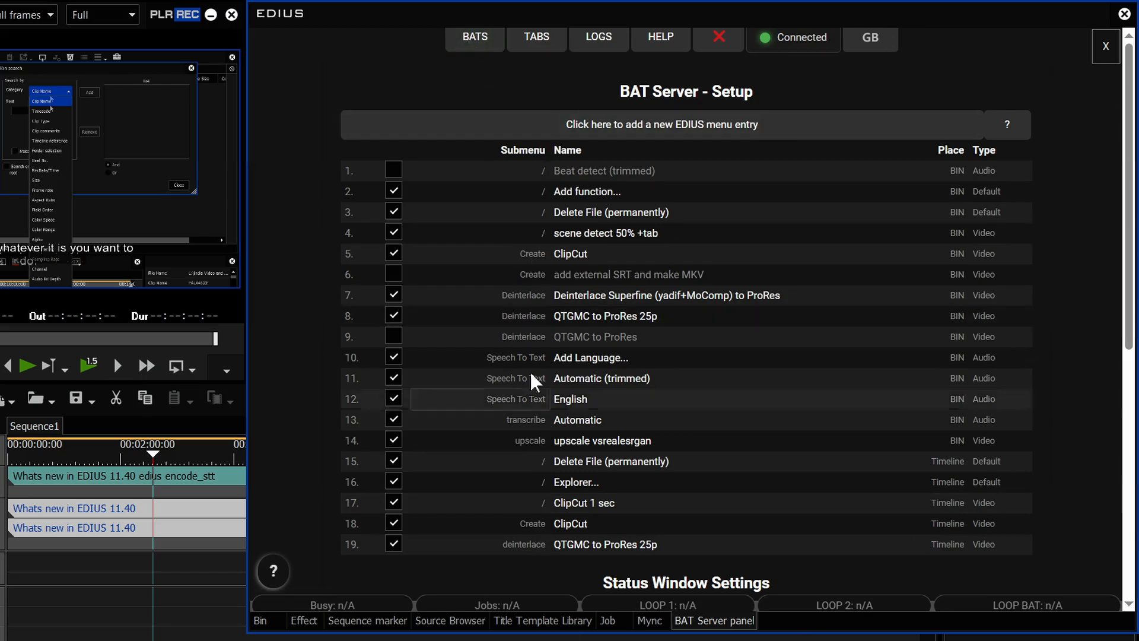
{"action": "scroll", "coordinate": [567, 519], "scroll_direction": "down", "scroll_amount": 7}
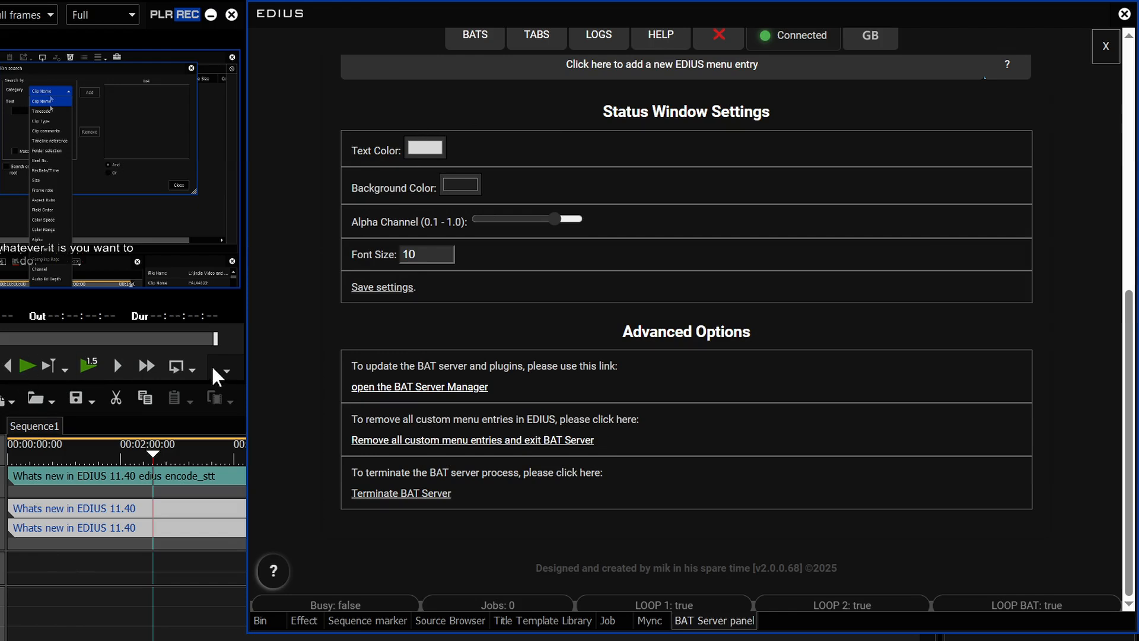
{"action": "left_click", "coordinate": [420, 151]}
{"action": "left_click", "coordinate": [571, 301]}
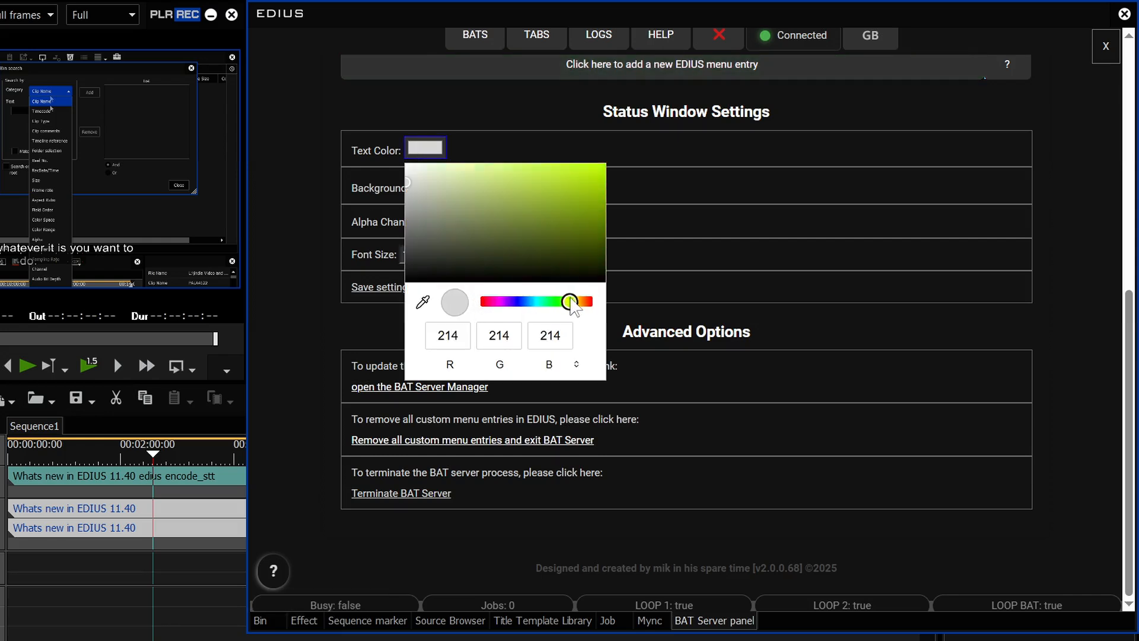
{"action": "left_click", "coordinate": [551, 157]}
{"action": "left_click_drag", "start_coordinate": [573, 301], "coordinate": [580, 303]}
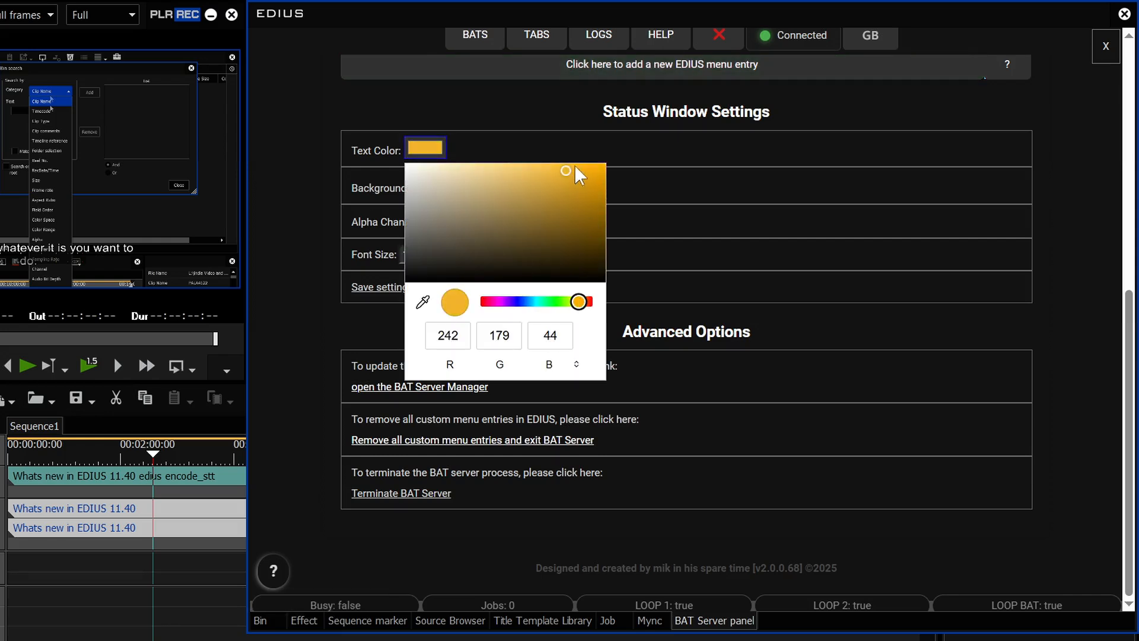
{"action": "left_click", "coordinate": [575, 167]}
{"action": "left_click", "coordinate": [392, 202]}
Step: Set the status window's Background Color to black
{"action": "left_click", "coordinate": [456, 189]}
{"action": "left_click_drag", "start_coordinate": [488, 255], "coordinate": [451, 398]}
{"action": "left_click", "coordinate": [726, 148]}
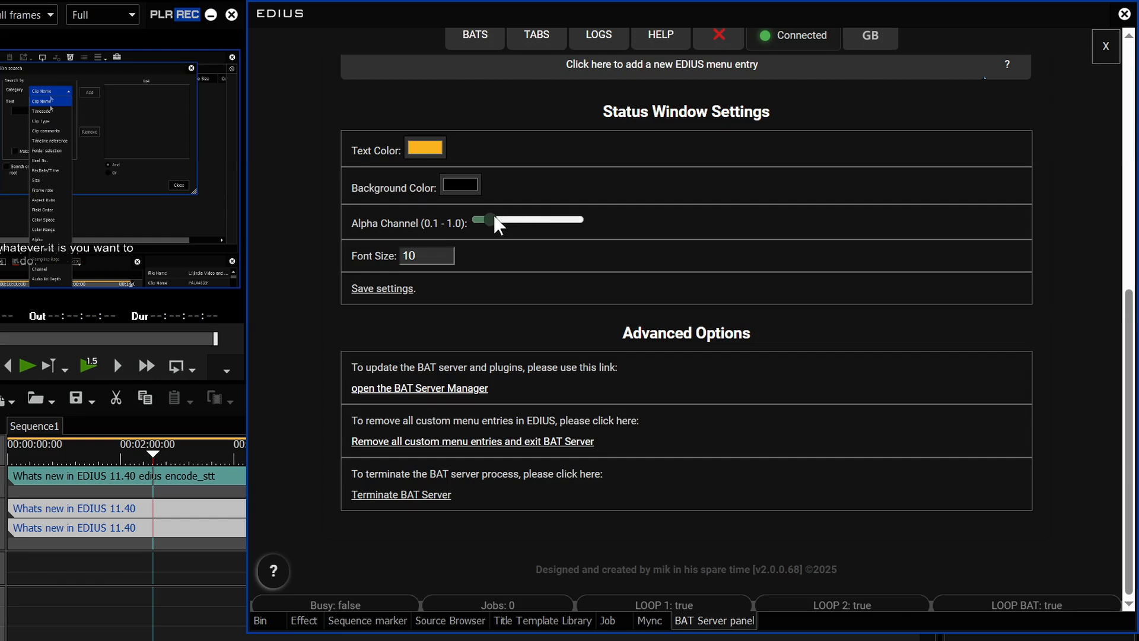
Step: Set the status window's Alpha Channel to roughly a third of its range and Font Size to 8, and save the settings
{"action": "mouse_move", "coordinate": [502, 215]}
{"action": "left_mouse_down"}
{"action": "mouse_move", "coordinate": [570, 212]}
{"action": "mouse_move", "coordinate": [511, 218]}
{"action": "left_mouse_up"}
{"action": "left_click", "coordinate": [444, 261]}
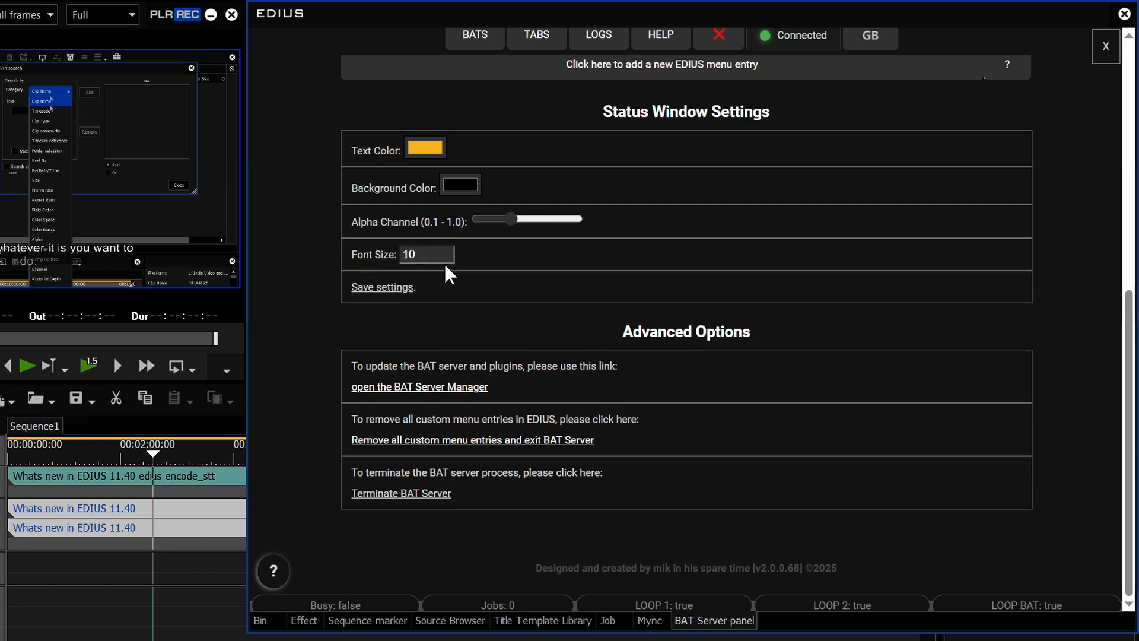
{"action": "left_click", "coordinate": [387, 288]}
{"action": "left_click", "coordinate": [261, 620]}
{"action": "left_click", "coordinate": [547, 116]}
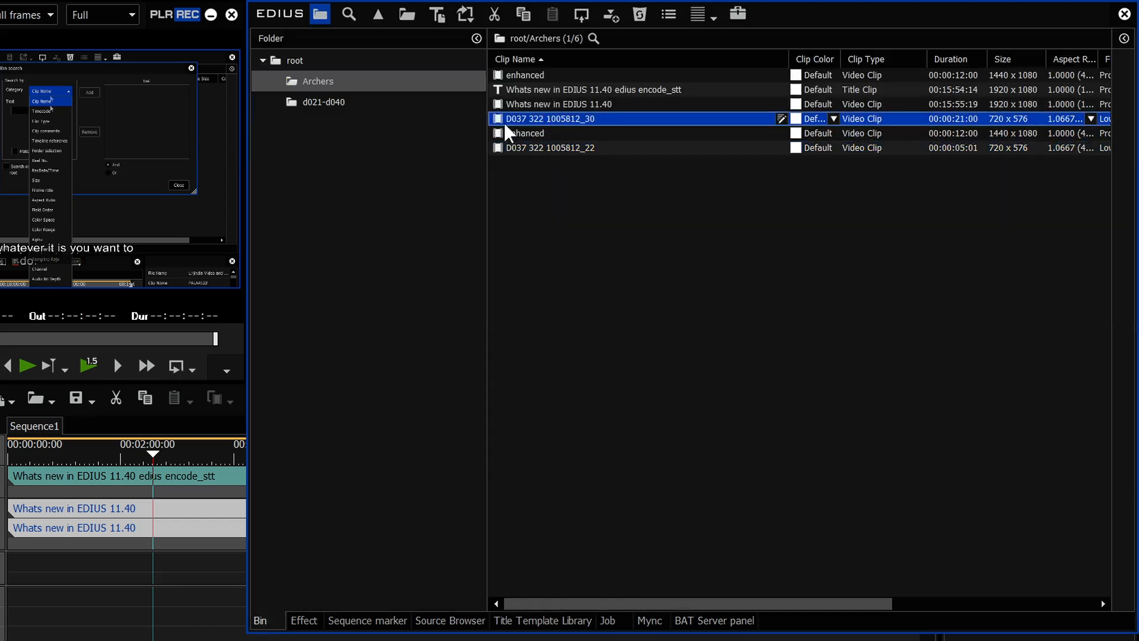
{"action": "right_click", "coordinate": [500, 123]}
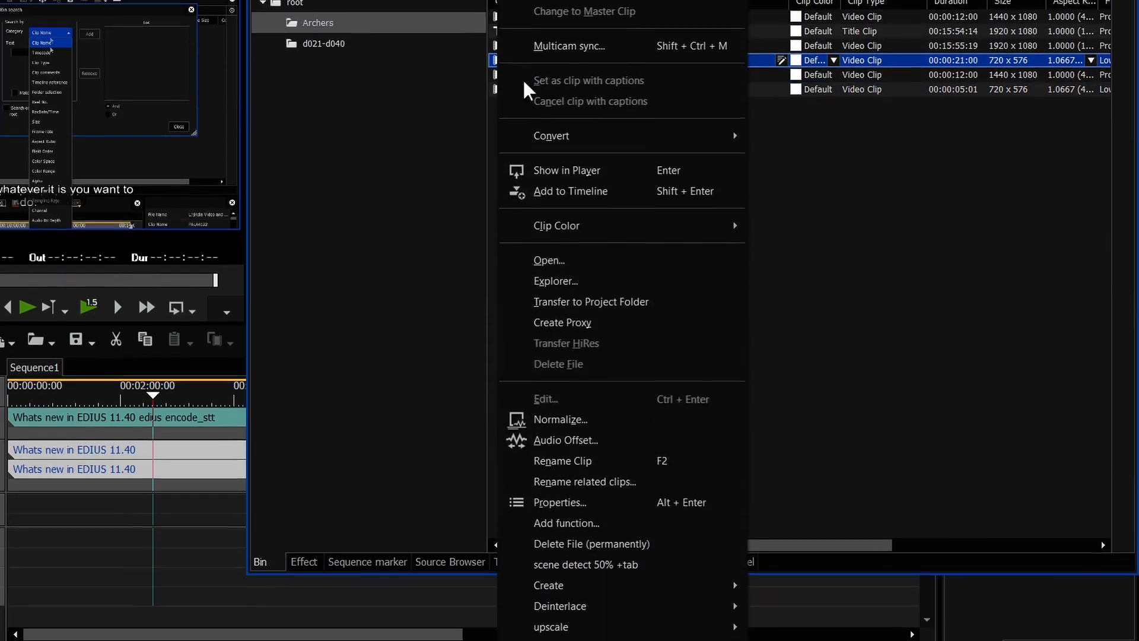
{"action": "mouse_move", "coordinate": [638, 573]}
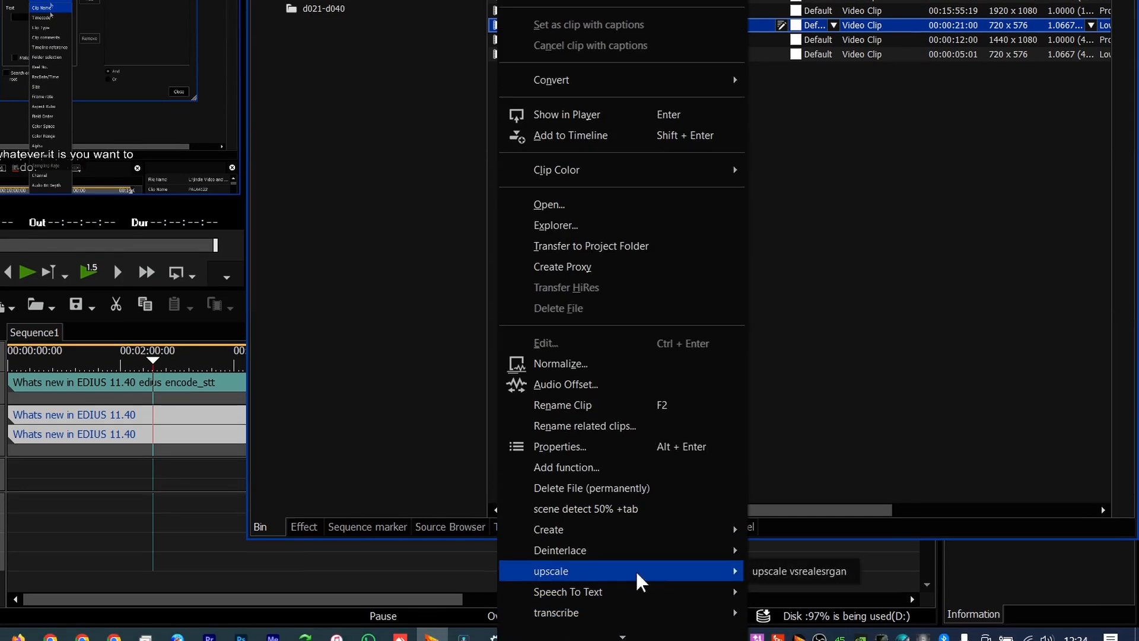
{"action": "left_click", "coordinate": [806, 572]}
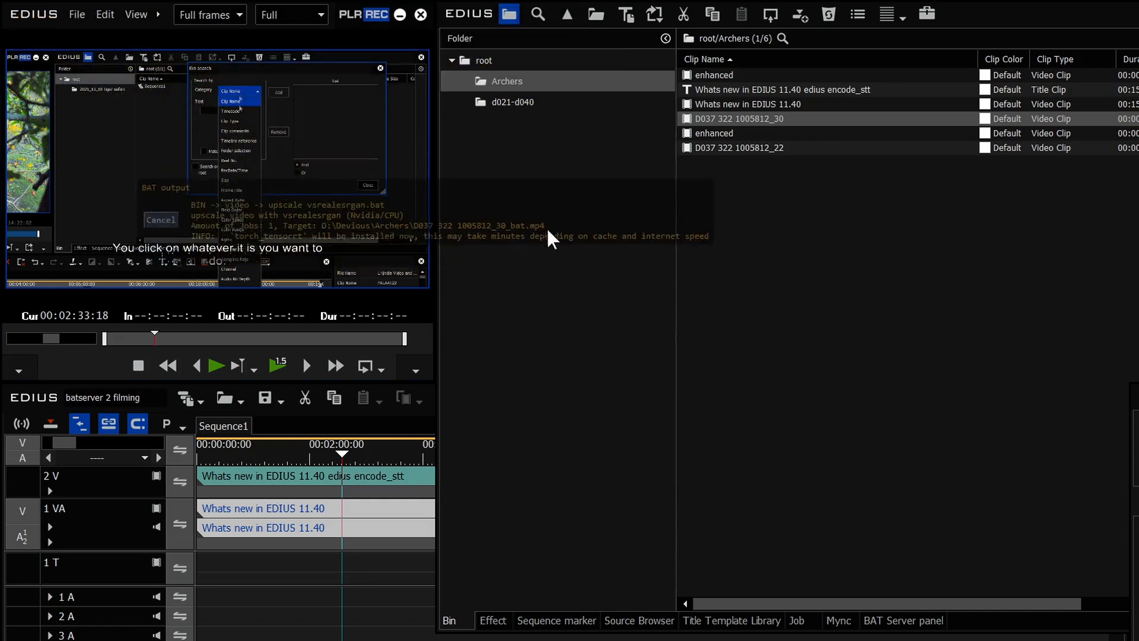
Step: Raise the status window's Alpha Channel to roughly 85% of its range, set Font Size to 10, and save the settings
{"action": "left_click", "coordinate": [902, 620]}
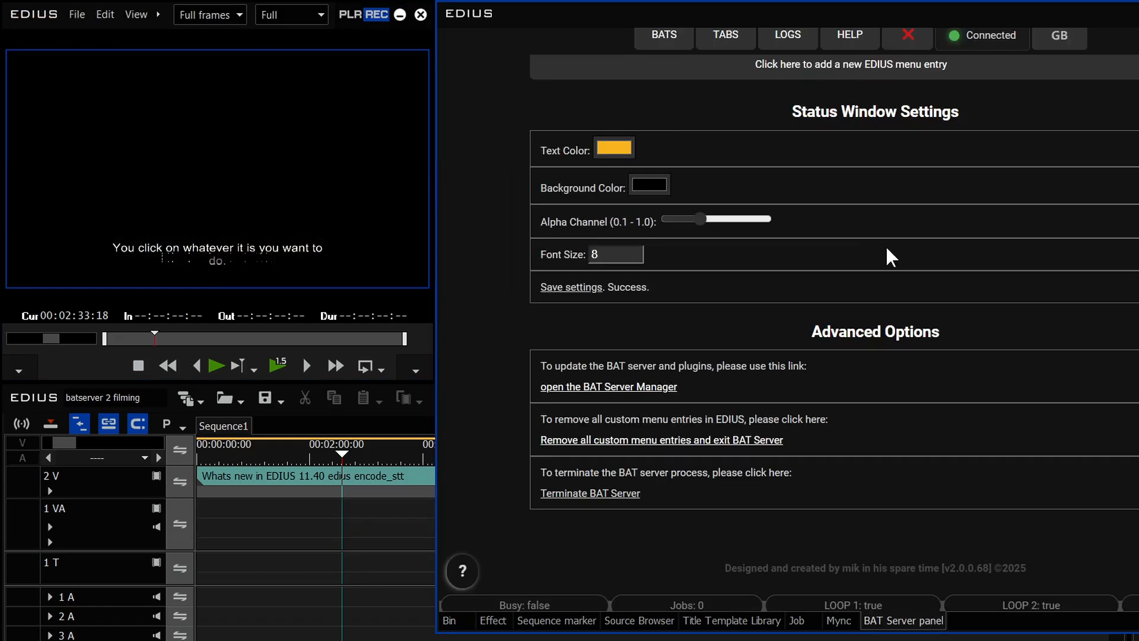
{"action": "left_click_drag", "start_coordinate": [701, 220], "coordinate": [752, 233]}
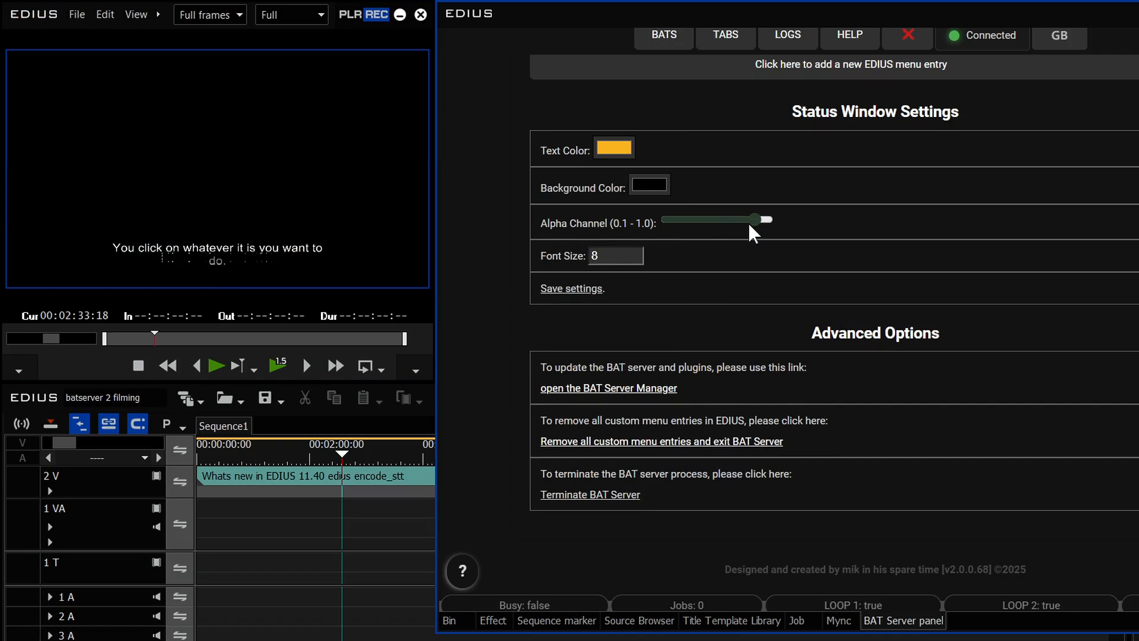
{"action": "left_click", "coordinate": [634, 252]}
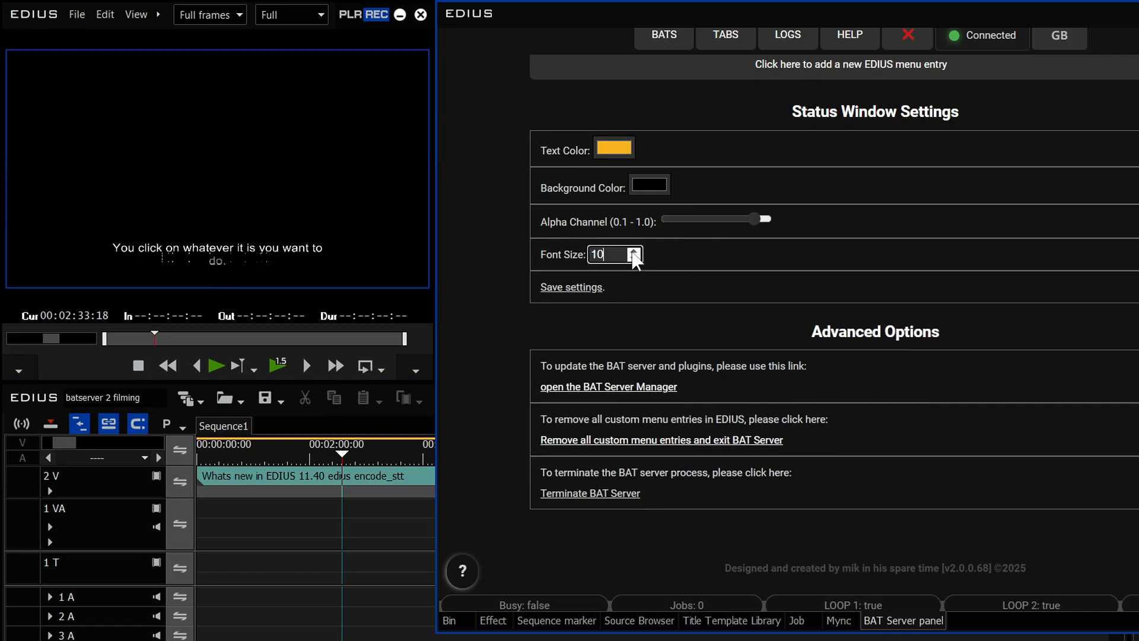
{"action": "left_click", "coordinate": [580, 289]}
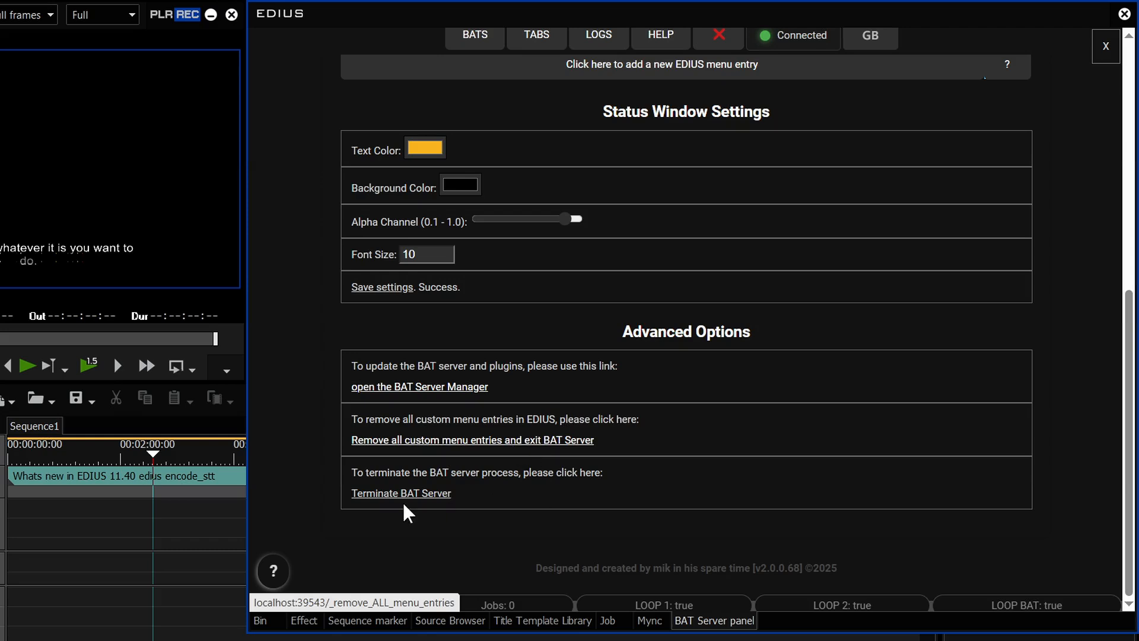
Step: Copy the BIN function "Deinterlace Superfine (yadif+MoComp) to ProRes" to the context menu of the timeline
{"action": "scroll", "coordinate": [406, 508], "scroll_direction": "up", "scroll_amount": 8}
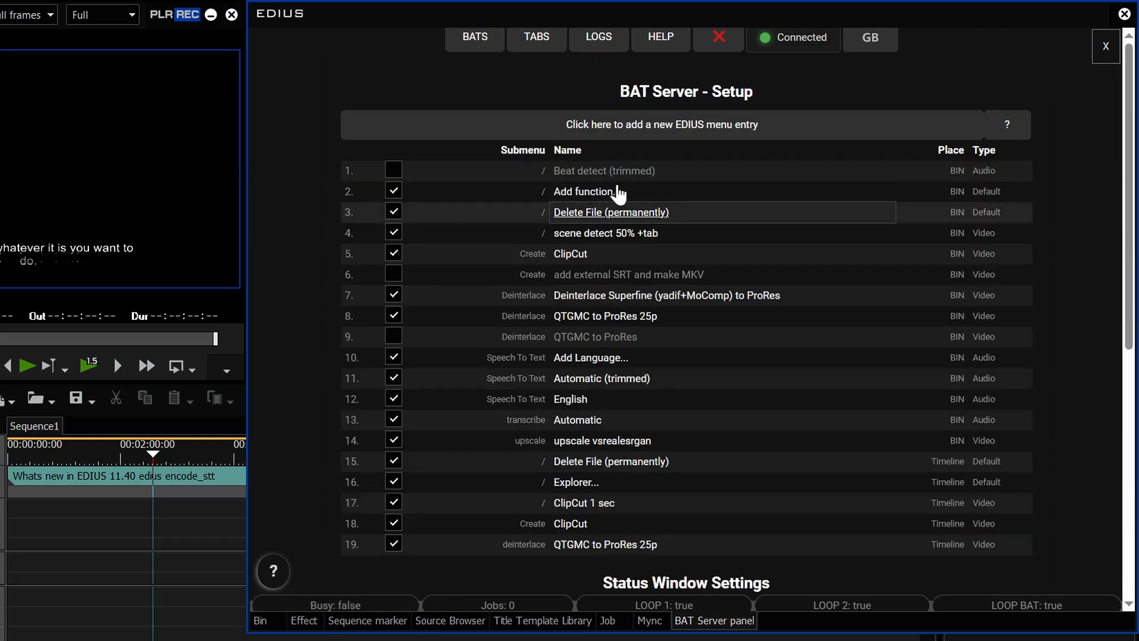
{"action": "mouse_move", "coordinate": [618, 450]}
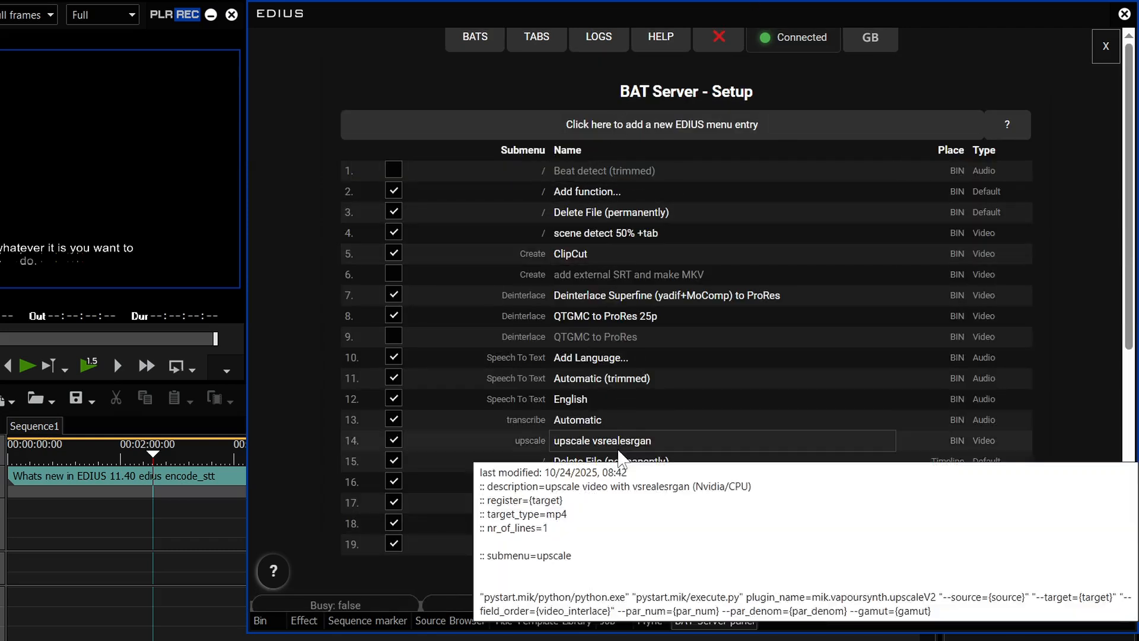
{"action": "mouse_move", "coordinate": [648, 299]}
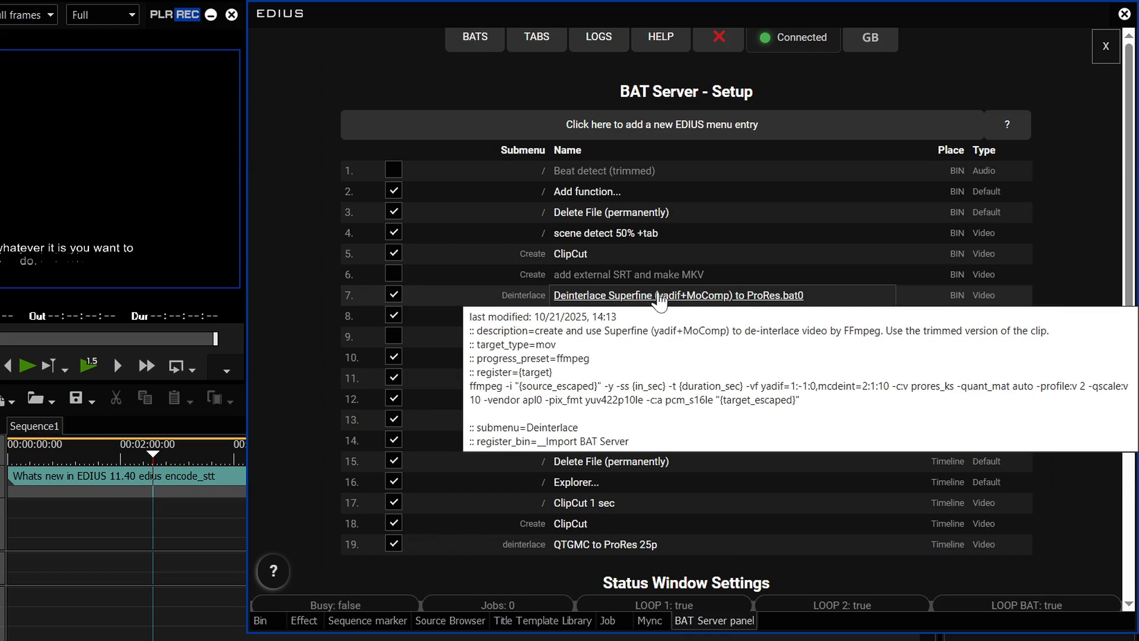
{"action": "left_click", "coordinate": [956, 296]}
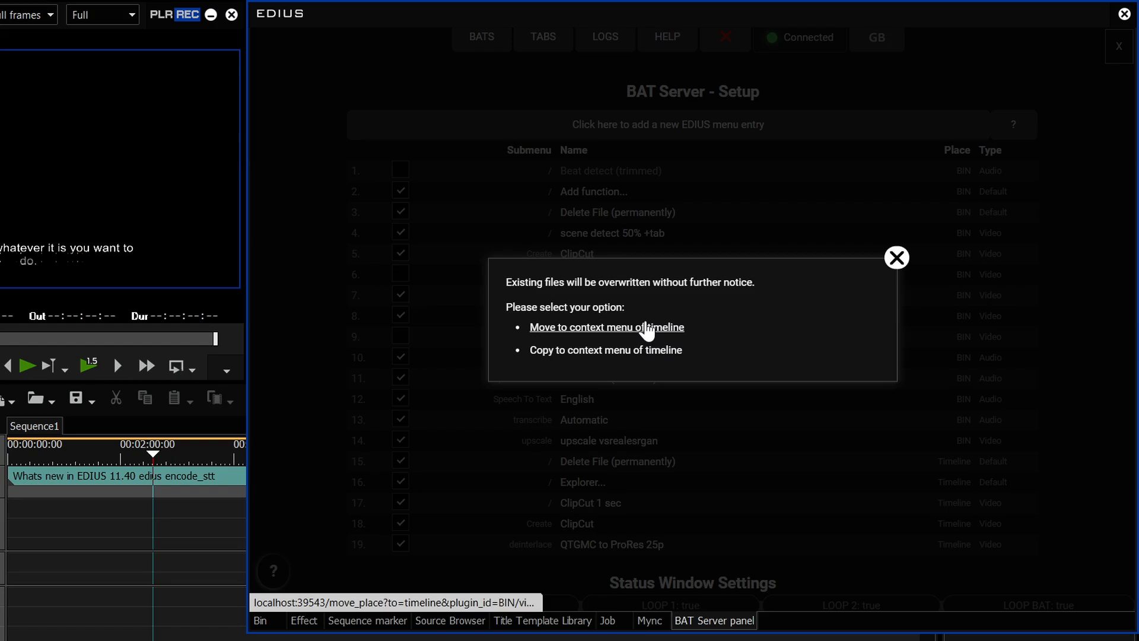
{"action": "left_click", "coordinate": [607, 351]}
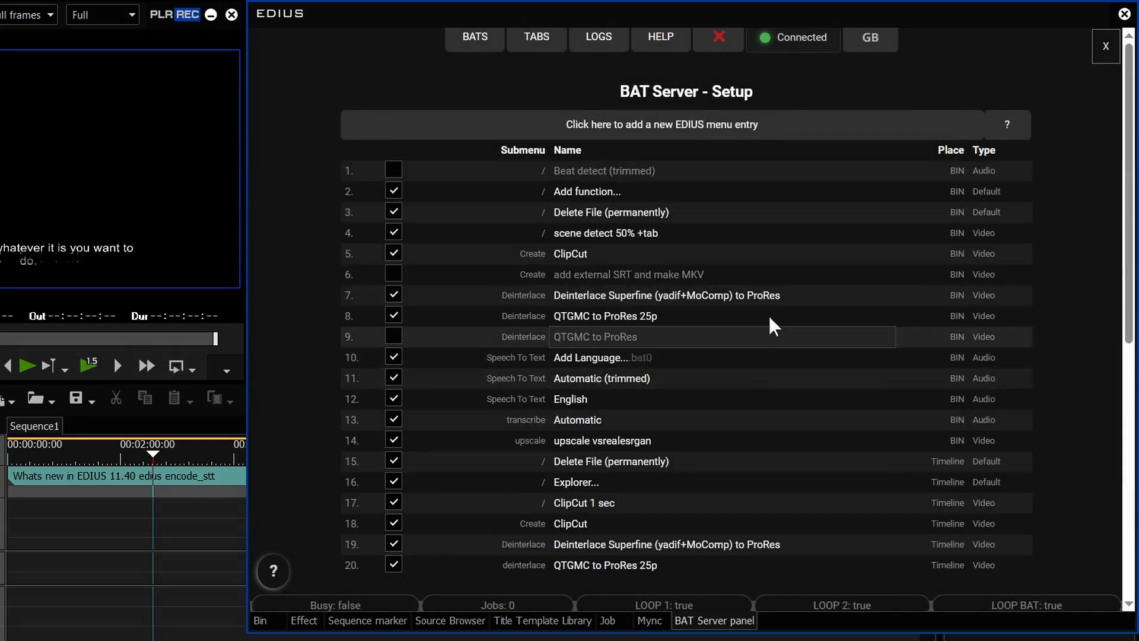
{"action": "mouse_move", "coordinate": [745, 283]}
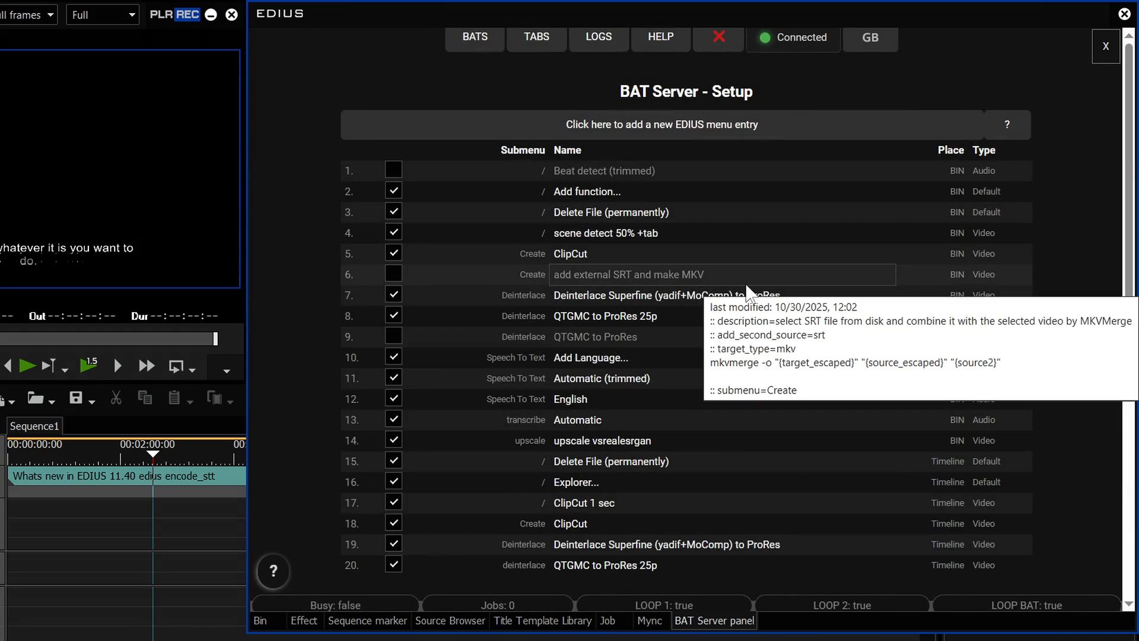
{"action": "left_click", "coordinate": [258, 620]}
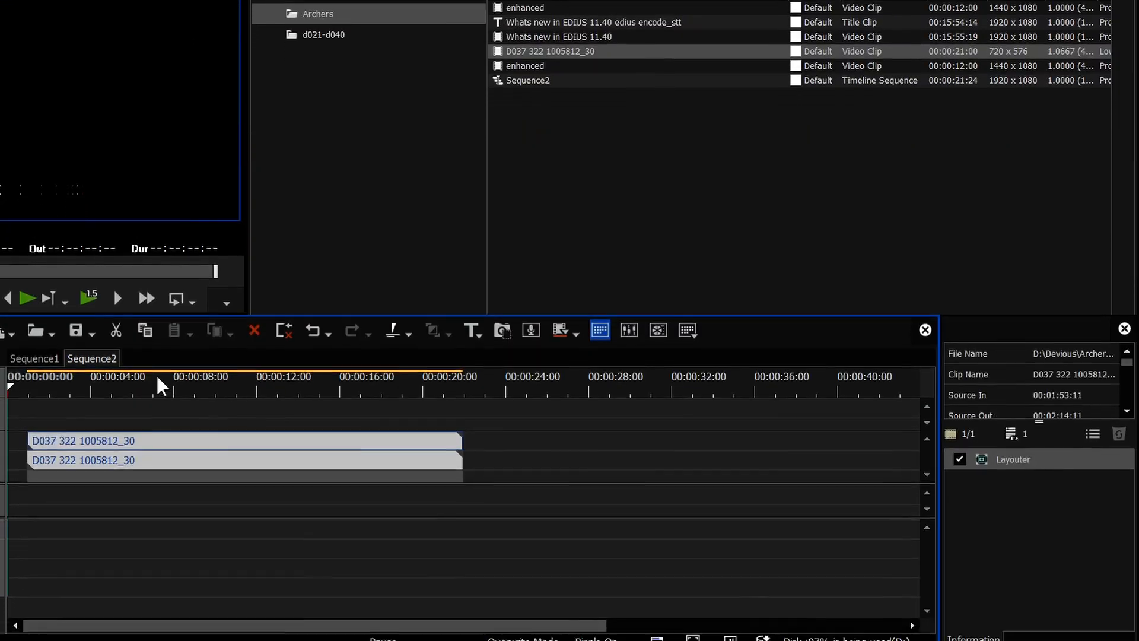
{"action": "left_click", "coordinate": [158, 383]}
{"action": "right_click", "coordinate": [212, 453]}
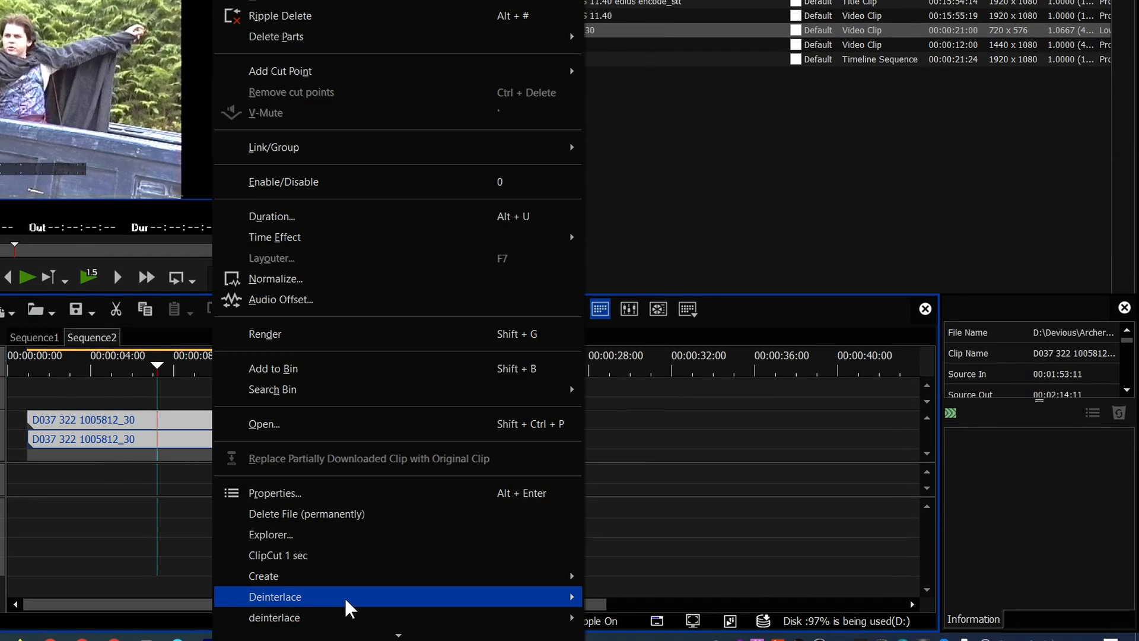
{"action": "mouse_move", "coordinate": [538, 618]}
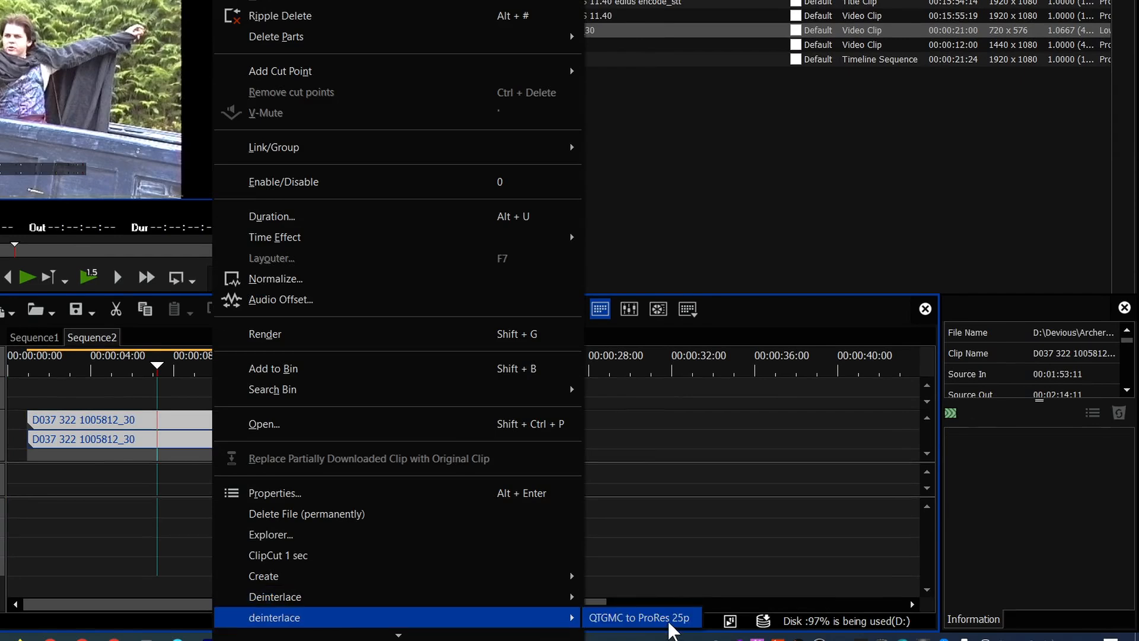
{"action": "left_click", "coordinate": [666, 237]}
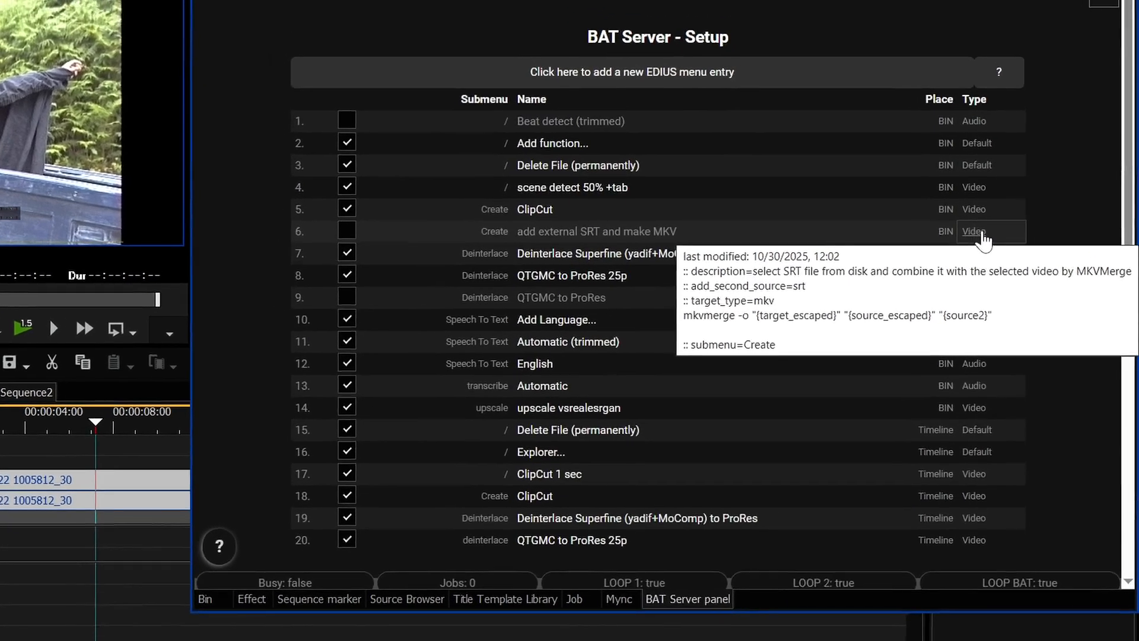
Step: View the type change options for the BIN video entries "add external SRT and make MKV" and "Deinterlace Superfine", leaving them without choosing one
{"action": "left_click", "coordinate": [980, 233]}
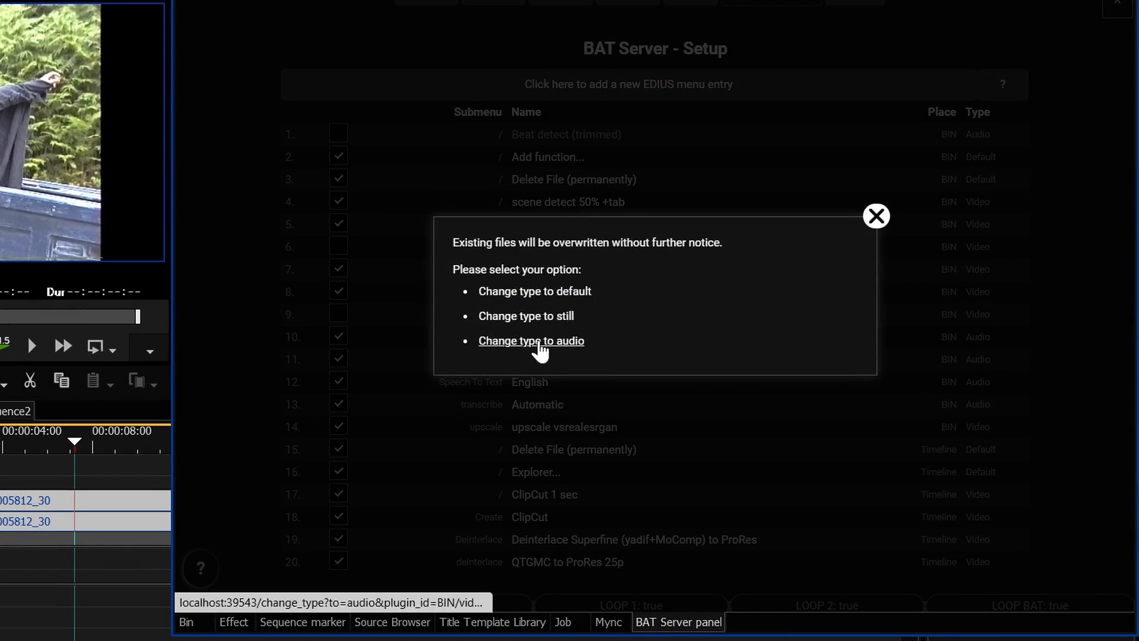
{"action": "left_click", "coordinate": [876, 216]}
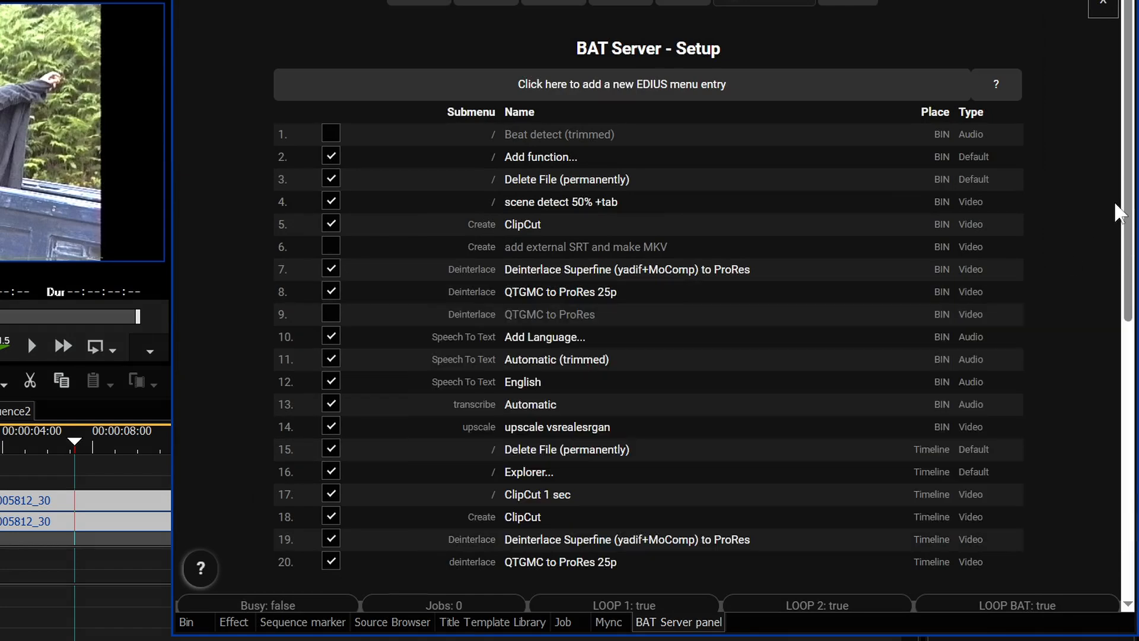
{"action": "left_click", "coordinate": [979, 273]}
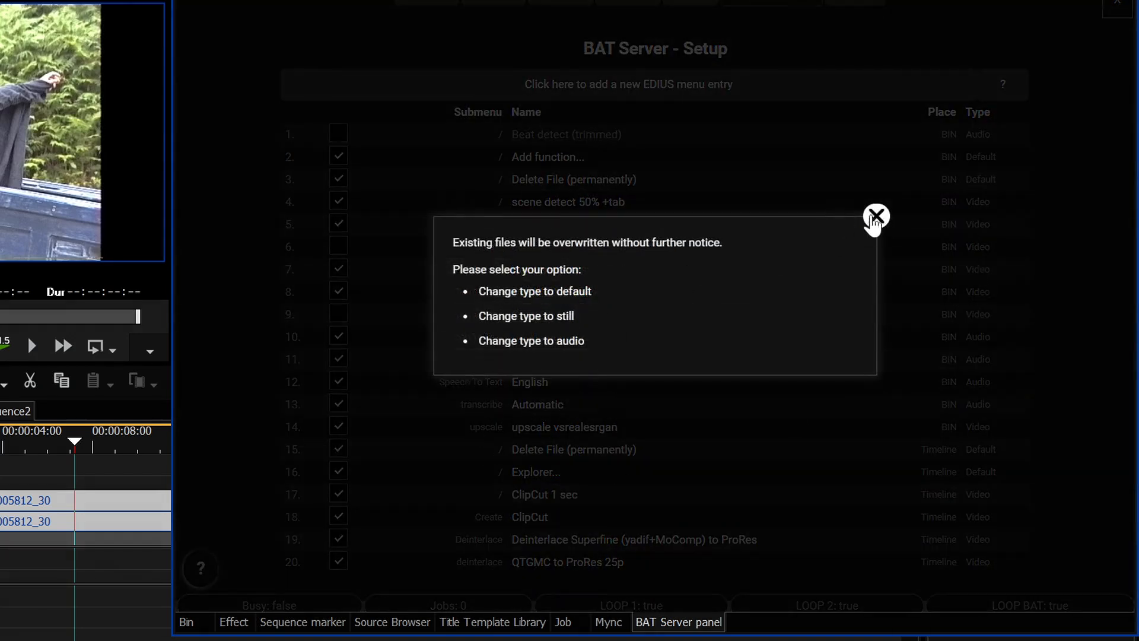
{"action": "left_click", "coordinate": [875, 216]}
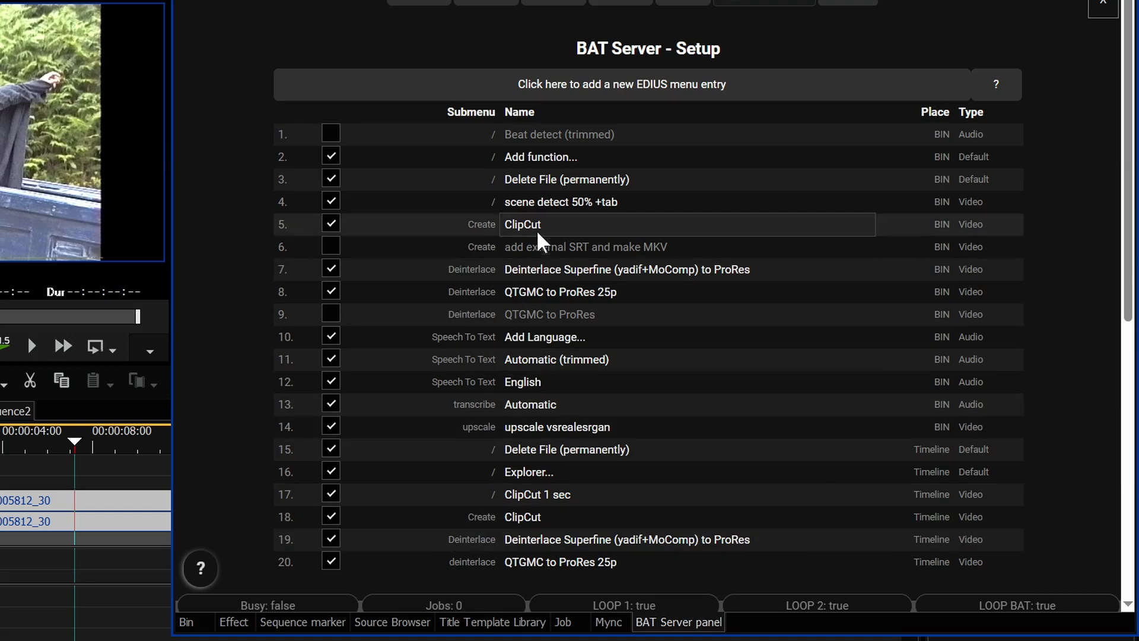
Step: Open the BIN function "QTGMC to ProRes 25p" for editing and place the cursor in the script
{"action": "mouse_move", "coordinate": [562, 300]}
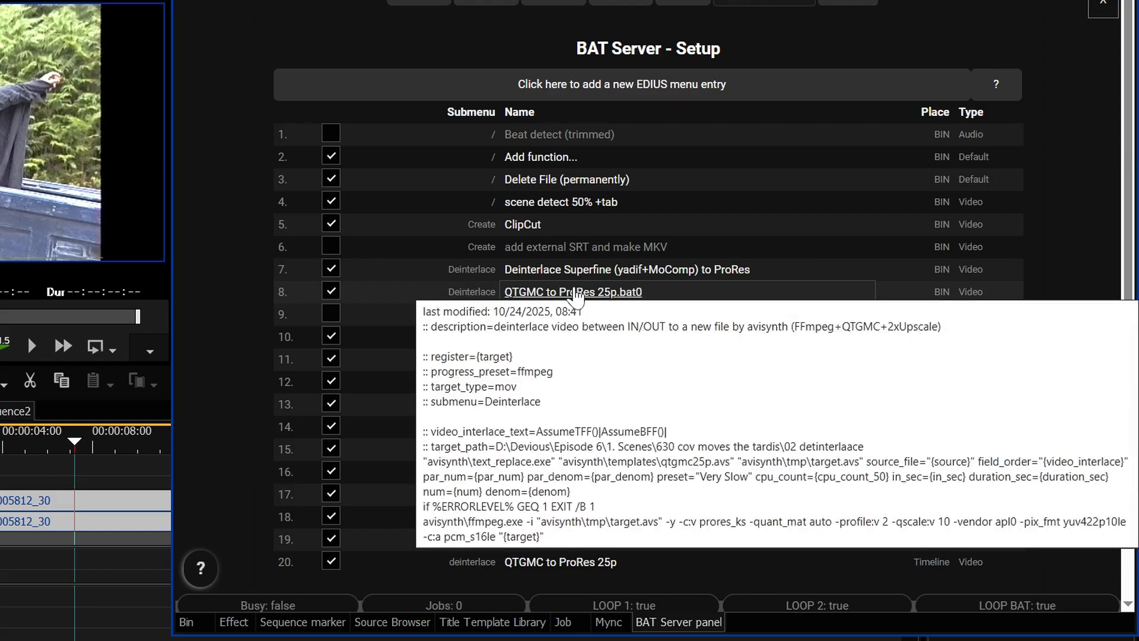
{"action": "right_click", "coordinate": [573, 289]}
{"action": "left_click", "coordinate": [614, 300]}
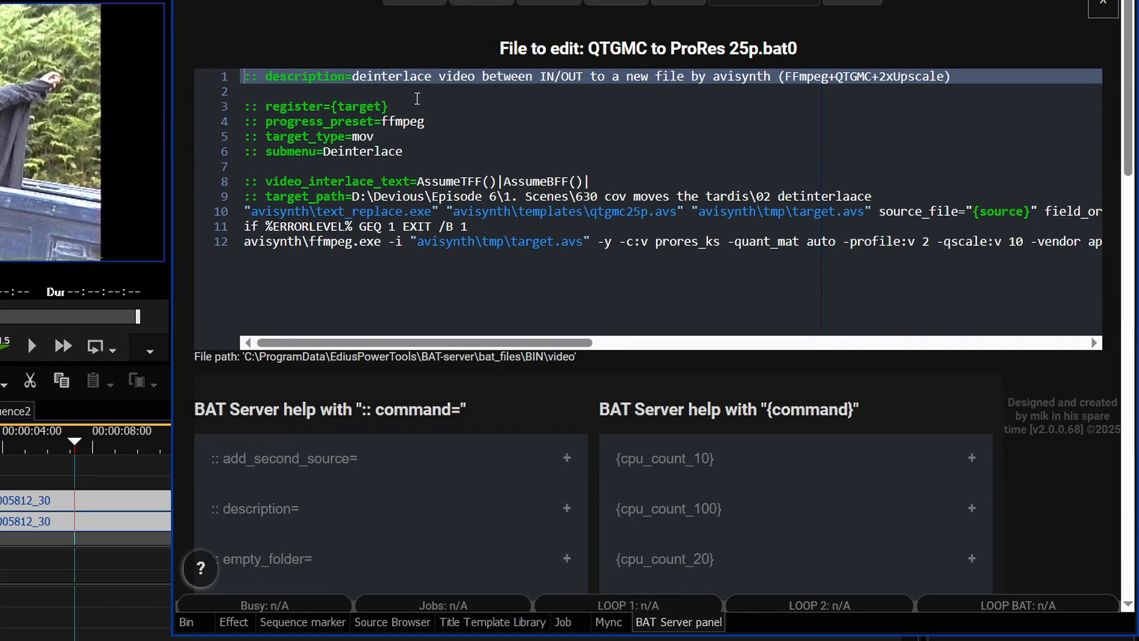
{"action": "left_click", "coordinate": [418, 278]}
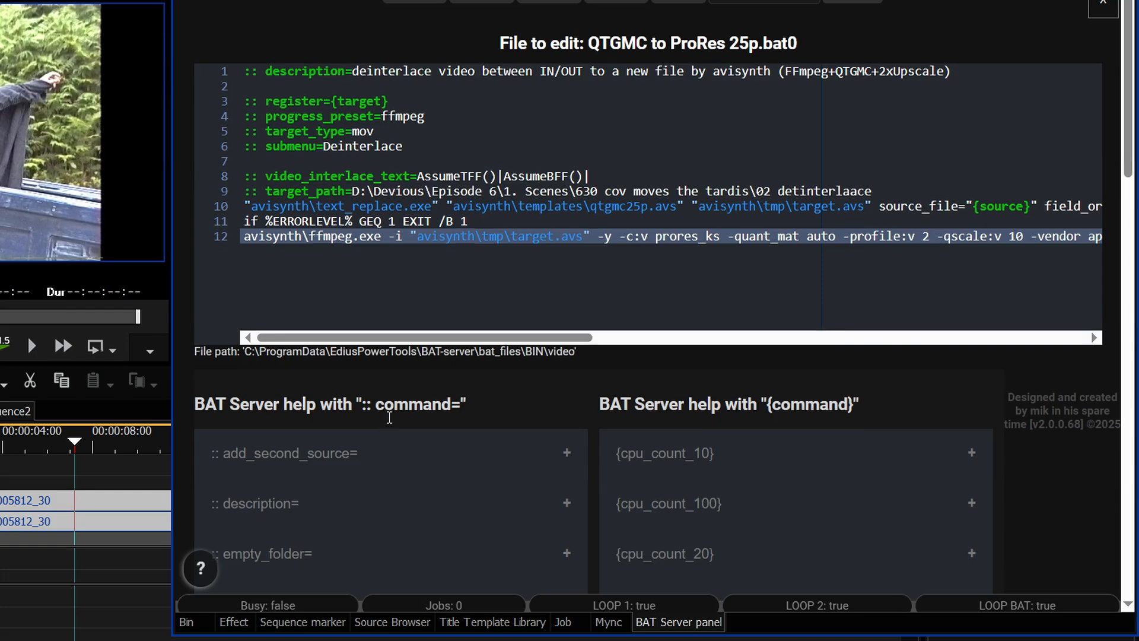
Step: Look through the BAT Server command help below the script and read the explanation of the overwrite= command
{"action": "scroll", "coordinate": [389, 427], "scroll_direction": "down", "scroll_amount": 8}
{"action": "scroll", "coordinate": [390, 426], "scroll_direction": "down", "scroll_amount": 3}
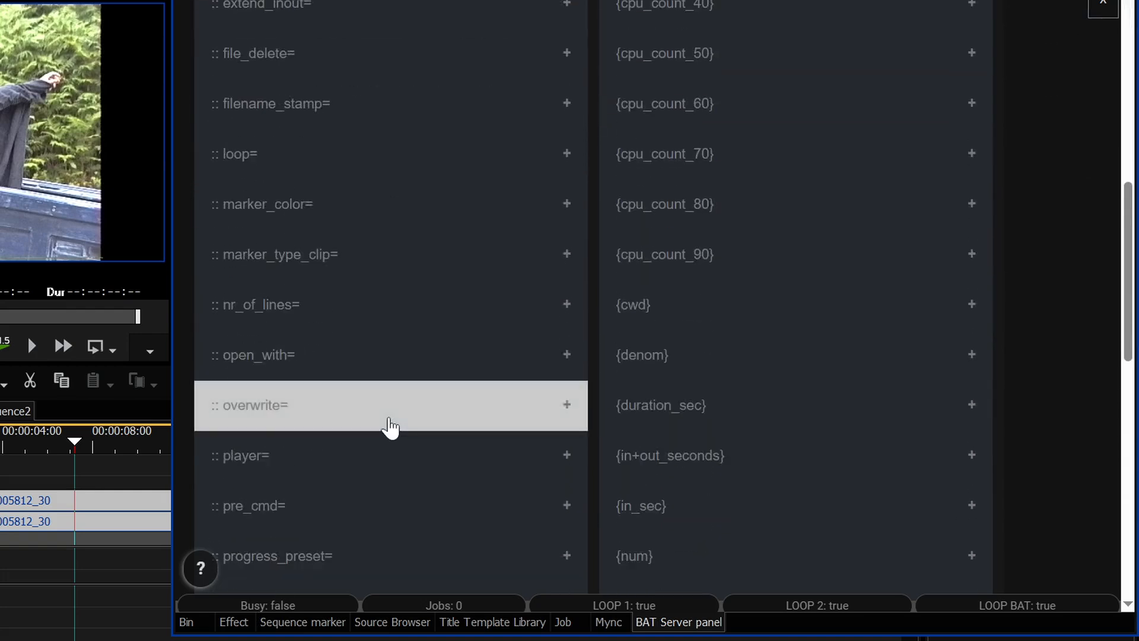
{"action": "left_click", "coordinate": [566, 409]}
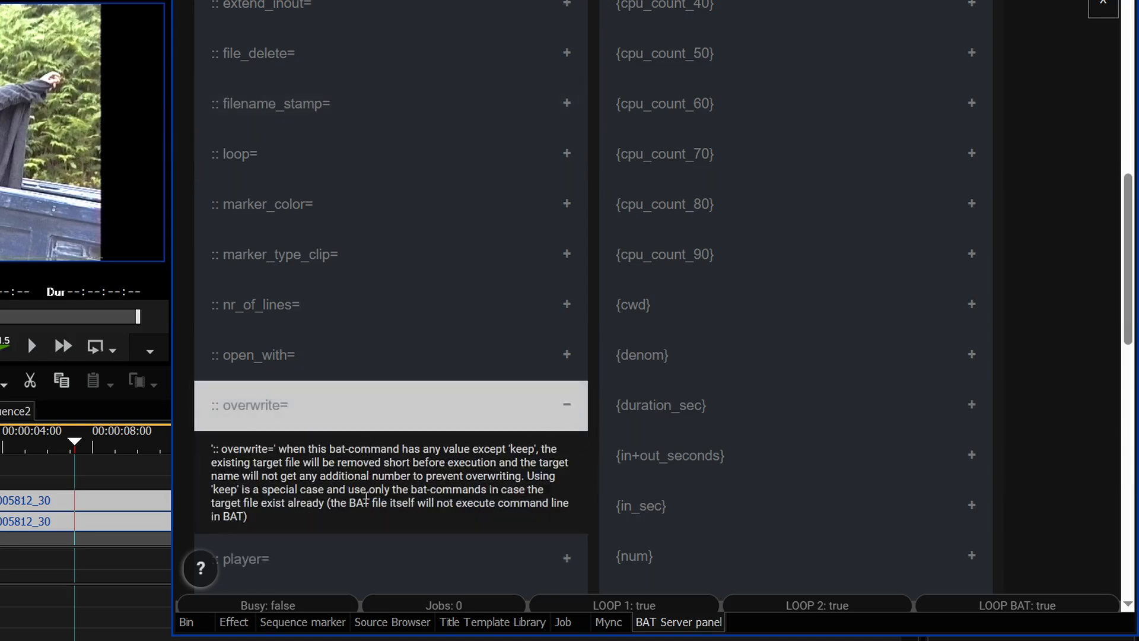
{"action": "scroll", "coordinate": [368, 469], "scroll_direction": "down", "scroll_amount": 5}
{"action": "scroll", "coordinate": [368, 470], "scroll_direction": "down", "scroll_amount": 5}
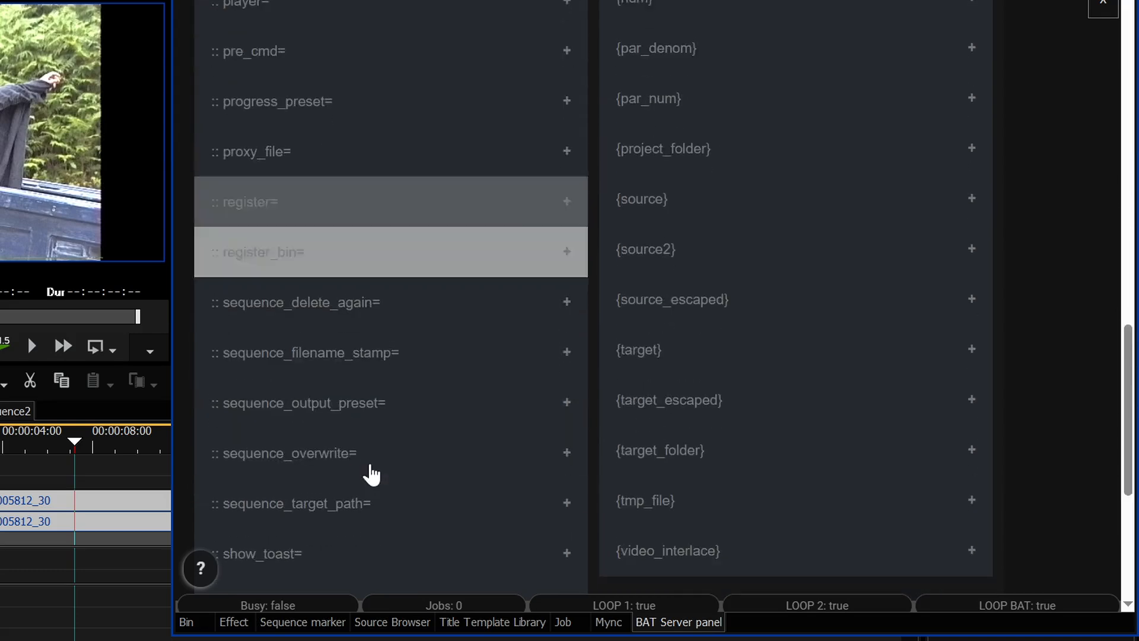
{"action": "scroll", "coordinate": [366, 386], "scroll_direction": "down", "scroll_amount": 6}
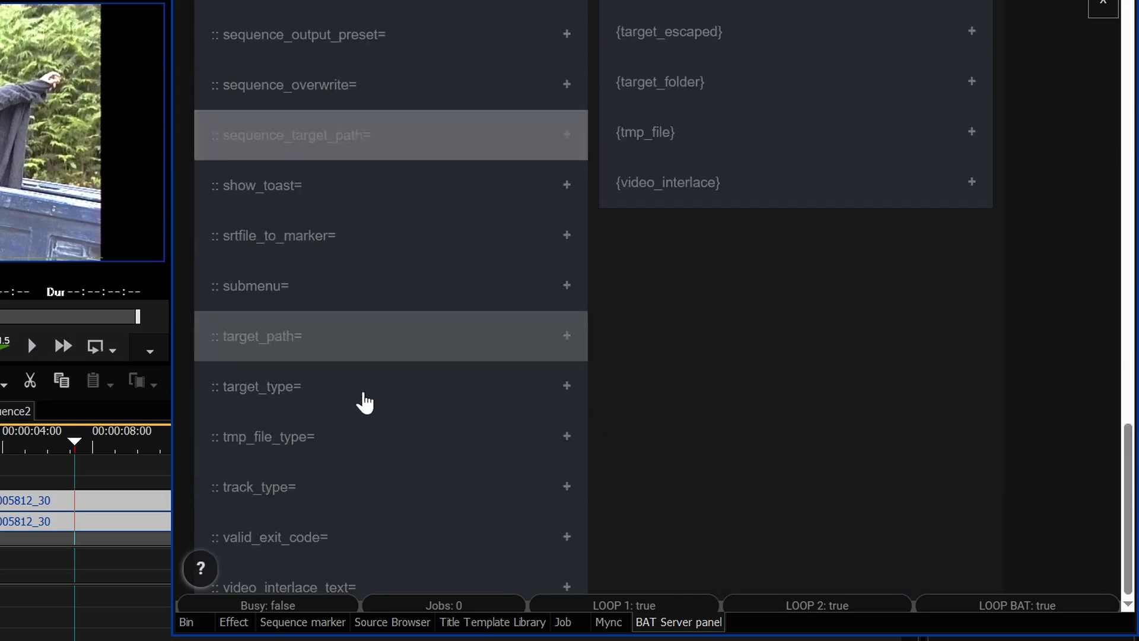
{"action": "scroll", "coordinate": [365, 415], "scroll_direction": "up", "scroll_amount": 20}
{"action": "scroll", "coordinate": [364, 420], "scroll_direction": "up", "scroll_amount": 7}
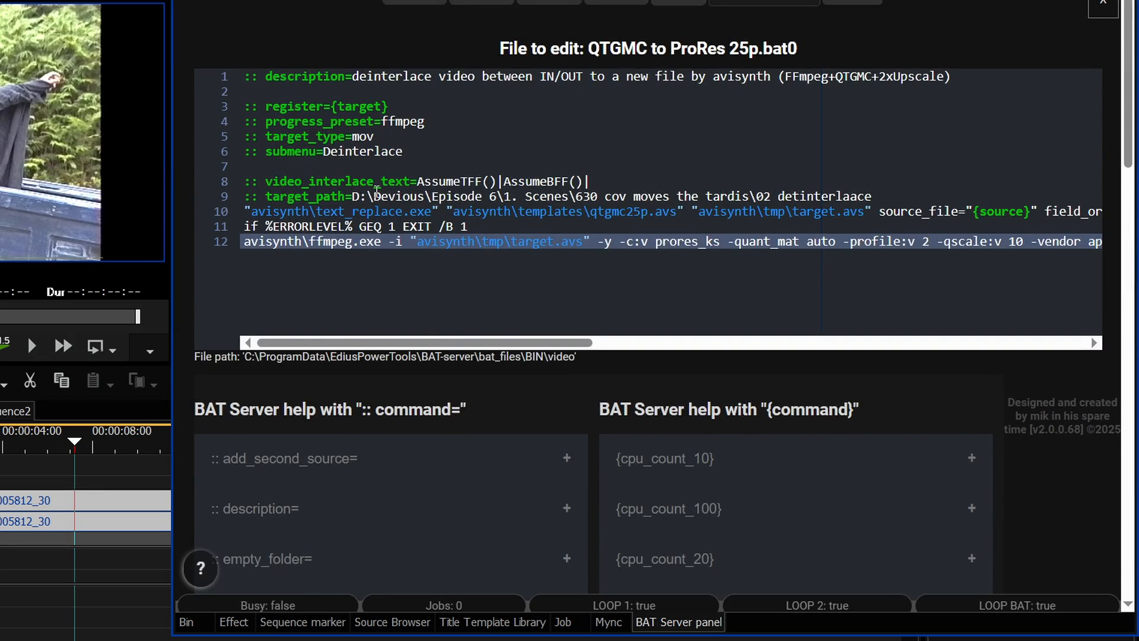
Step: Delete the target_path line from the script and consult the help explanation of the target_path= command
{"action": "left_click_drag", "start_coordinate": [884, 196], "coordinate": [254, 189]}
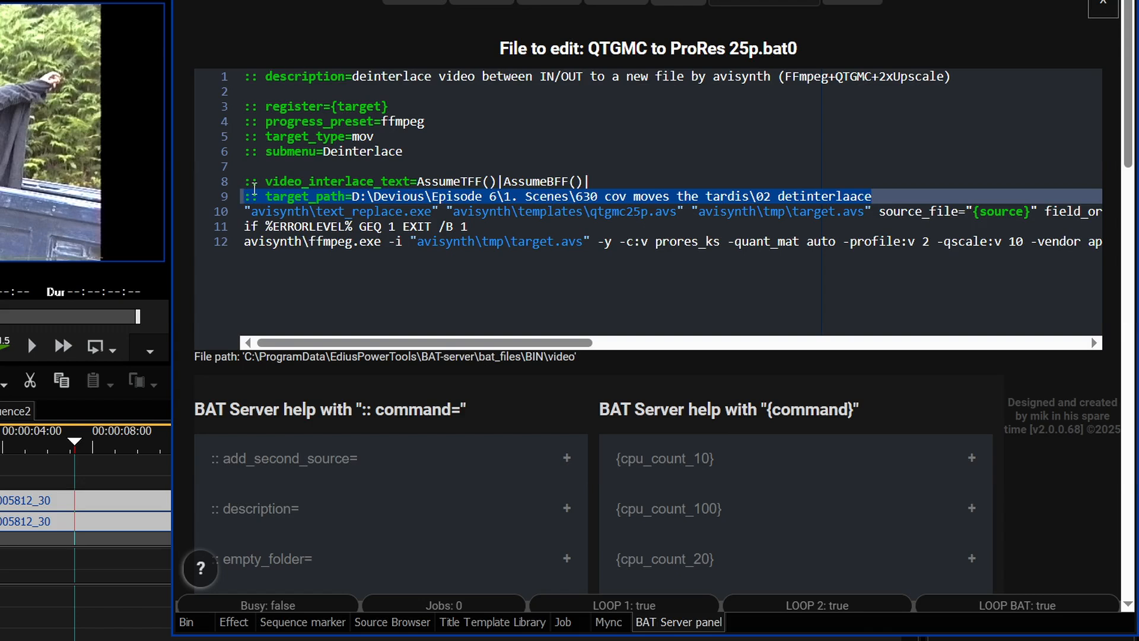
{"action": "key", "text": "BackSpace"}
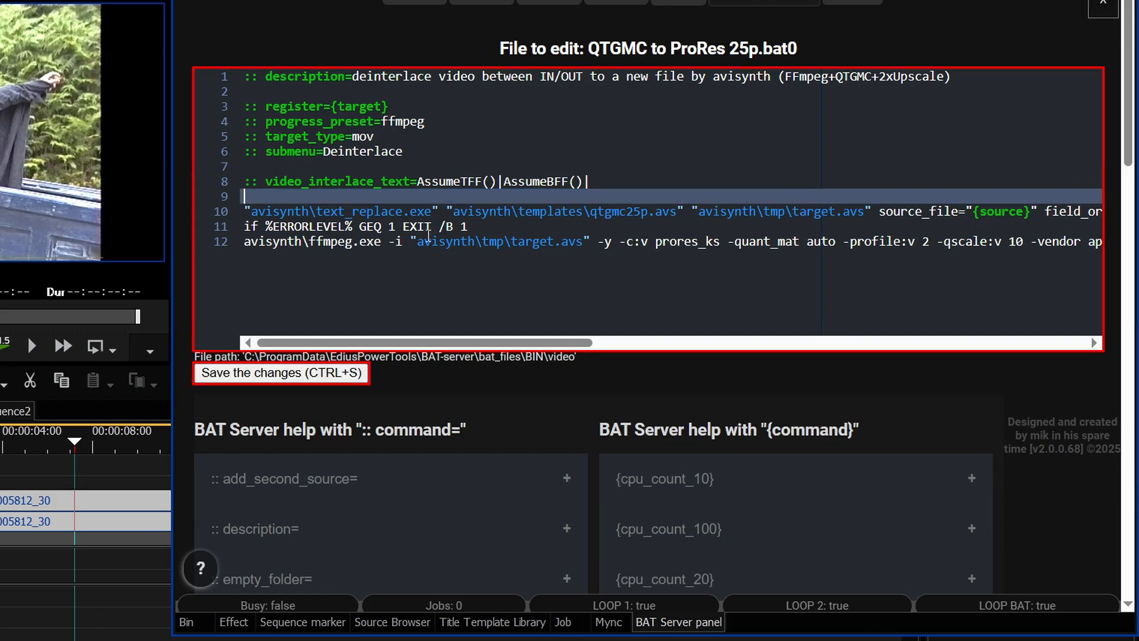
{"action": "scroll", "coordinate": [433, 260], "scroll_direction": "down", "scroll_amount": 10}
{"action": "scroll", "coordinate": [432, 261], "scroll_direction": "down", "scroll_amount": 15}
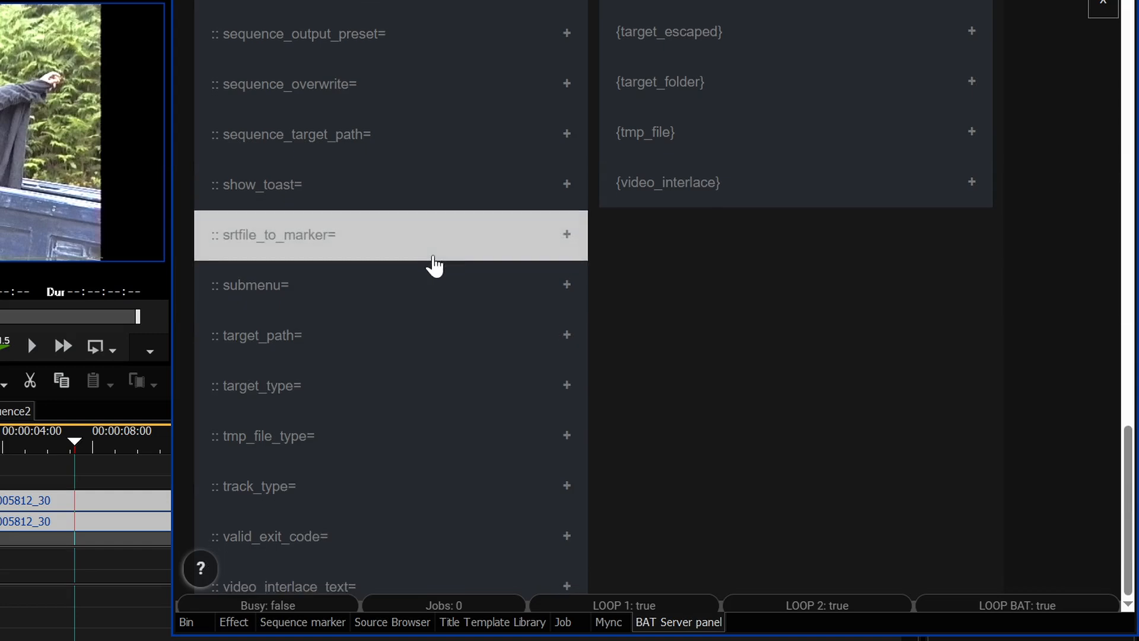
{"action": "left_click", "coordinate": [564, 336]}
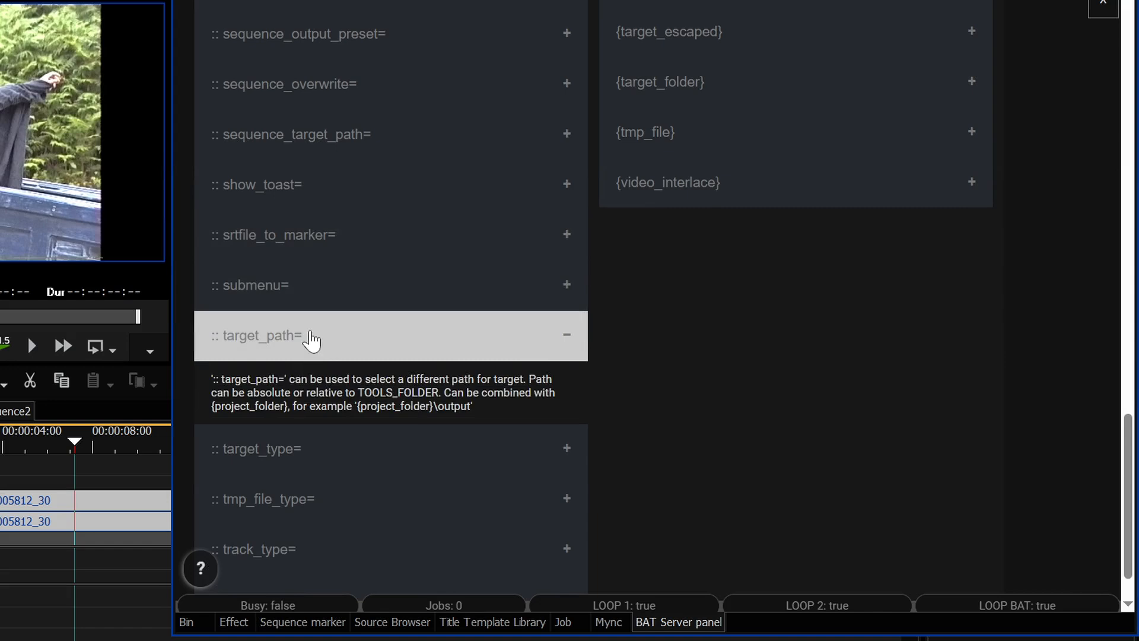
{"action": "left_click", "coordinate": [307, 338]}
{"action": "double_click", "coordinate": [216, 340]}
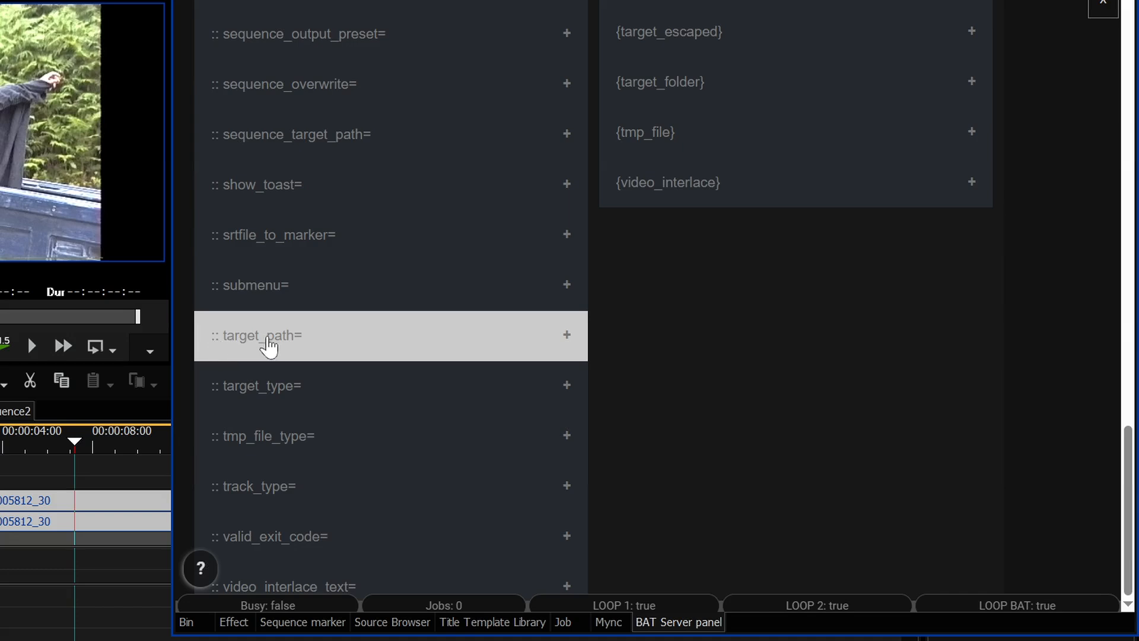
{"action": "scroll", "coordinate": [303, 330], "scroll_direction": "up", "scroll_amount": 20}
{"action": "scroll", "coordinate": [306, 329], "scroll_direction": "up", "scroll_amount": 2}
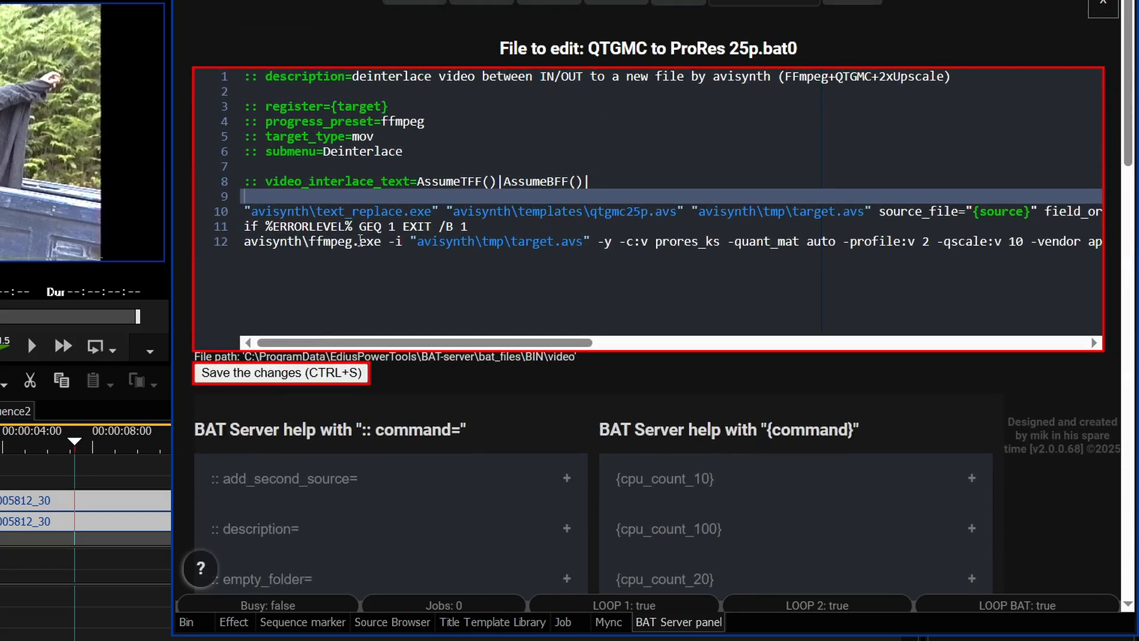
Step: Add the line ":: target_path=d:\test" on the empty line 7 above video_interlace_text
{"action": "left_click", "coordinate": [279, 168]}
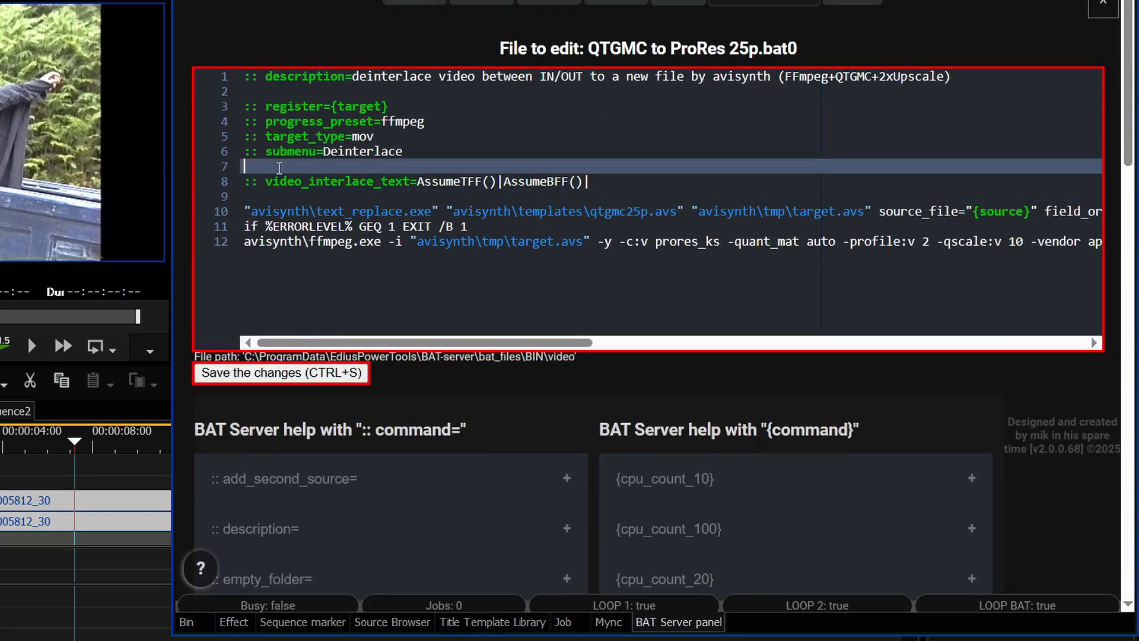
{"action": "type", "text": ":: target_path="}
{"action": "type", "text": "d:\test"}
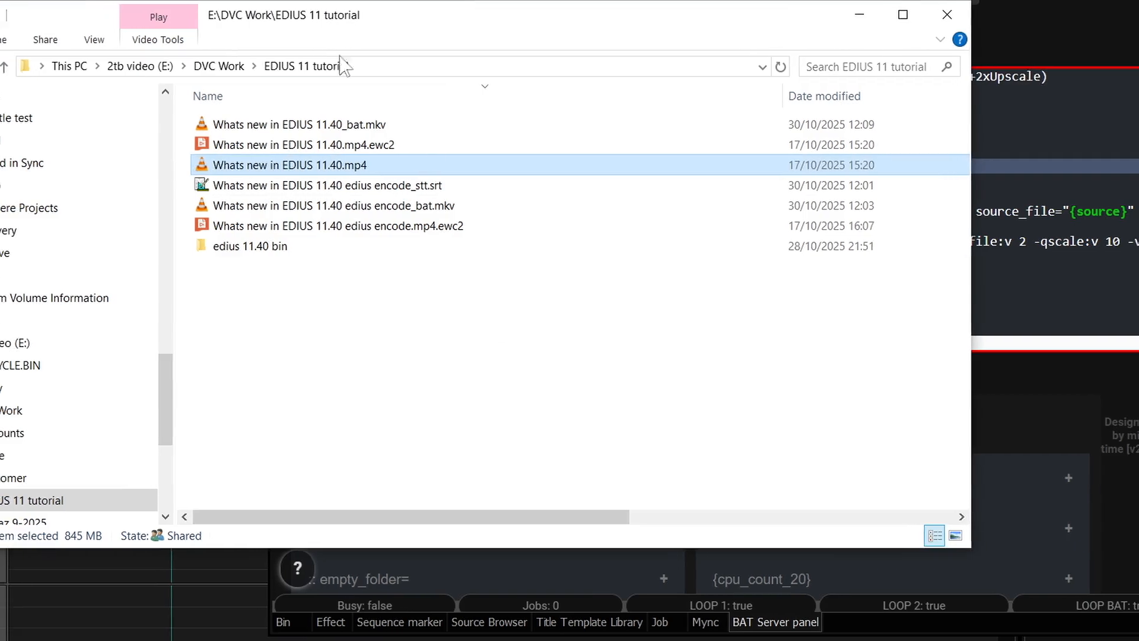
Step: Create a folder named "test" in the root of the 2tb video (E:) drive and open it
{"action": "left_click", "coordinate": [120, 66]}
{"action": "left_click", "coordinate": [332, 407]}
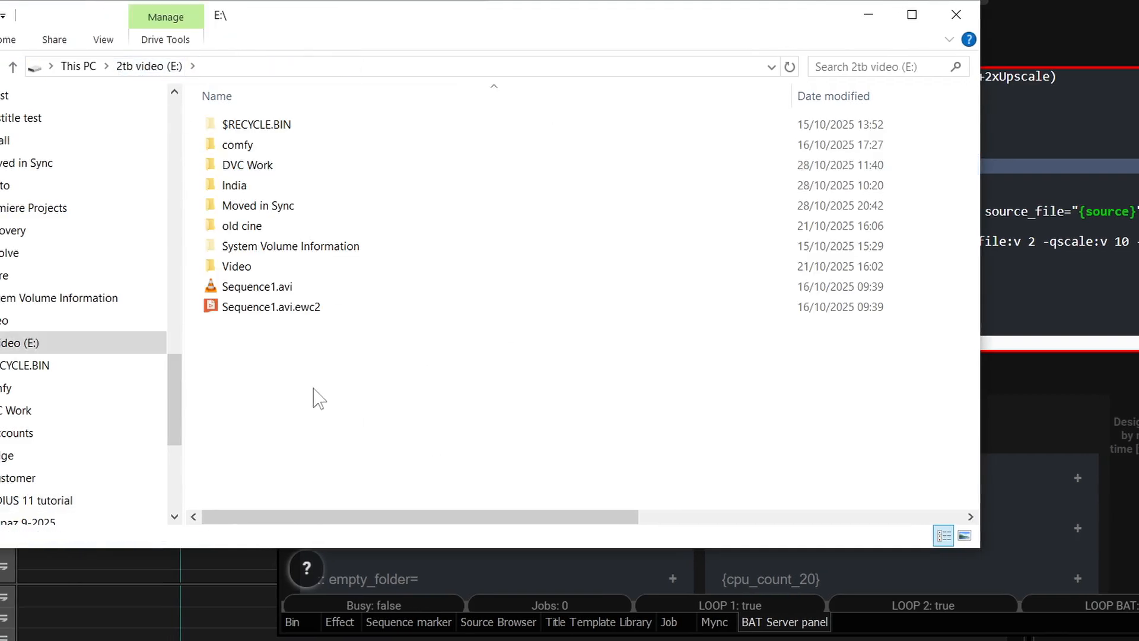
{"action": "right_click", "coordinate": [315, 389]}
{"action": "mouse_move", "coordinate": [399, 617]}
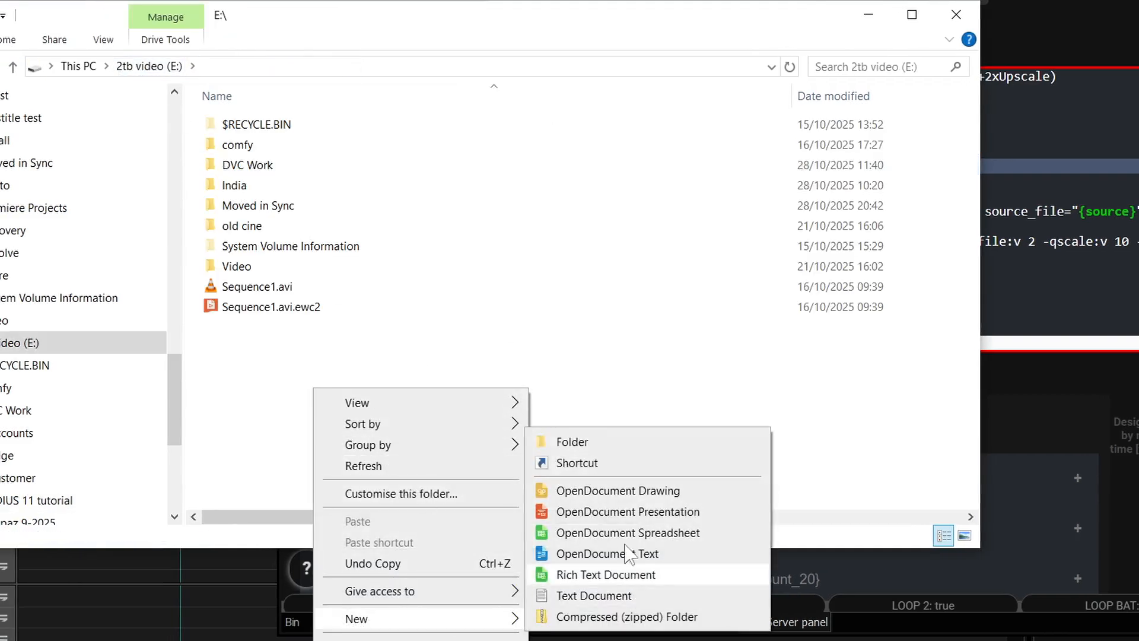
{"action": "left_click", "coordinate": [600, 442]}
{"action": "type", "text": "test"}
{"action": "key", "text": "Return"}
{"action": "double_click", "coordinate": [257, 328]}
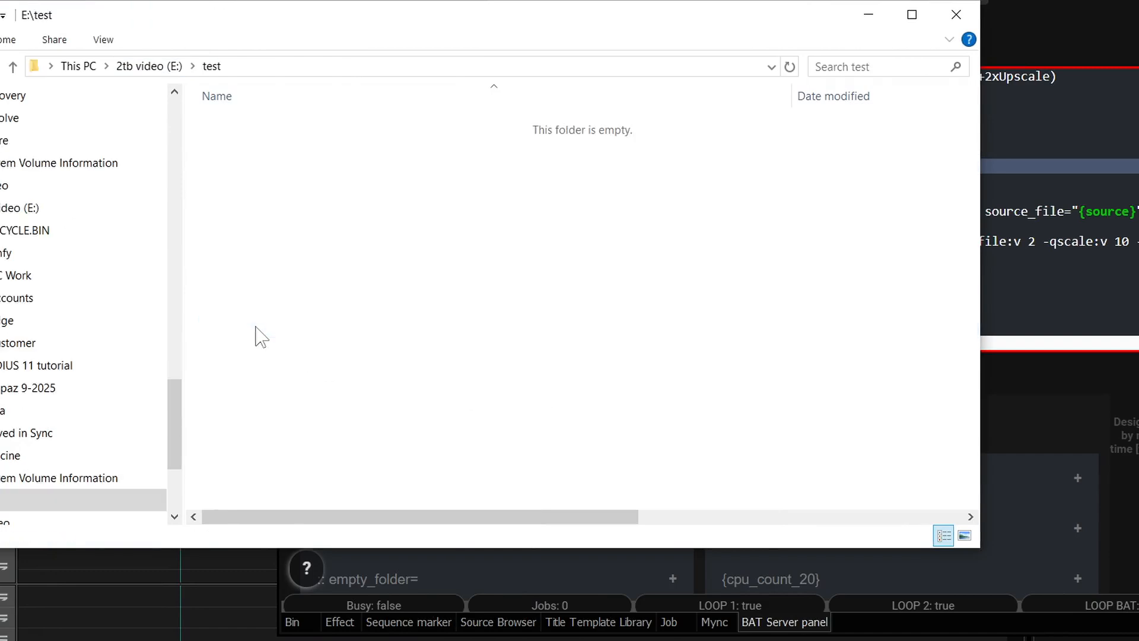
Step: Copy the new folder's path, replace the target_path value in the script with E:\test, and save the script
{"action": "left_click", "coordinate": [269, 66]}
{"action": "key", "text": "ctrl+c"}
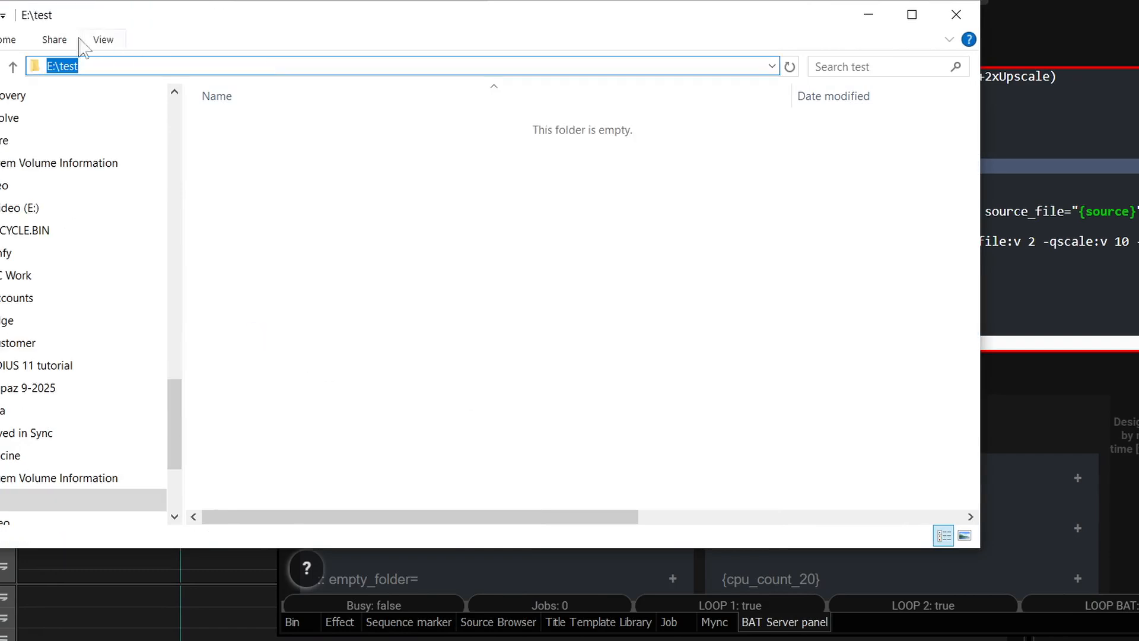
{"action": "key", "text": "alt+Tab"}
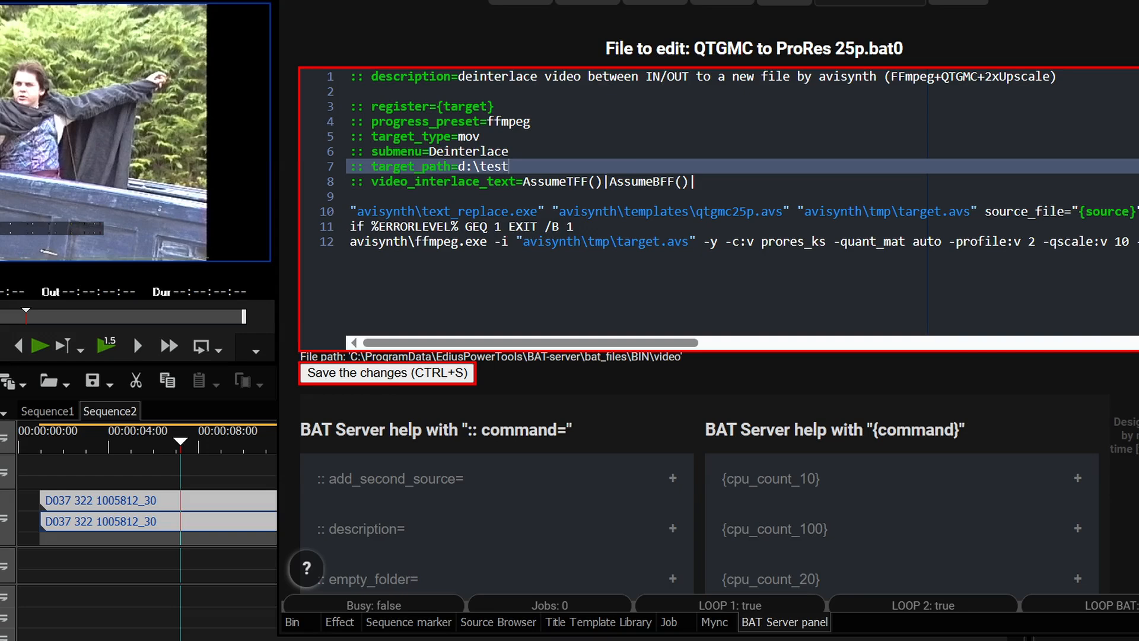
{"action": "left_click", "coordinate": [515, 169]}
{"action": "left_click_drag", "start_coordinate": [515, 167], "coordinate": [458, 167]}
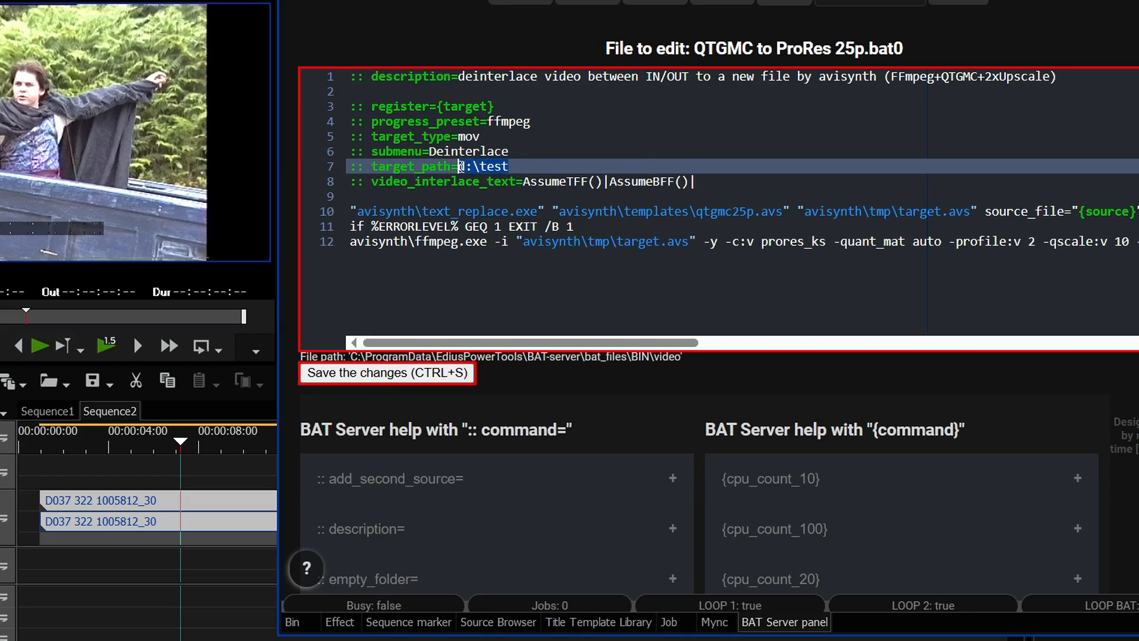
{"action": "key", "text": "ctrl+v"}
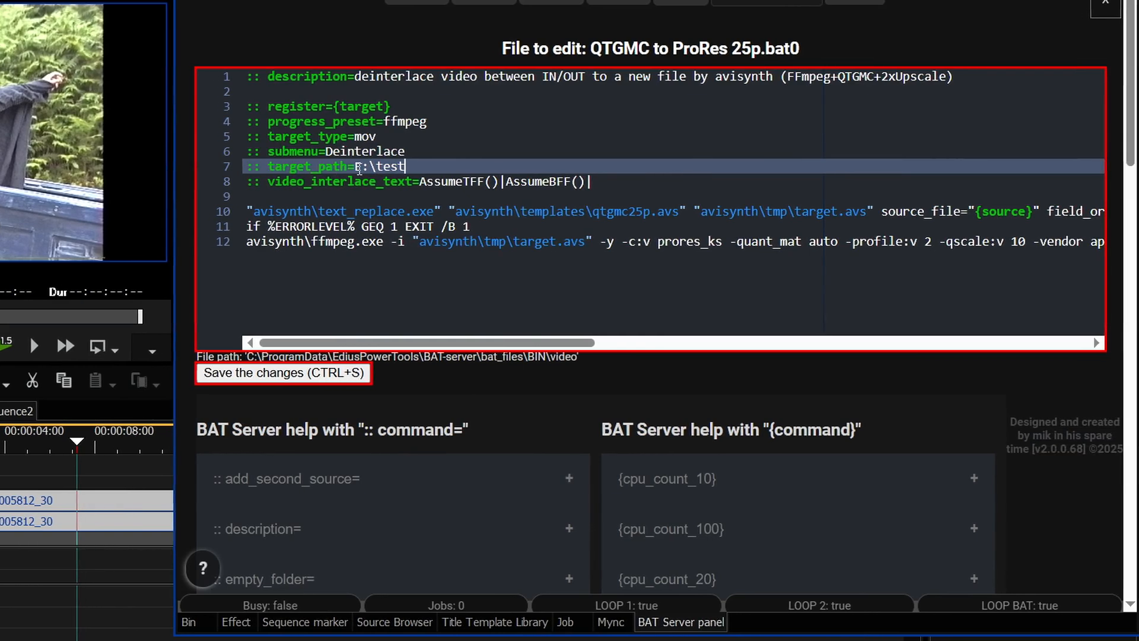
{"action": "left_click", "coordinate": [263, 375]}
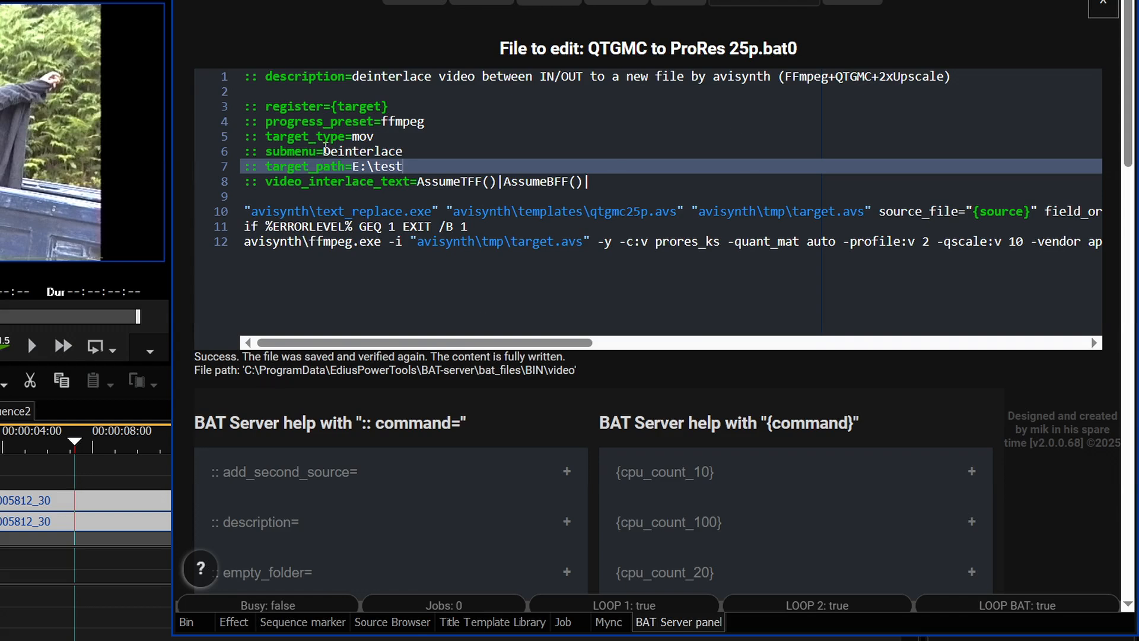
Step: Check where the QTGMC to ProRes 25p function sits in the bin clip's menu and return to the BAT Server function list
{"action": "left_click", "coordinate": [324, 152]}
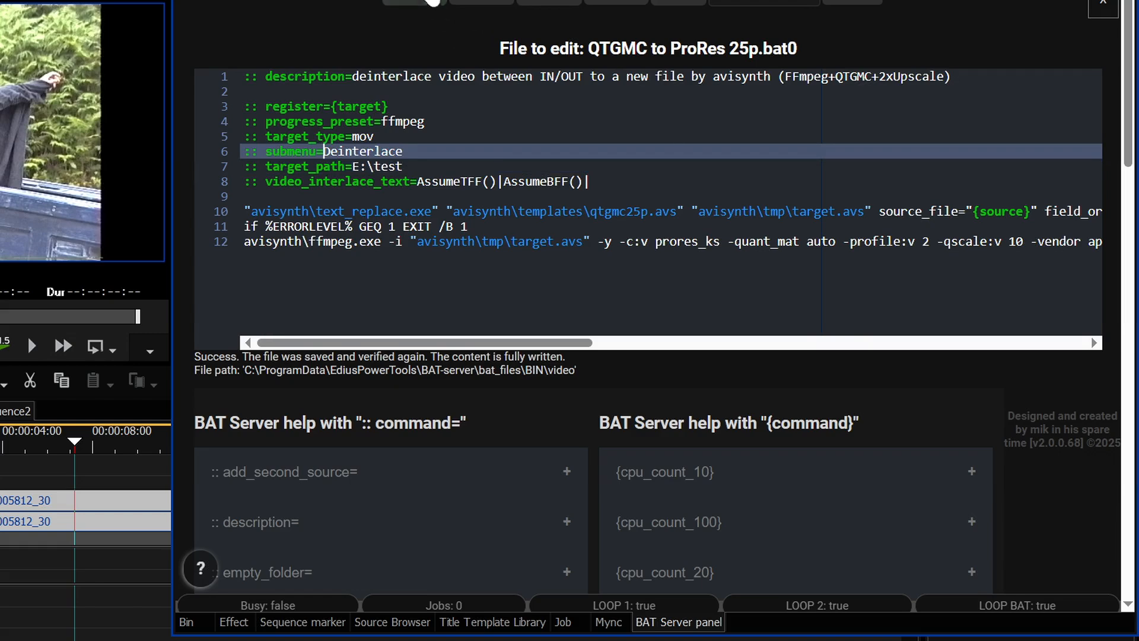
{"action": "left_click", "coordinate": [415, 3]}
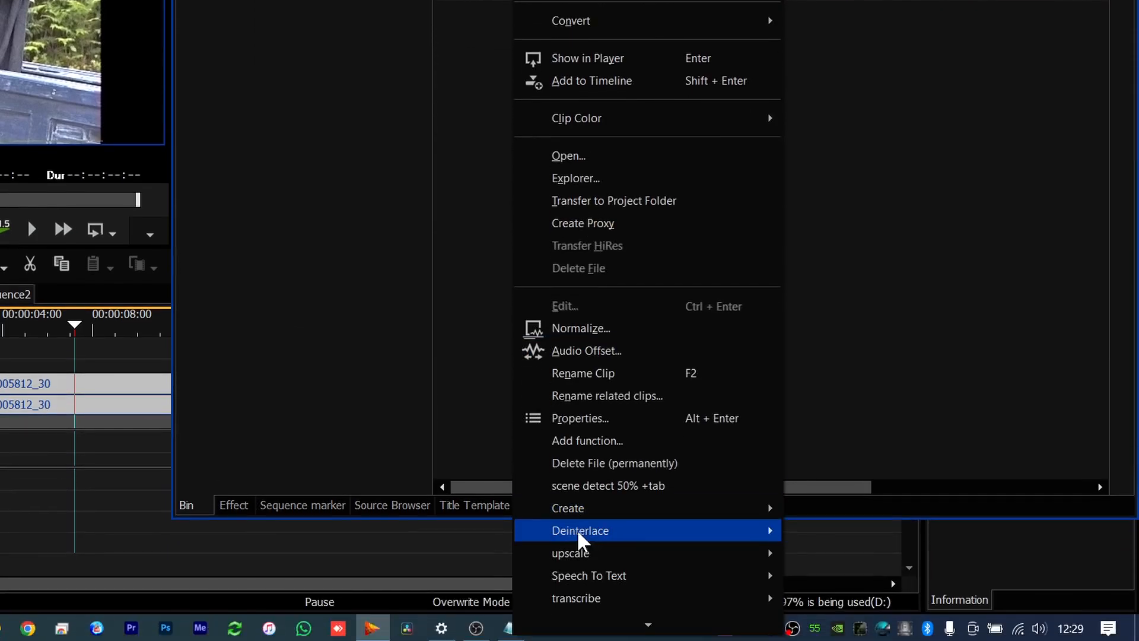
{"action": "mouse_move", "coordinate": [679, 530]}
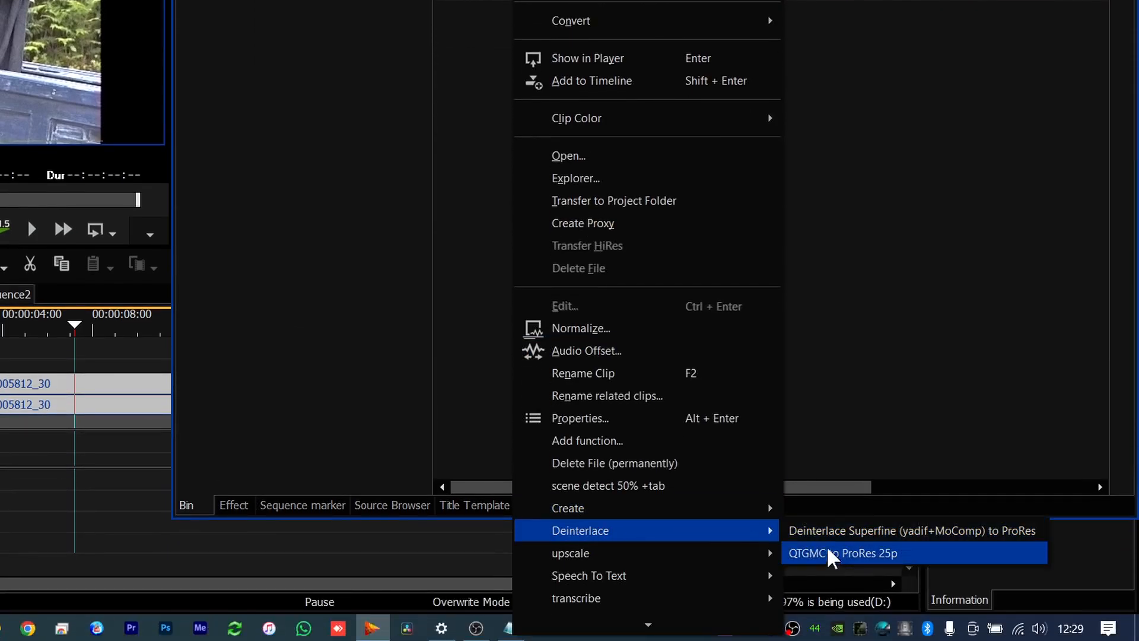
{"action": "left_click", "coordinate": [351, 333]}
{"action": "left_click", "coordinate": [679, 504]}
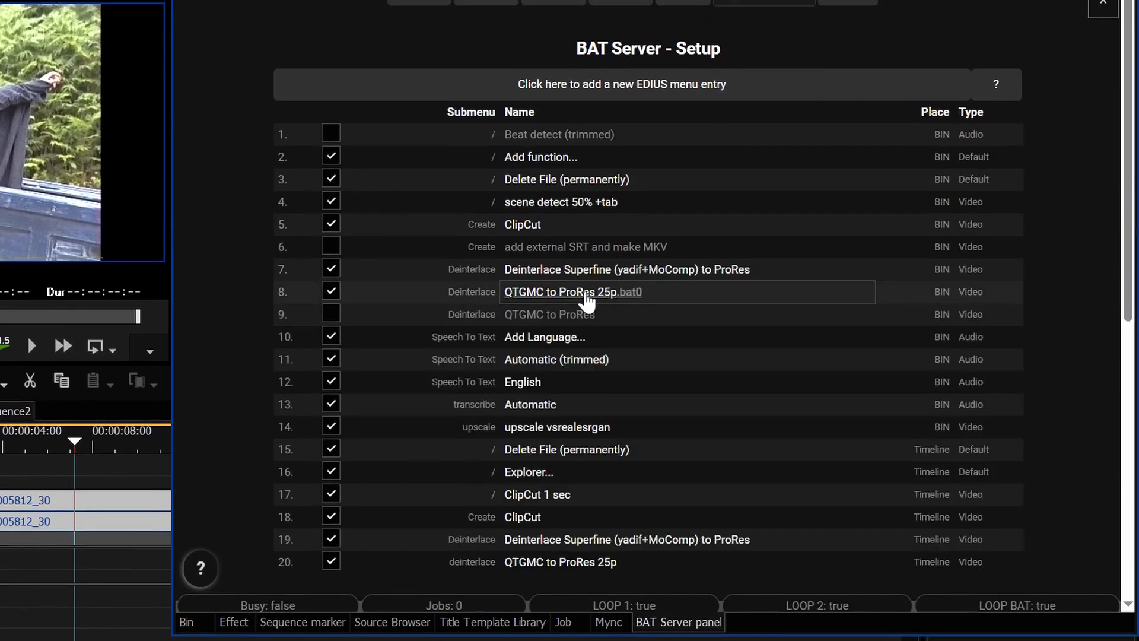
{"action": "right_click", "coordinate": [586, 260]}
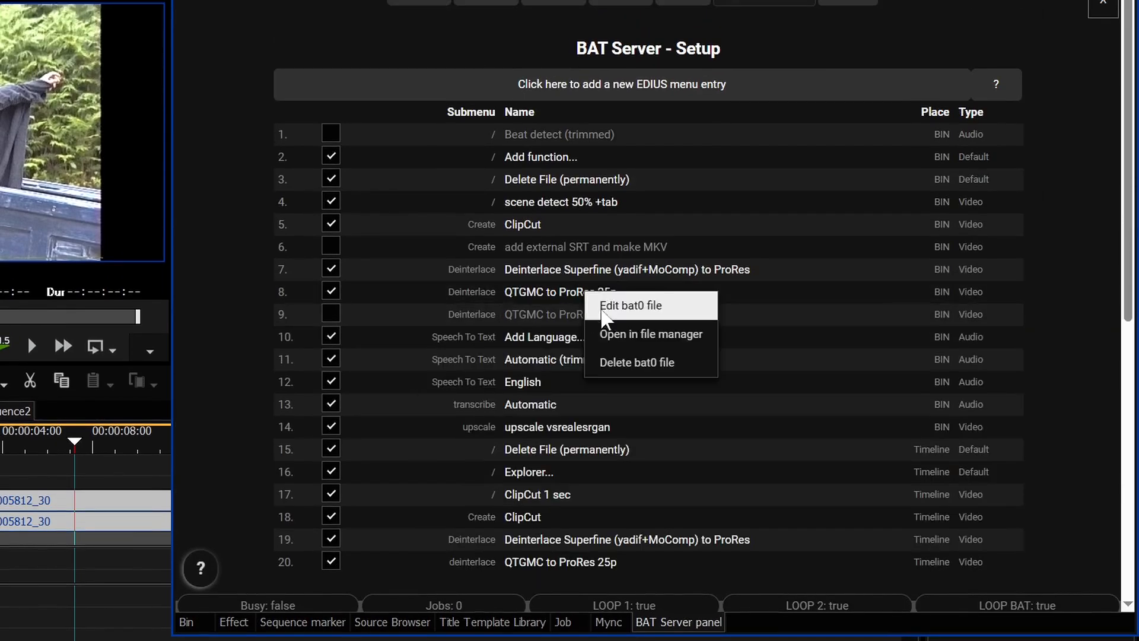
{"action": "left_click", "coordinate": [630, 306]}
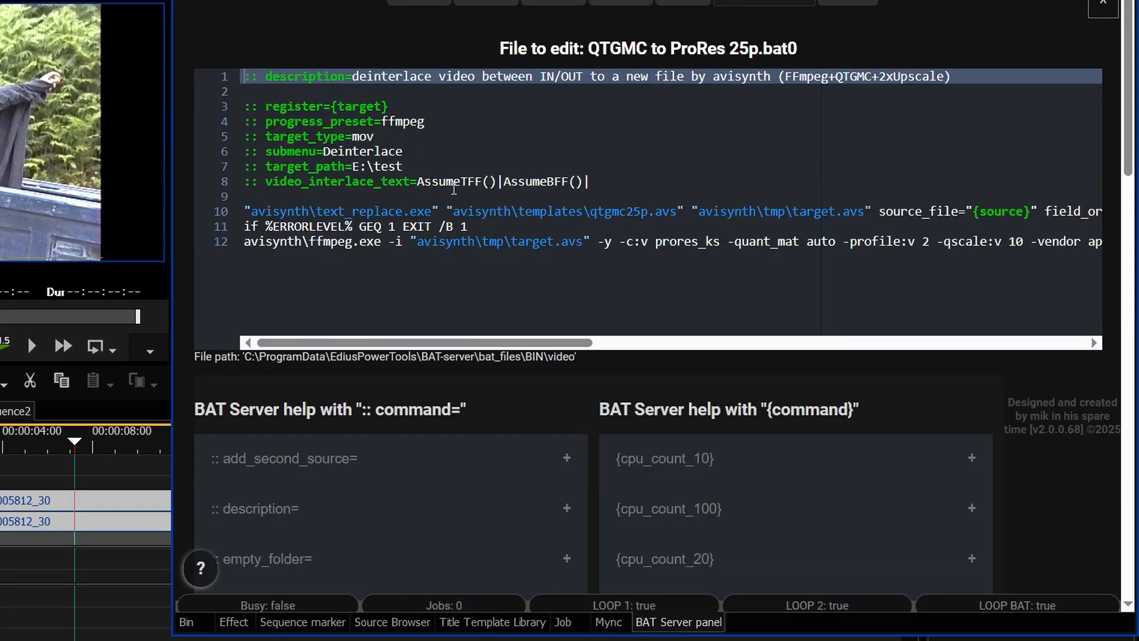
{"action": "left_click_drag", "start_coordinate": [406, 153], "coordinate": [330, 153]}
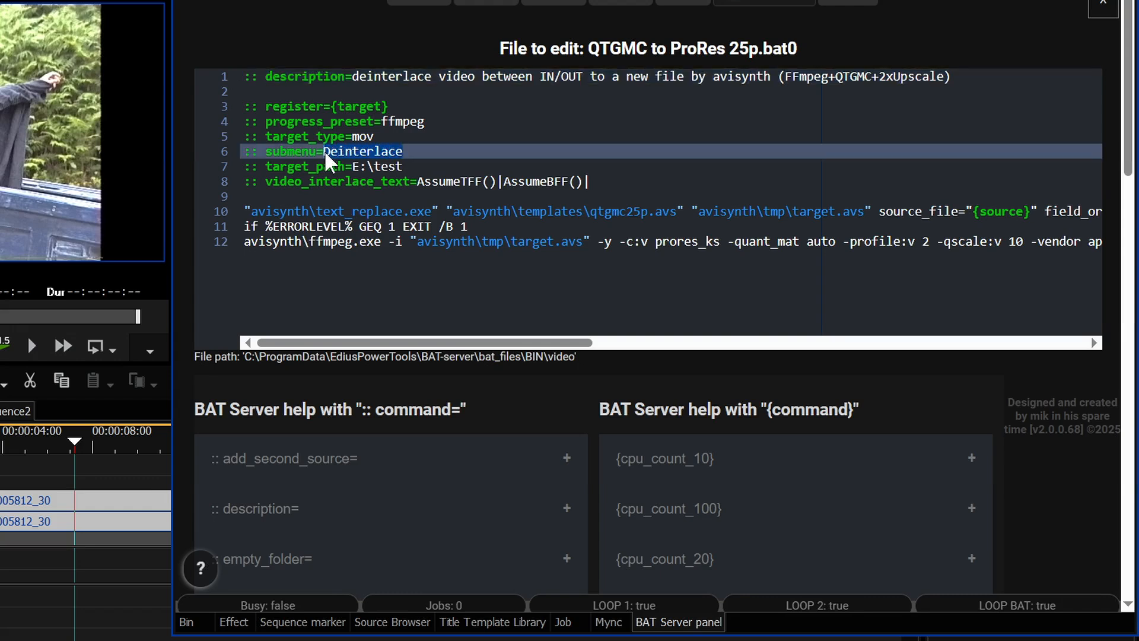
{"action": "type", "text": "DV Stuff"}
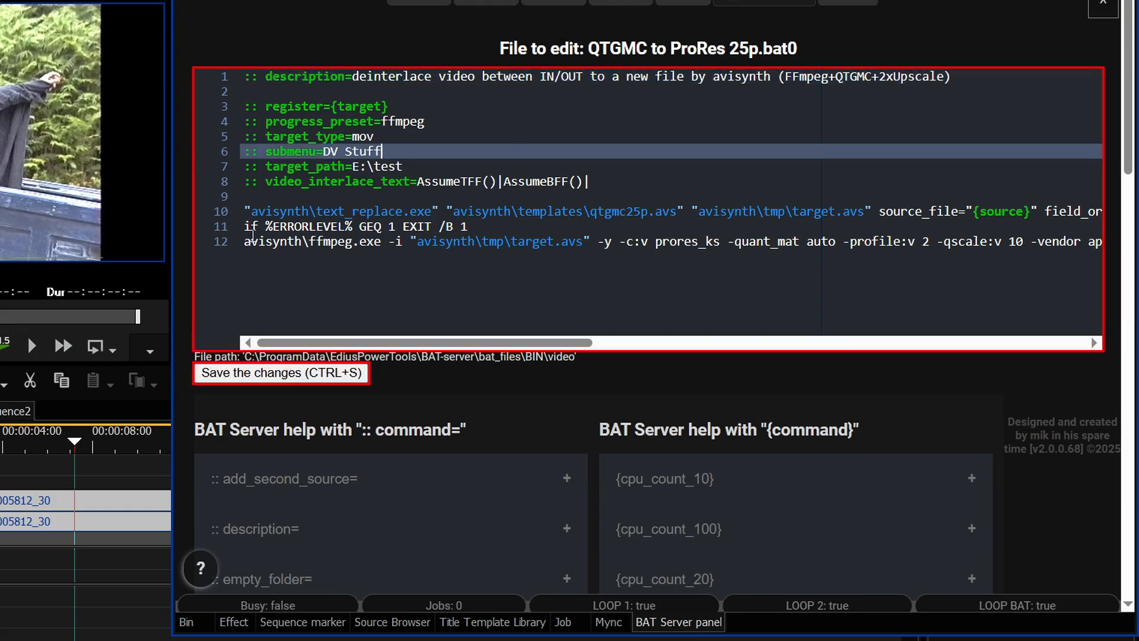
{"action": "left_click", "coordinate": [287, 375]}
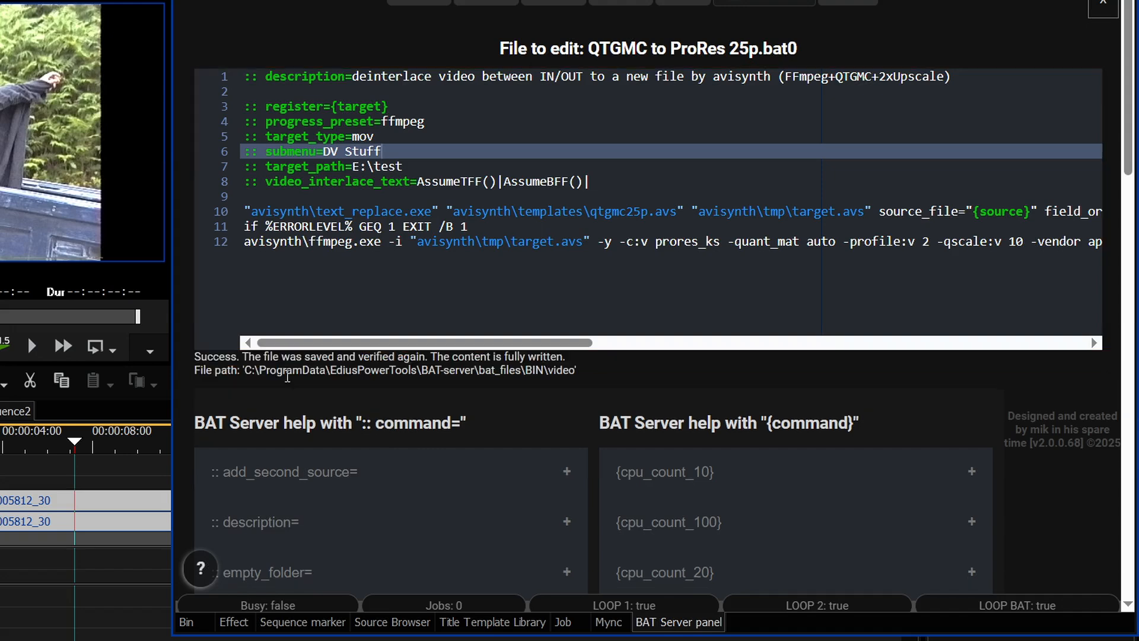
{"action": "left_click", "coordinate": [186, 621]}
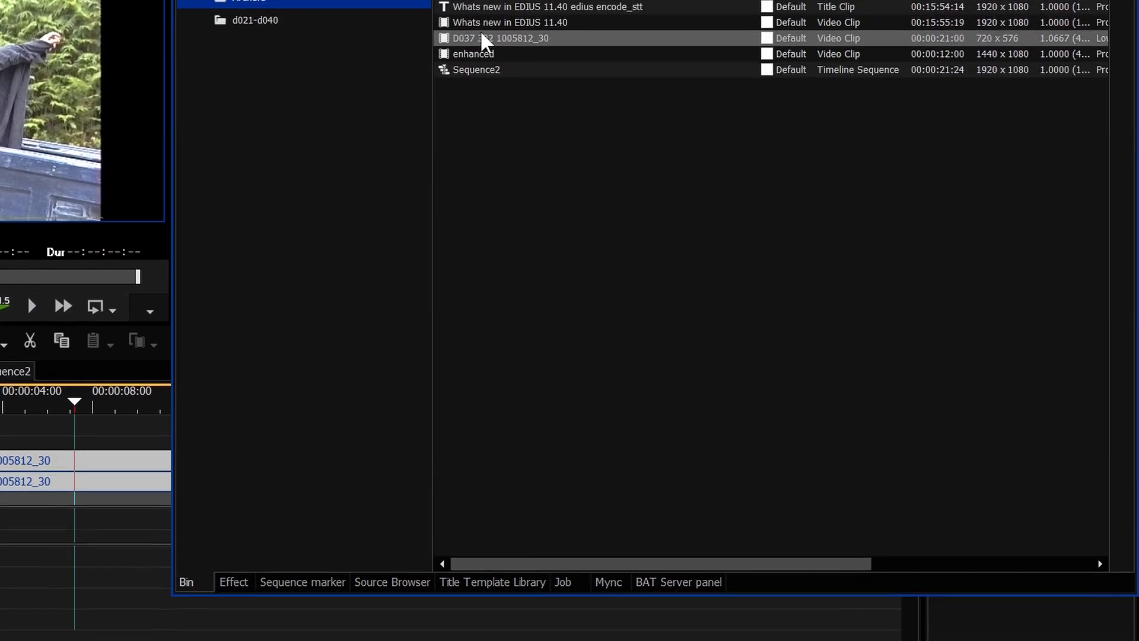
{"action": "right_click", "coordinate": [481, 42]}
{"action": "mouse_move", "coordinate": [571, 607]}
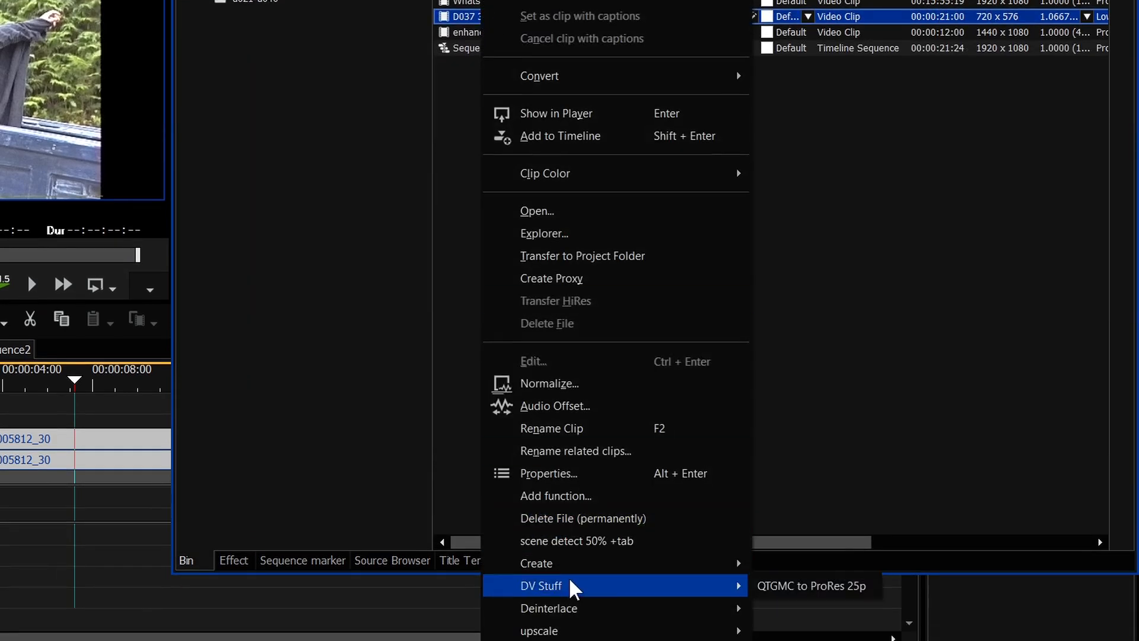
Step: Set the script's submenu back to "Deinterlace", save it, and check the clip's menu in the bin
{"action": "left_click_drag", "start_coordinate": [381, 90], "coordinate": [331, 90]}
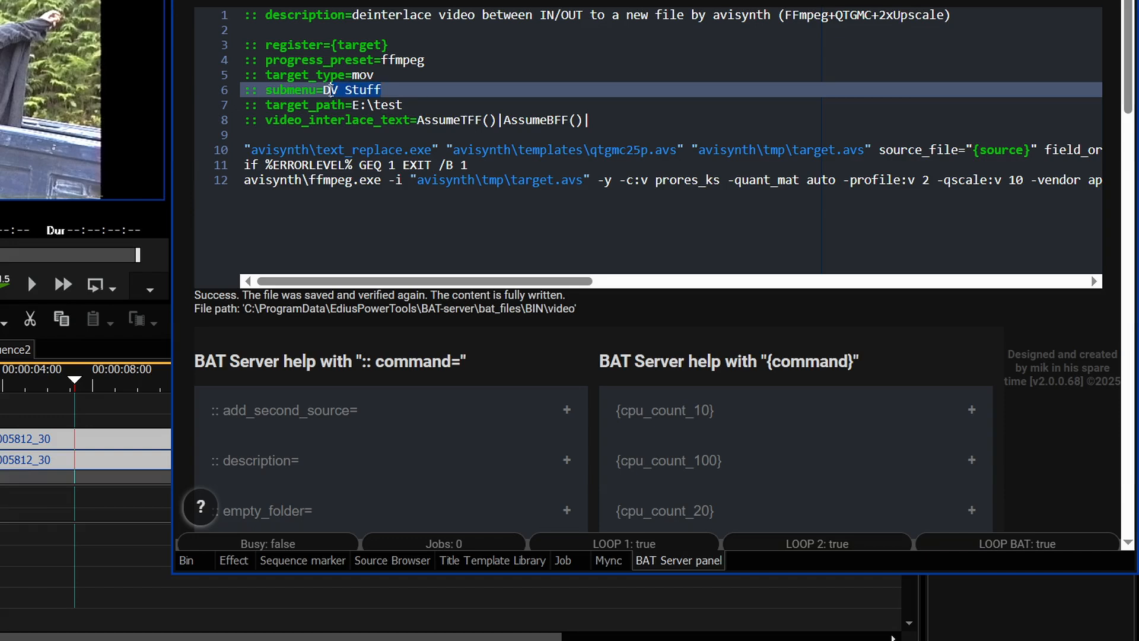
{"action": "type", "text": "Deinterlace"}
{"action": "left_click", "coordinate": [289, 329]}
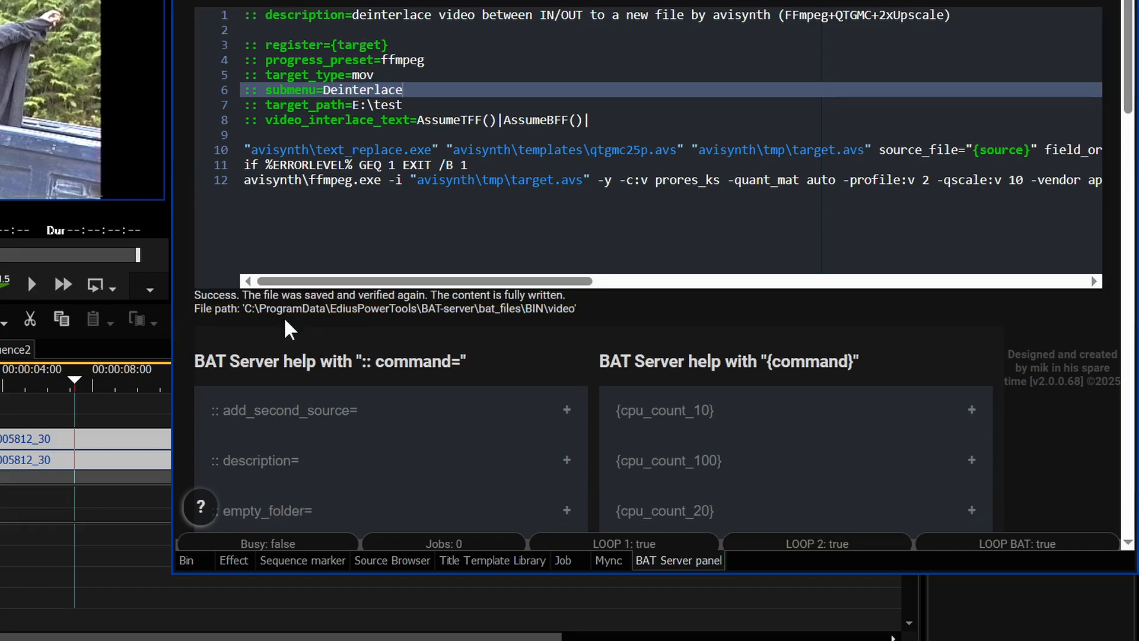
{"action": "left_click", "coordinate": [188, 561]}
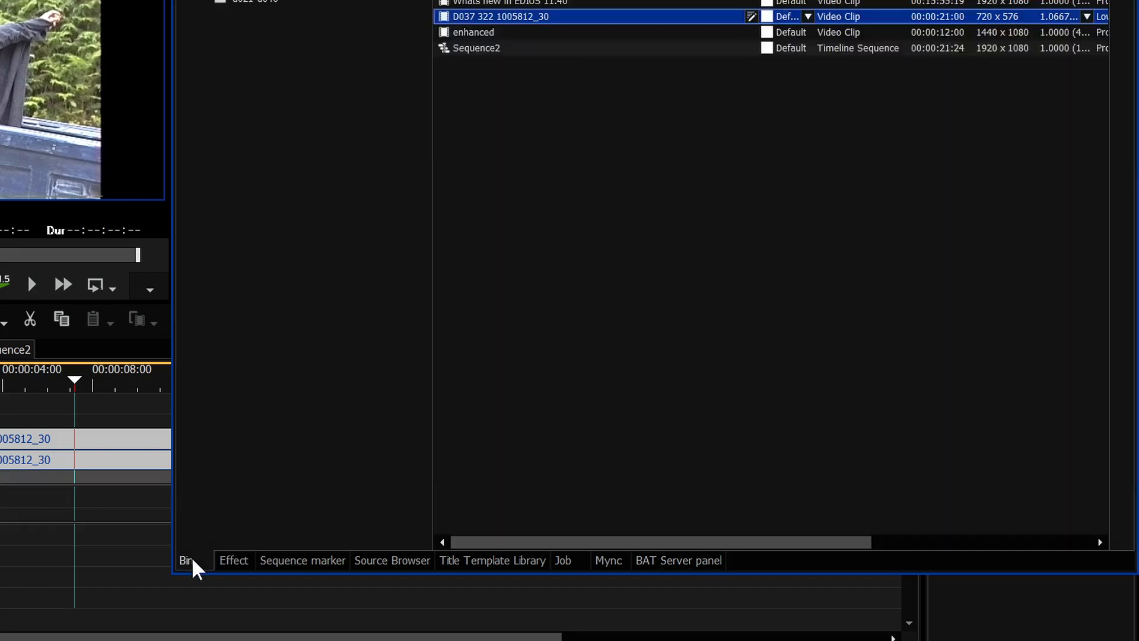
{"action": "right_click", "coordinate": [515, 19]}
{"action": "mouse_move", "coordinate": [646, 587]}
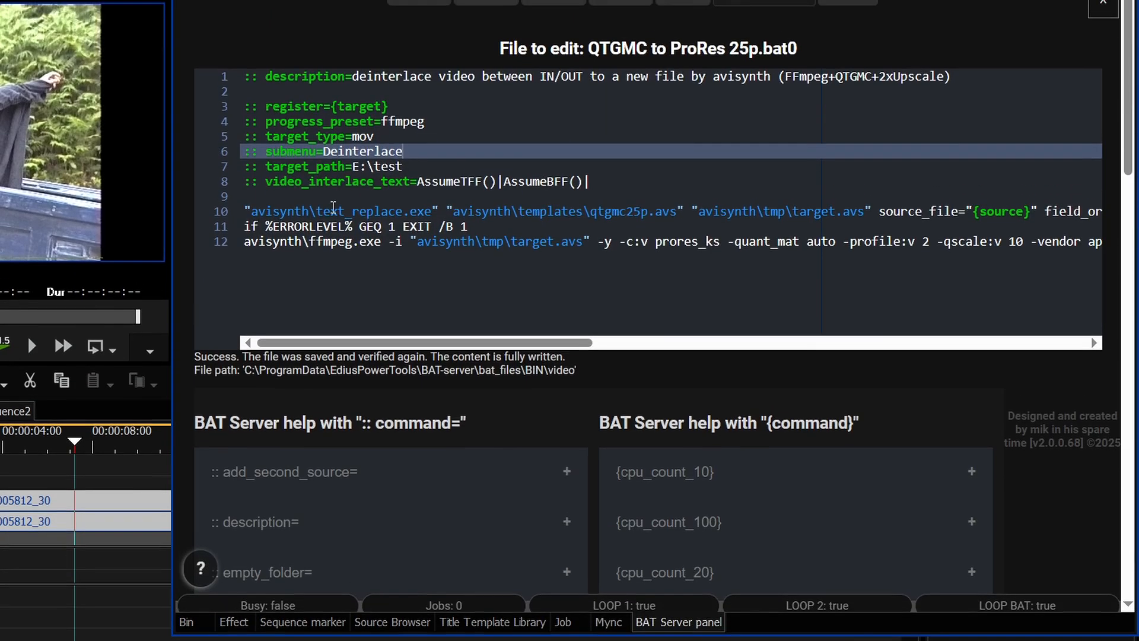
Step: Return to the function list and show the BIN function "QTGMC to ProRes 25p" file in the file manager
{"action": "left_click", "coordinate": [769, 214]}
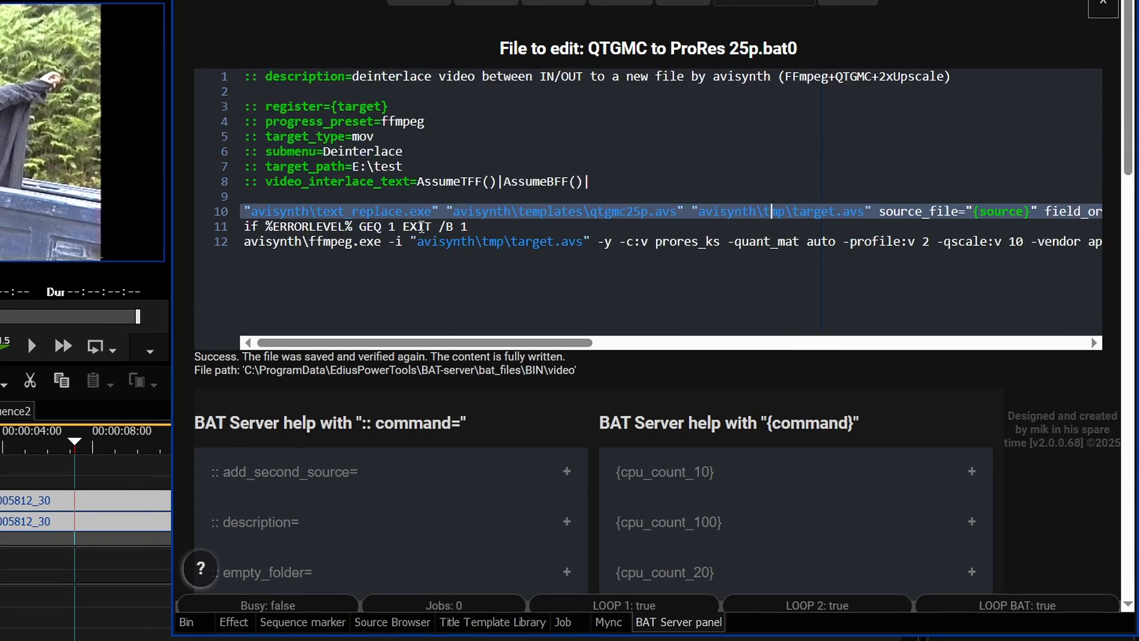
{"action": "left_click", "coordinate": [433, 137]}
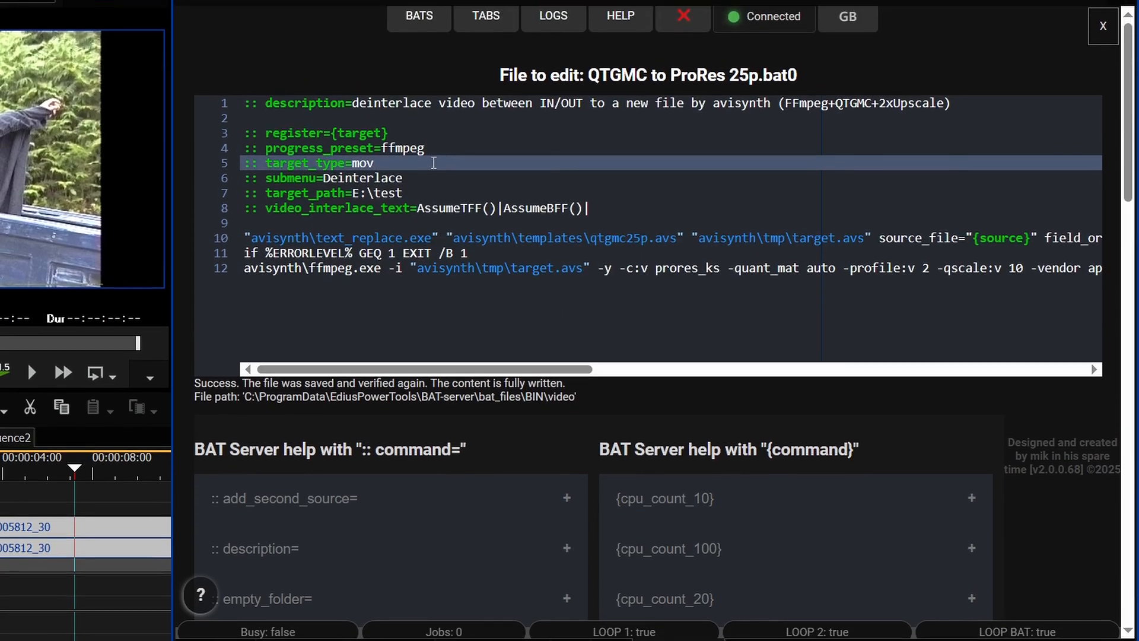
{"action": "left_click", "coordinate": [427, 32]}
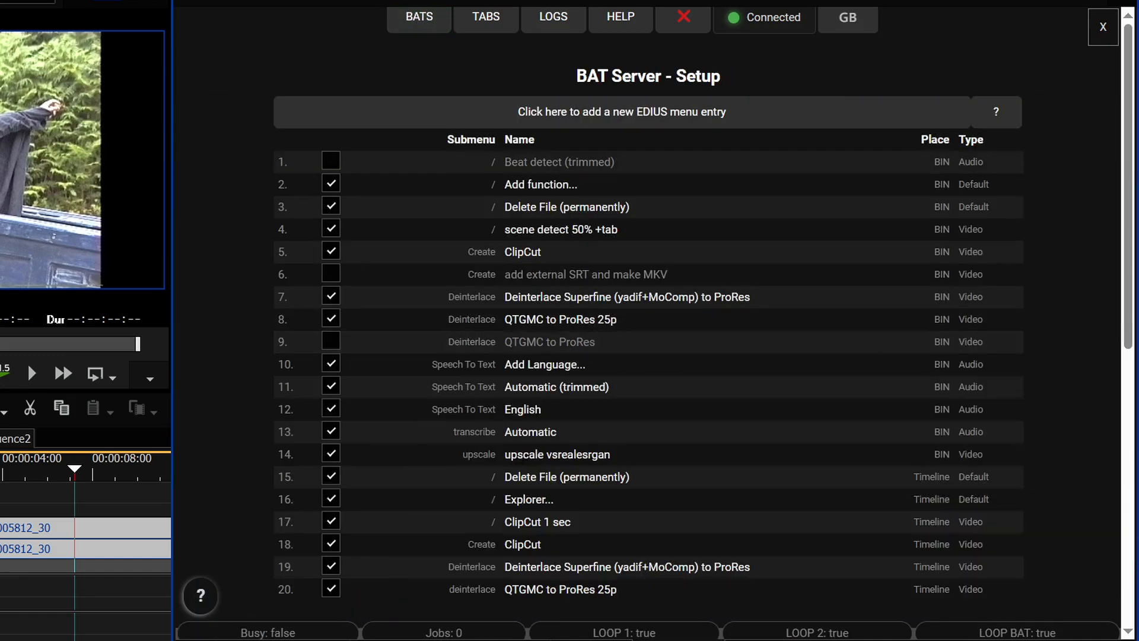
{"action": "right_click", "coordinate": [471, 321]}
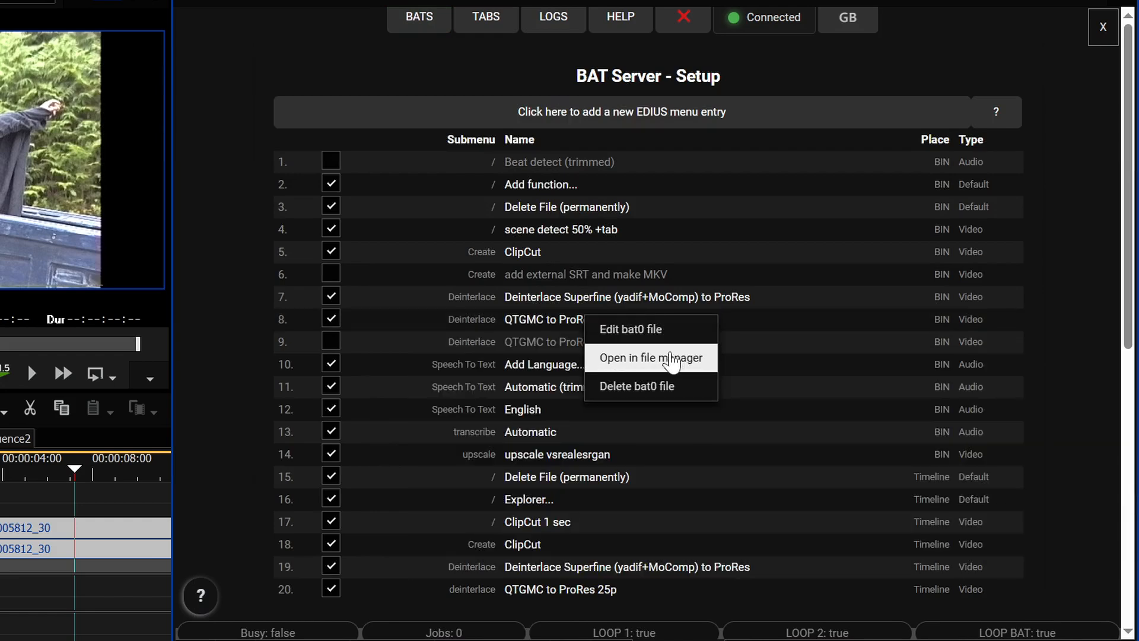
{"action": "left_click", "coordinate": [686, 359]}
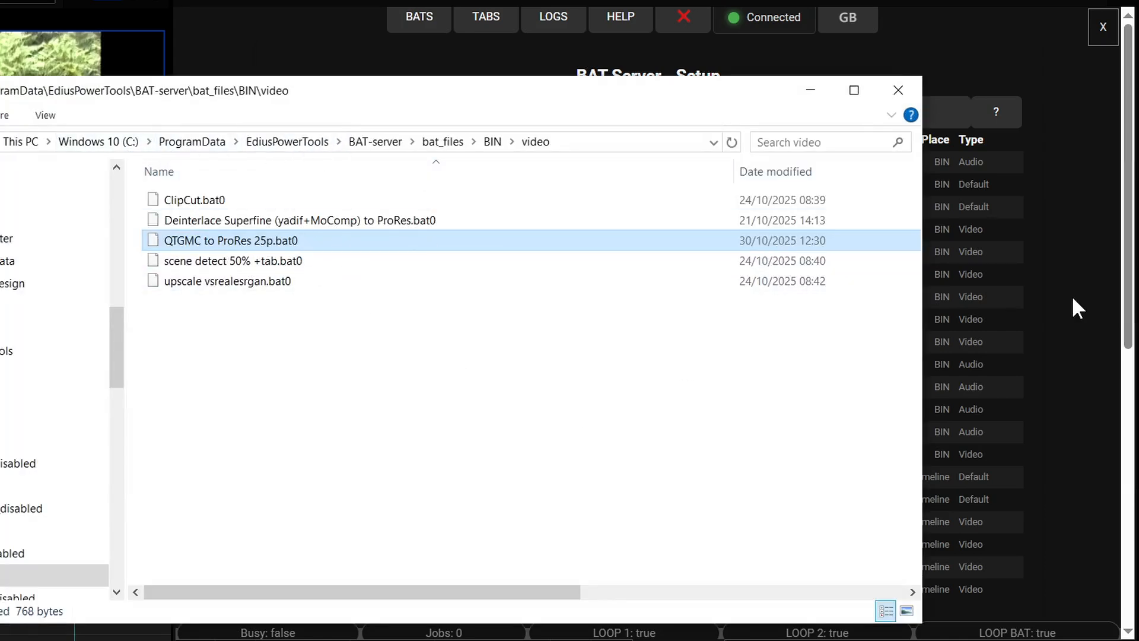
{"action": "left_click", "coordinate": [1008, 302]}
Step: Delete the bat0 files of the BIN function "QTGMC to ProRes 25p" and the disabled "QTGMC to ProRes"
{"action": "right_click", "coordinate": [576, 320]}
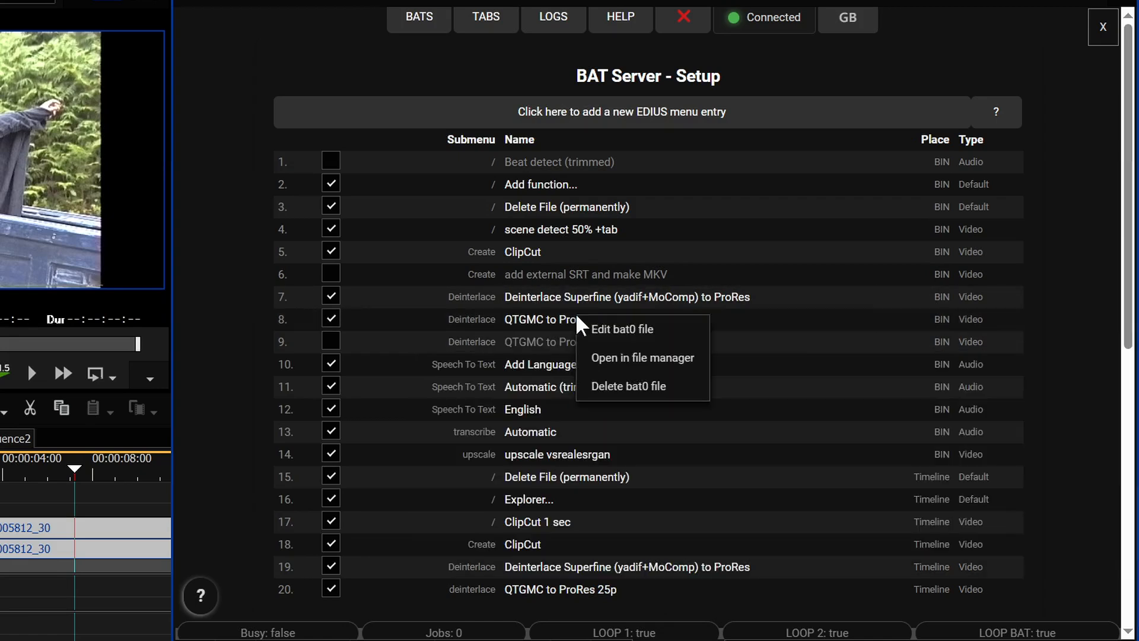
{"action": "left_click", "coordinate": [631, 395]}
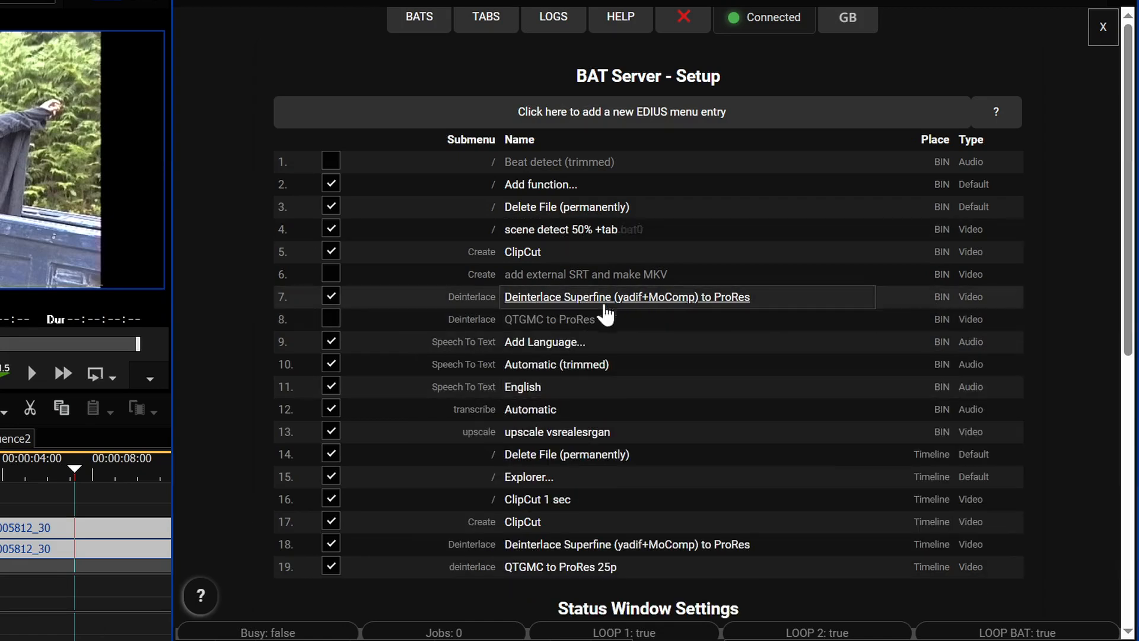
{"action": "mouse_move", "coordinate": [565, 328]}
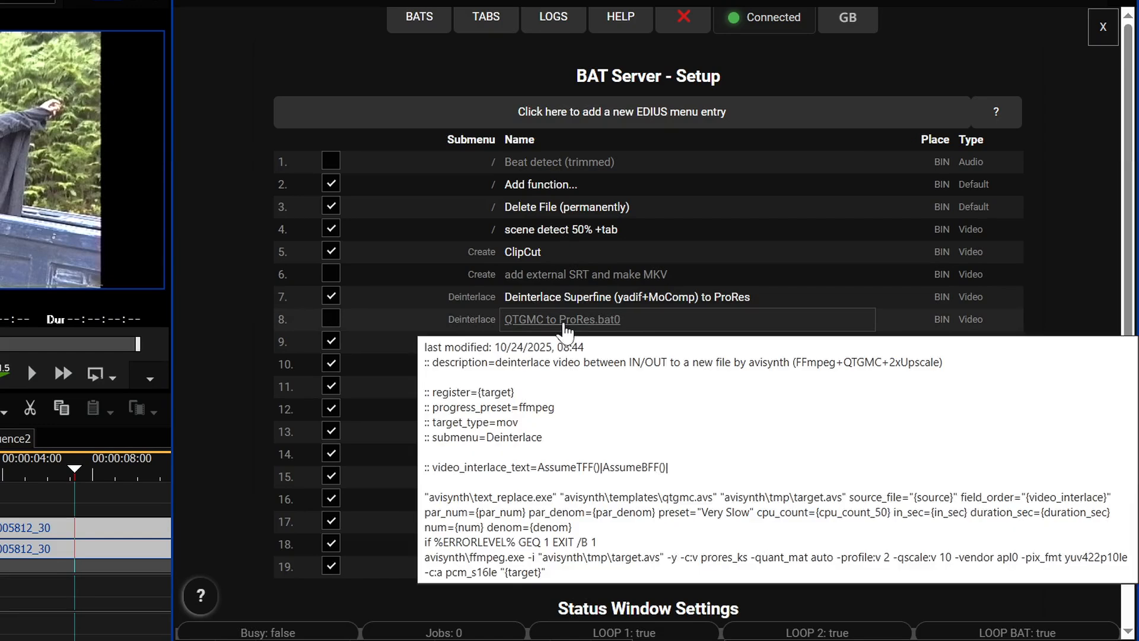
Step: View the BIN function "Deinterlace Superfine (yadif+MoComp) to ProRes" in the file manager and close that window
{"action": "right_click", "coordinate": [614, 295]}
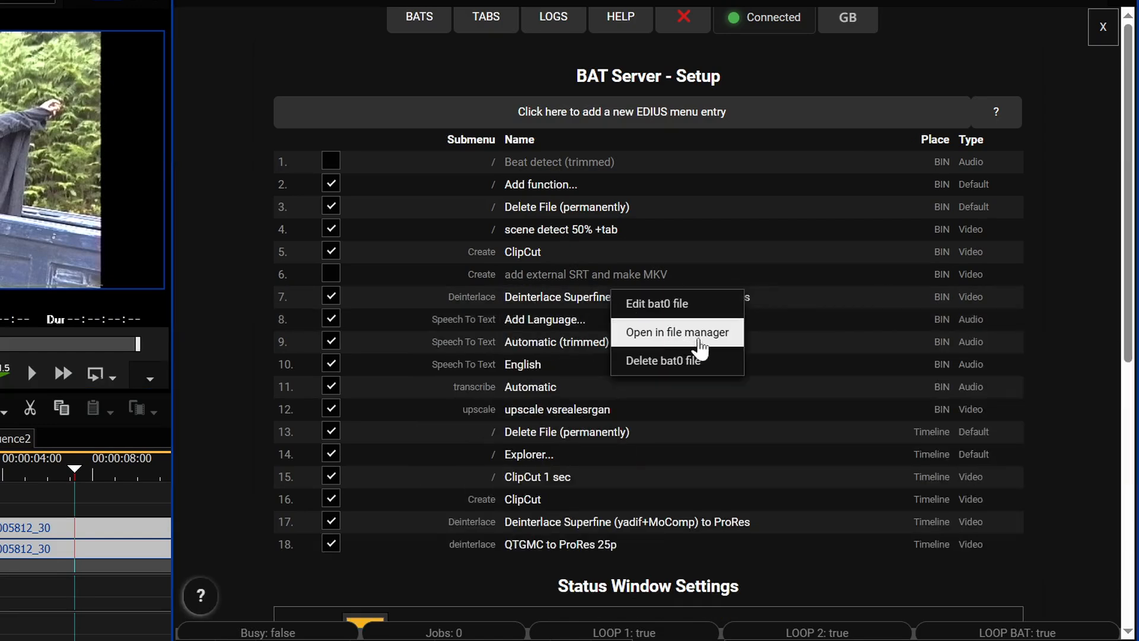
{"action": "left_click", "coordinate": [699, 343]}
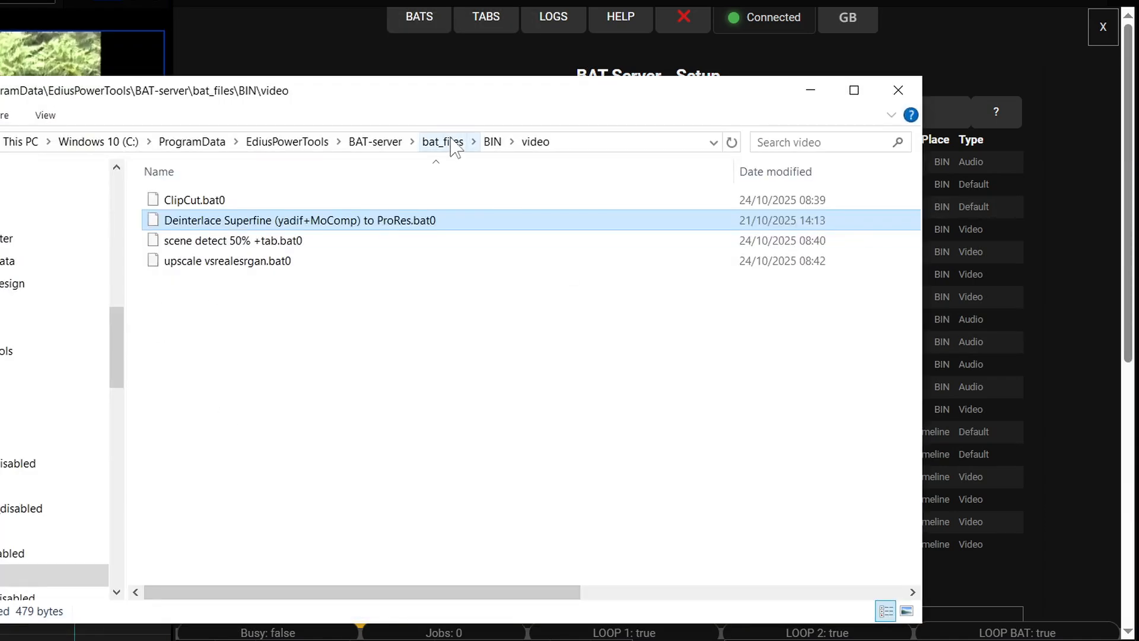
{"action": "left_click", "coordinate": [899, 89]}
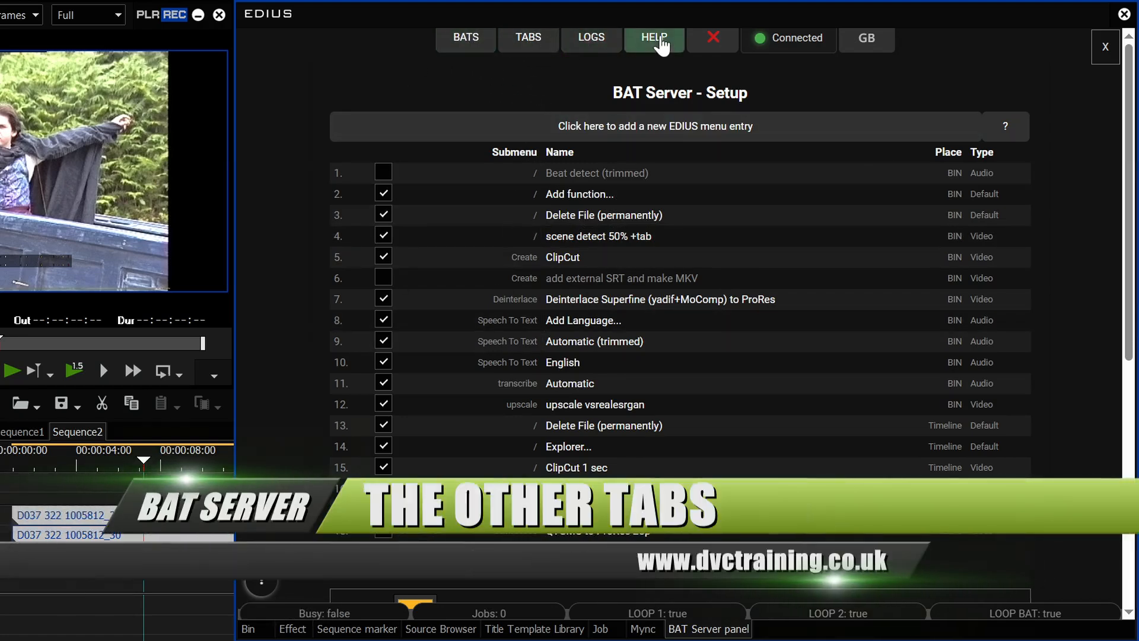
Step: Look through the BAT Server help page from start to end, and review the latest entries in the server log
{"action": "left_click", "coordinate": [660, 43]}
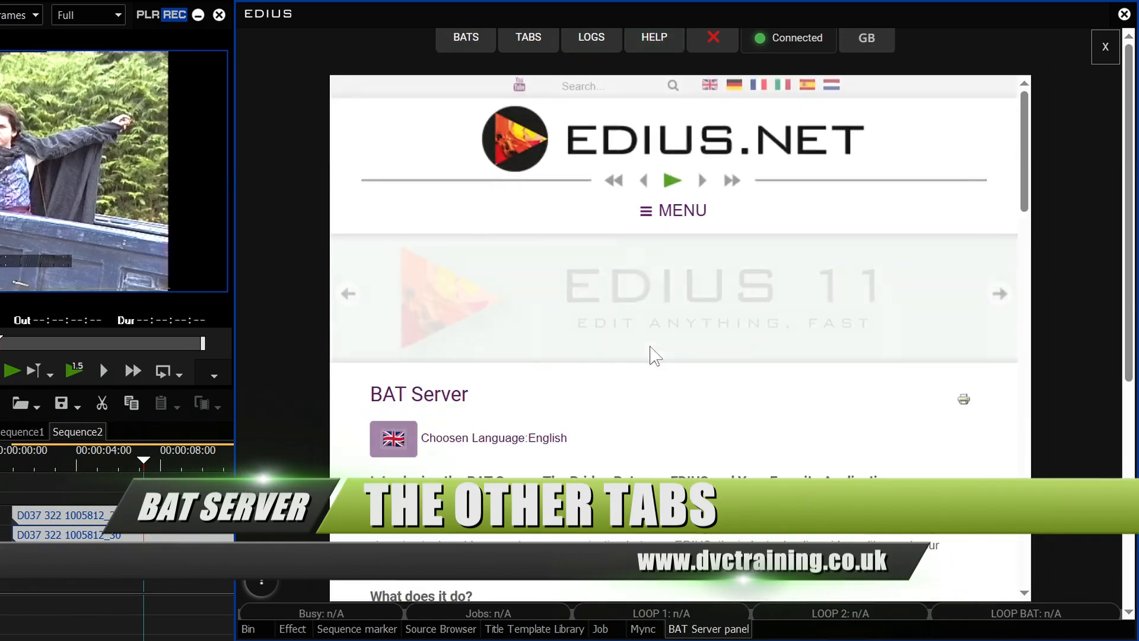
{"action": "scroll", "coordinate": [653, 362], "scroll_direction": "down", "scroll_amount": 10}
{"action": "scroll", "coordinate": [652, 362], "scroll_direction": "down", "scroll_amount": 8}
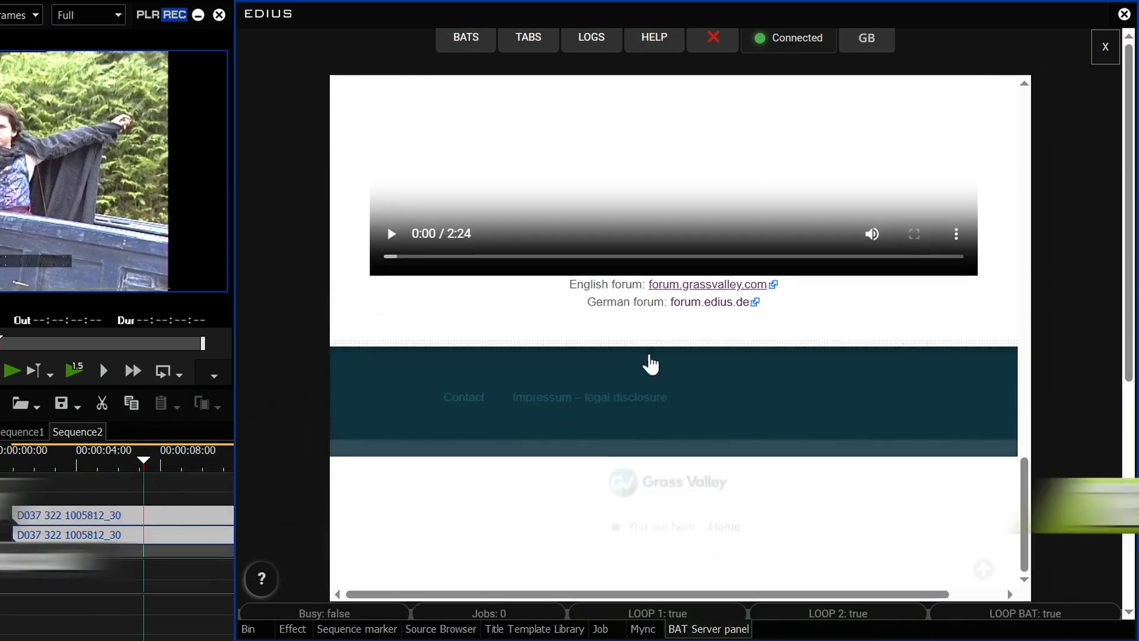
{"action": "scroll", "coordinate": [652, 363], "scroll_direction": "up", "scroll_amount": 18}
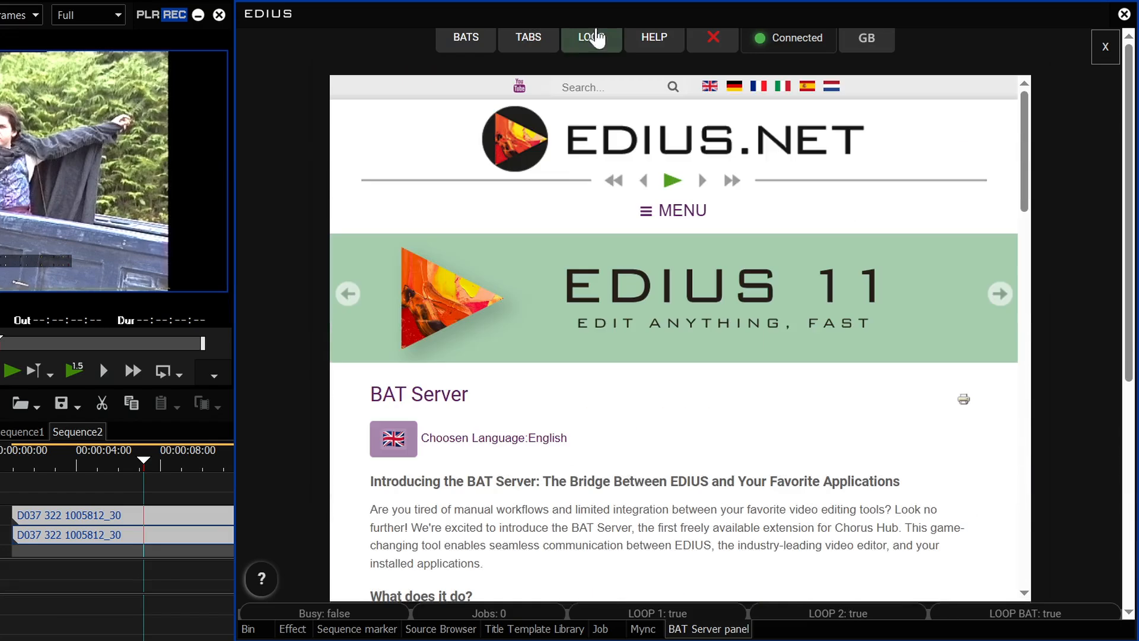
{"action": "left_click", "coordinate": [593, 42]}
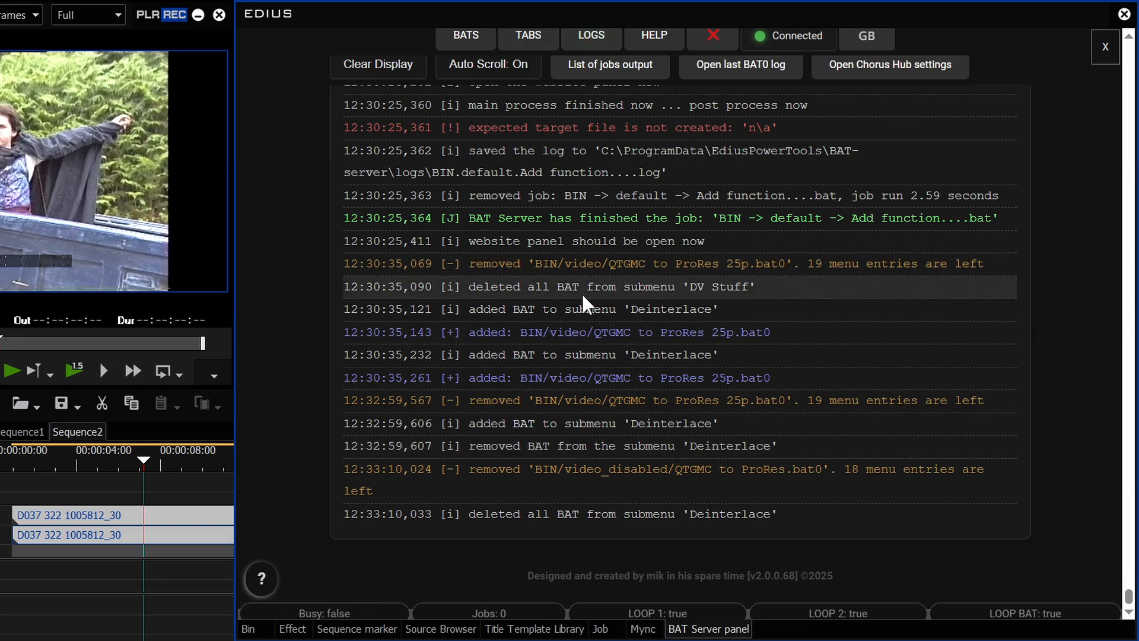
{"action": "left_click", "coordinate": [868, 41]}
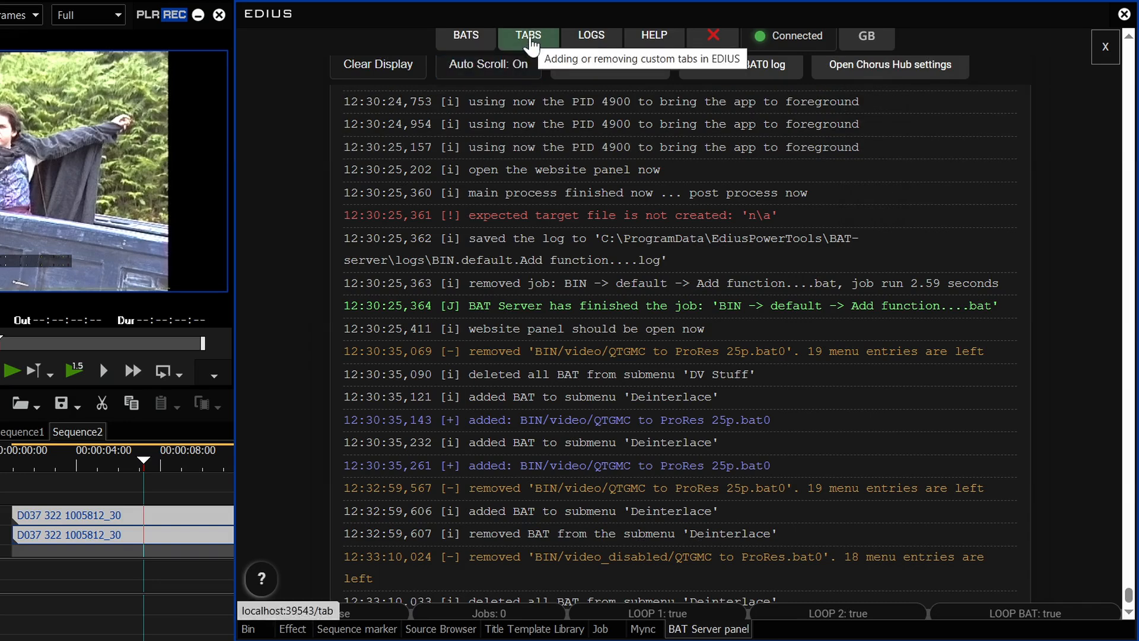
Step: Copy the DVC Training website address from the web browser and add it as a custom tab in the Tab Manager
{"action": "left_click", "coordinate": [532, 44]}
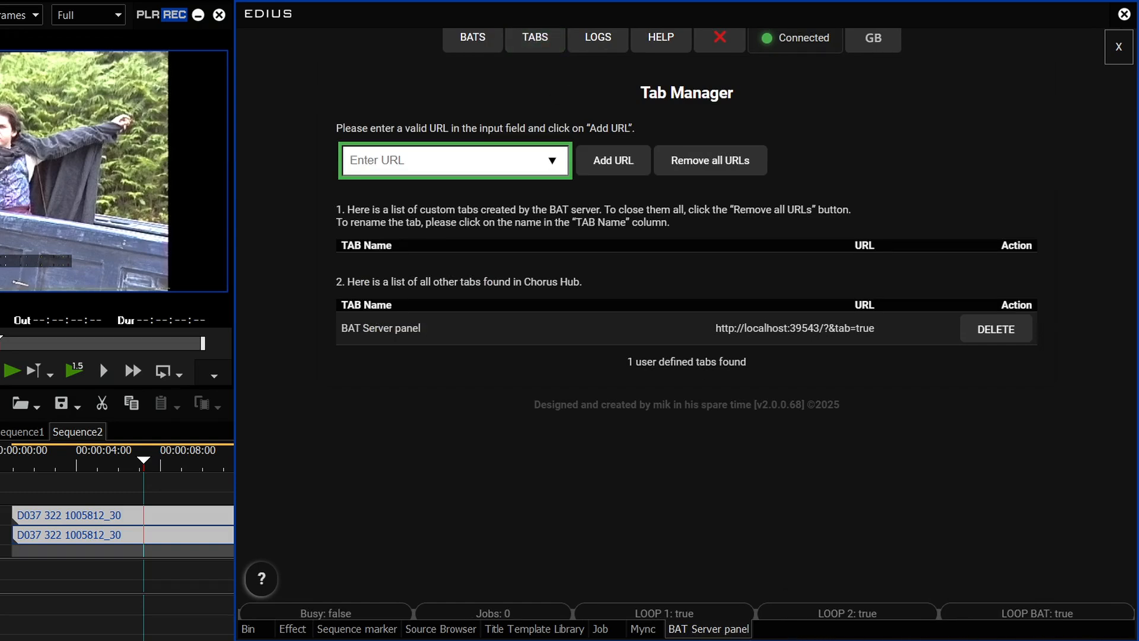
{"action": "left_click", "coordinate": [142, 57]}
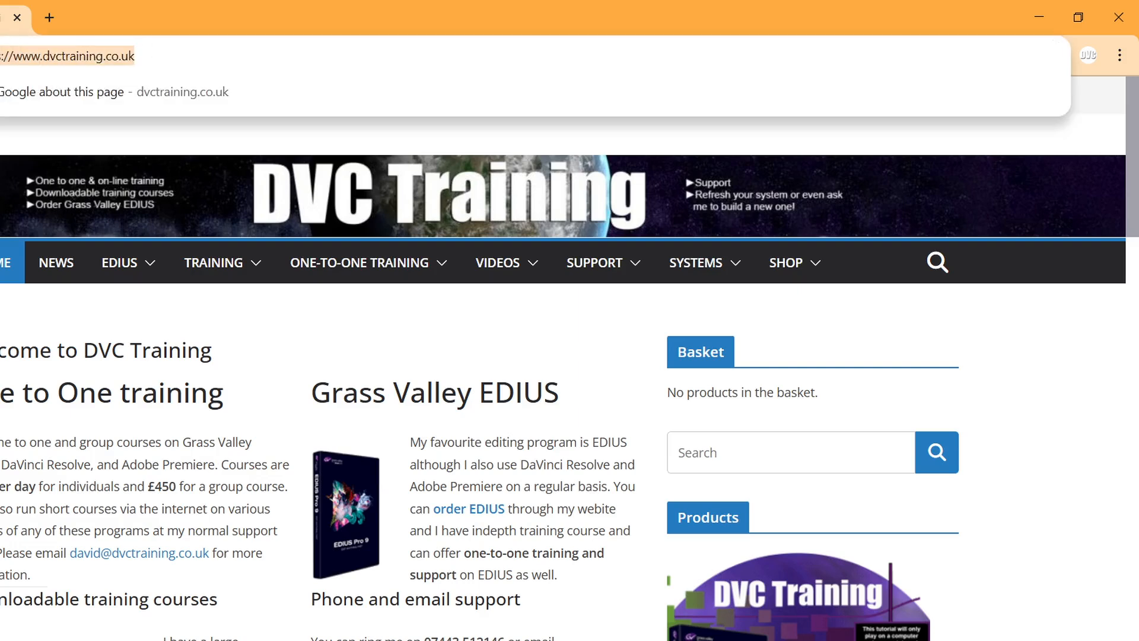
{"action": "right_click", "coordinate": [30, 59]}
{"action": "left_click", "coordinate": [86, 222]}
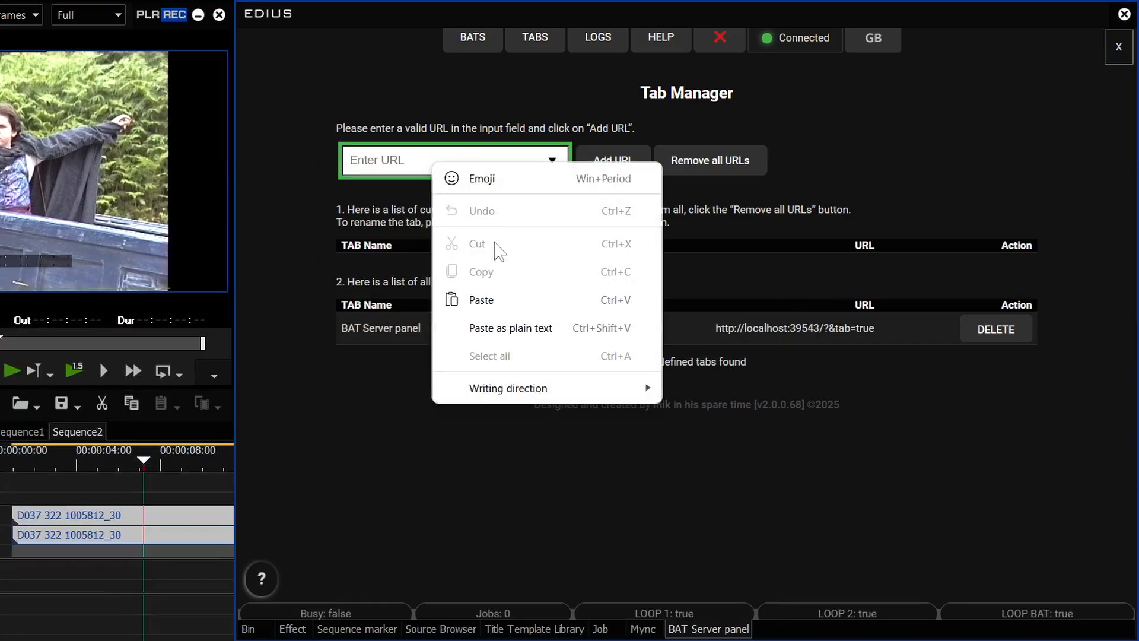
{"action": "left_click", "coordinate": [500, 302]}
{"action": "left_click", "coordinate": [614, 164]}
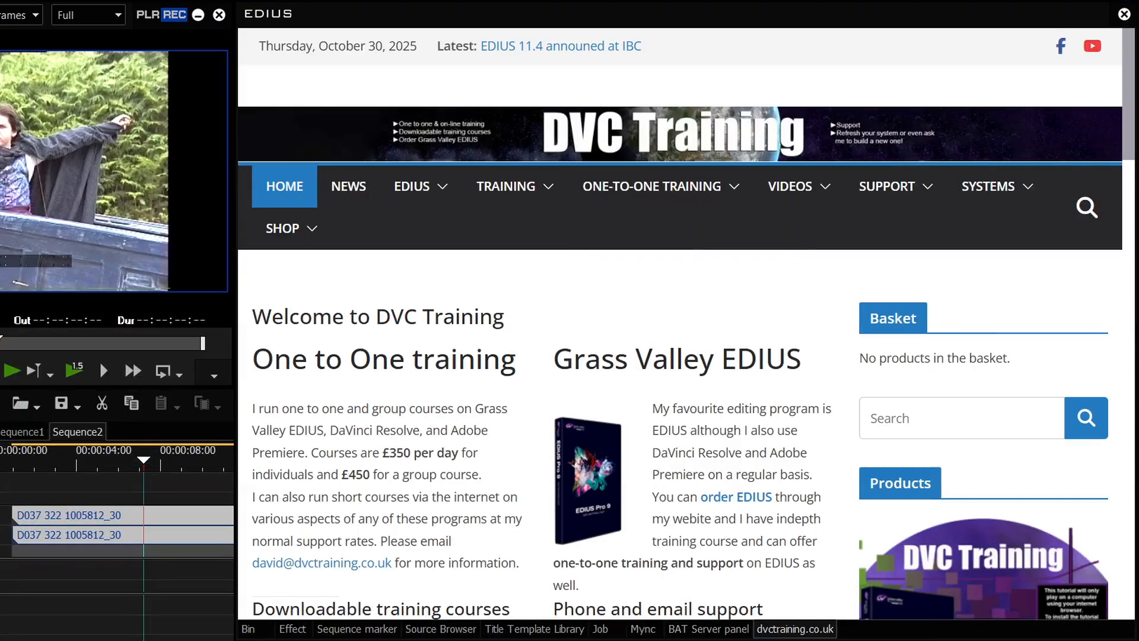
Step: Browse the DVC Training home page in the new EDIUS tab down to its footer and back to its header
{"action": "scroll", "coordinate": [637, 347], "scroll_direction": "down", "scroll_amount": 10}
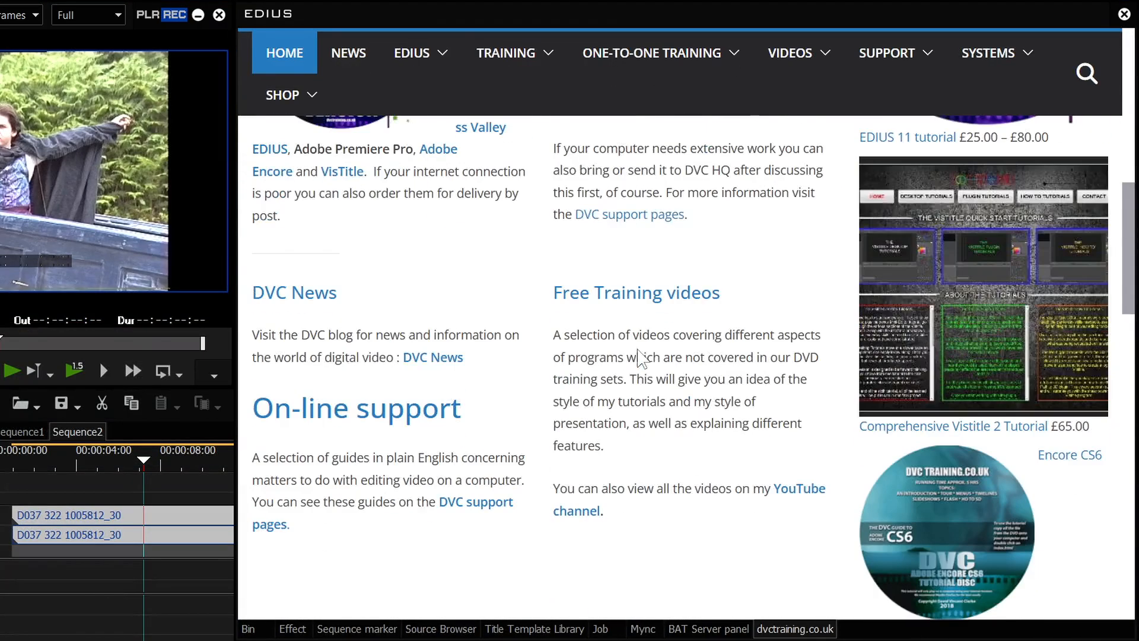
{"action": "scroll", "coordinate": [638, 356], "scroll_direction": "up", "scroll_amount": 2}
{"action": "scroll", "coordinate": [639, 357], "scroll_direction": "up", "scroll_amount": 8}
{"action": "scroll", "coordinate": [641, 409], "scroll_direction": "down", "scroll_amount": 18}
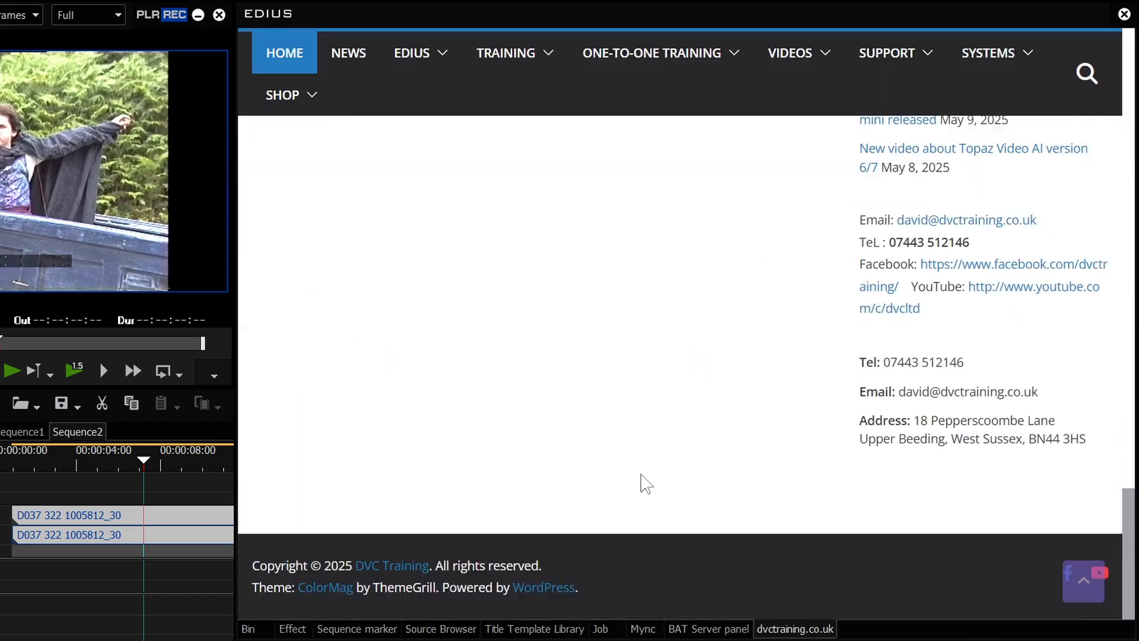
{"action": "scroll", "coordinate": [644, 478], "scroll_direction": "up", "scroll_amount": 6}
{"action": "scroll", "coordinate": [644, 478], "scroll_direction": "up", "scroll_amount": 12}
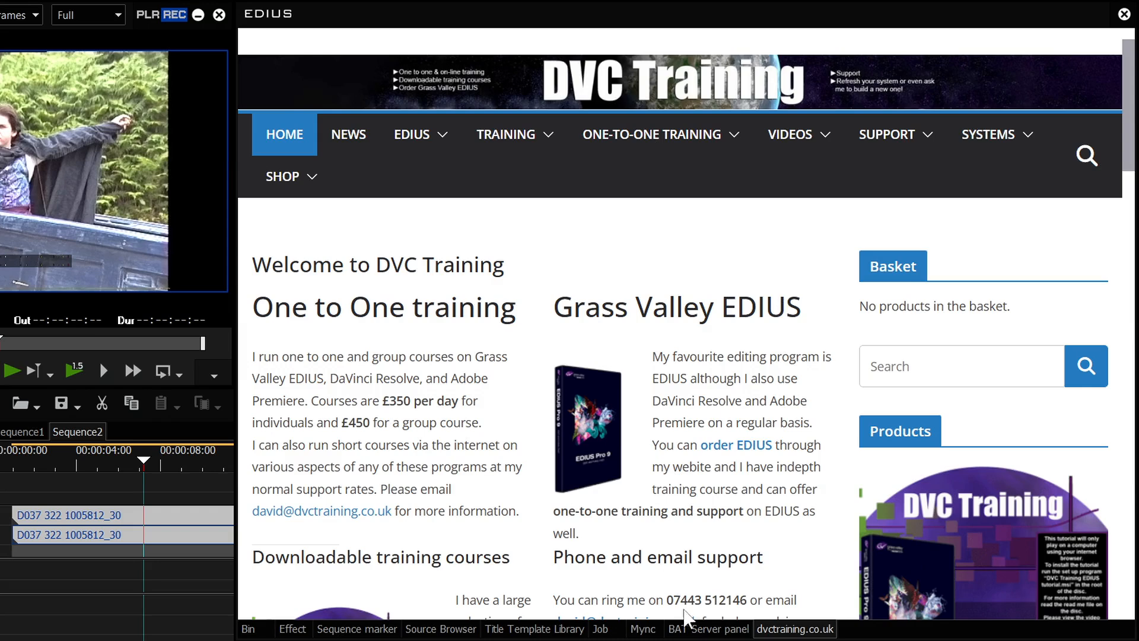
Step: Return to the Tab Manager and delete the custom dvctraining.co.uk tab
{"action": "left_click", "coordinate": [711, 629]}
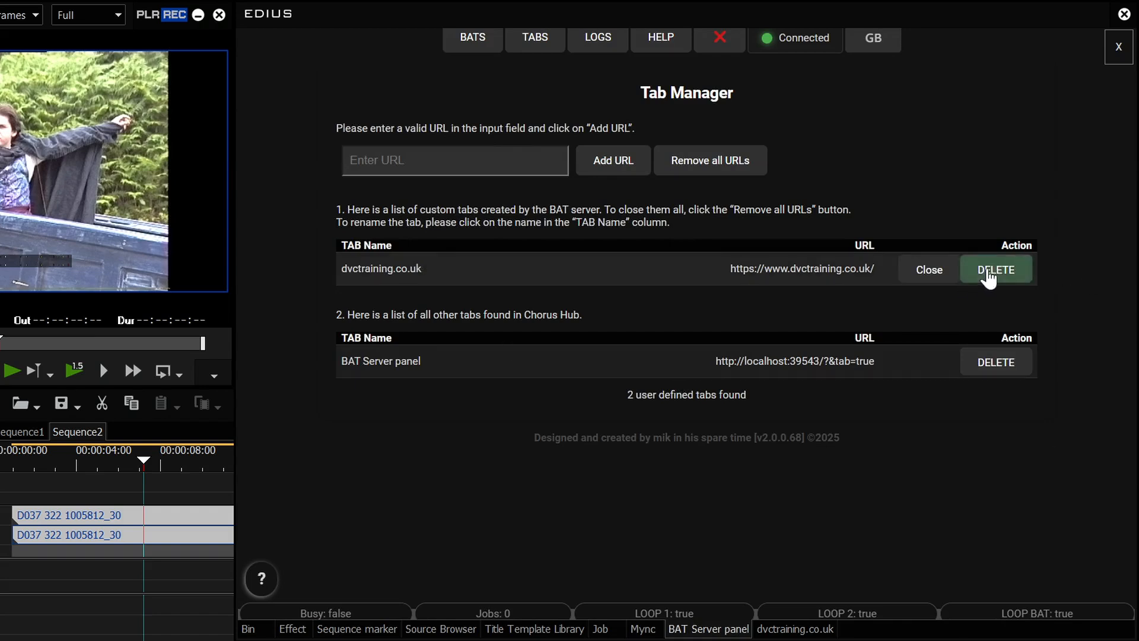
{"action": "left_click", "coordinate": [982, 275]}
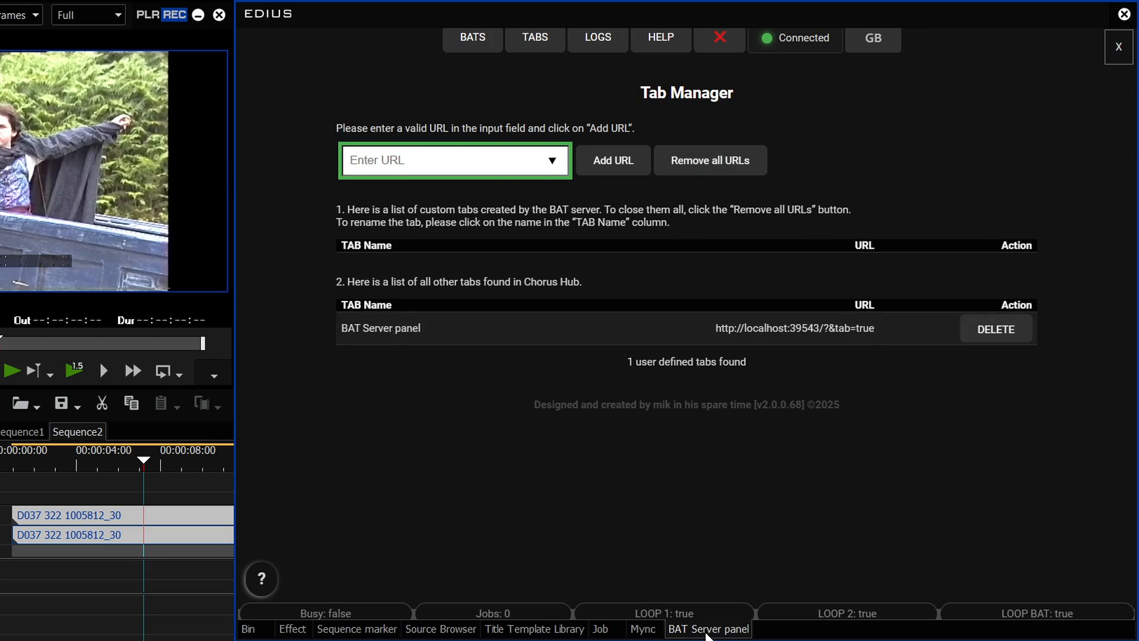
Step: Review the BAT Server setup page's function list, status window settings and advanced options, and view the script details of the BIN function "Deinterlace Superfine"
{"action": "left_click", "coordinate": [708, 633]}
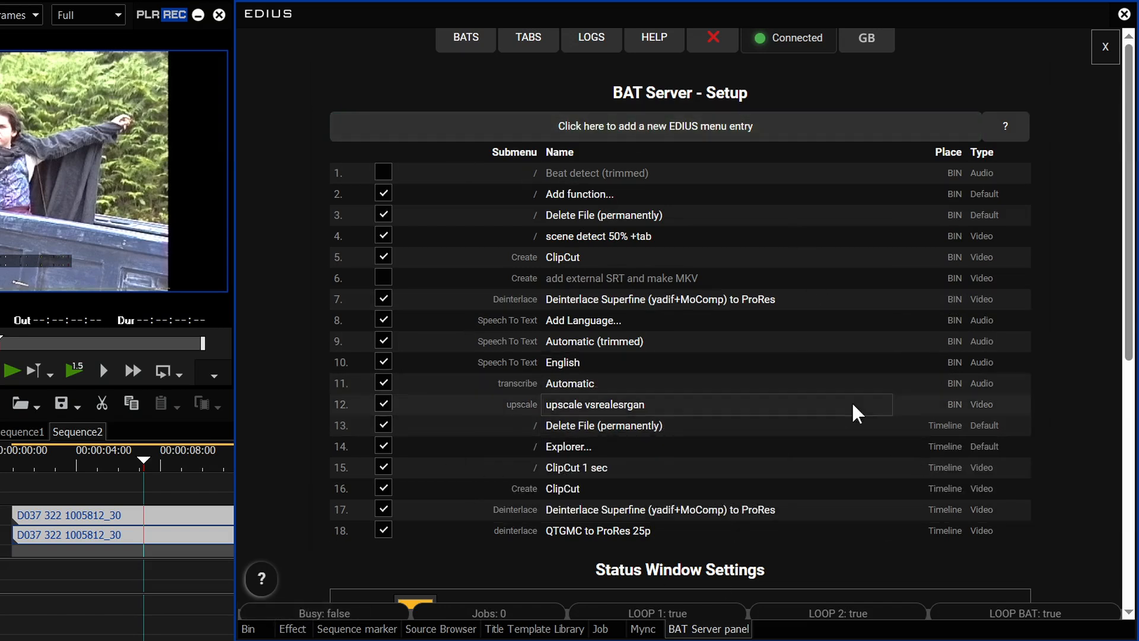
{"action": "mouse_move", "coordinate": [600, 326]}
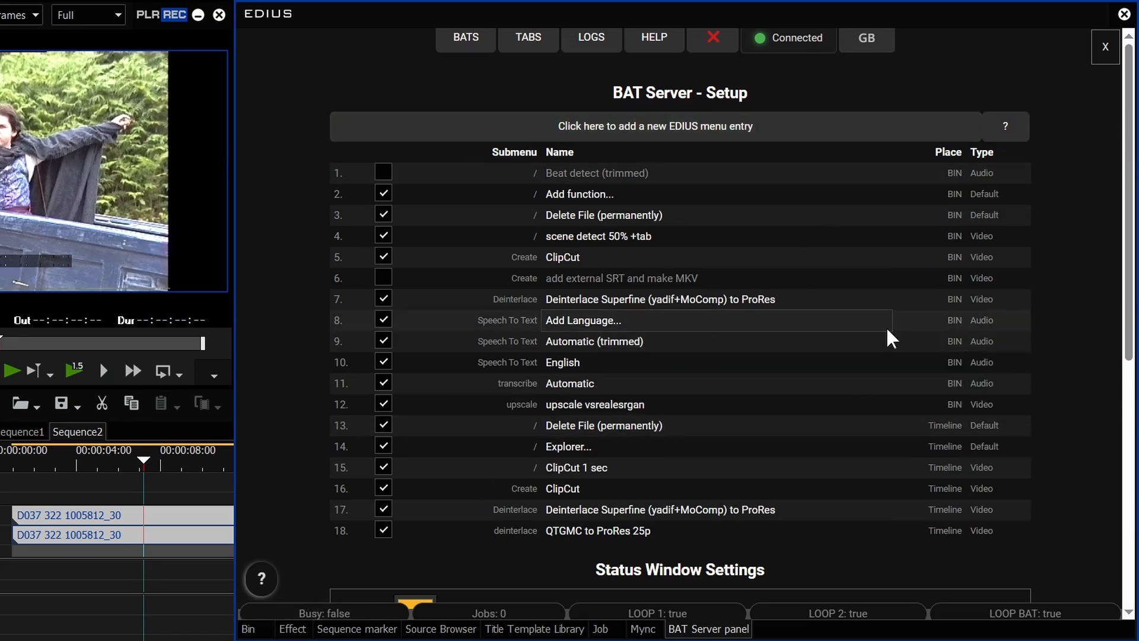
{"action": "mouse_move", "coordinate": [890, 337]}
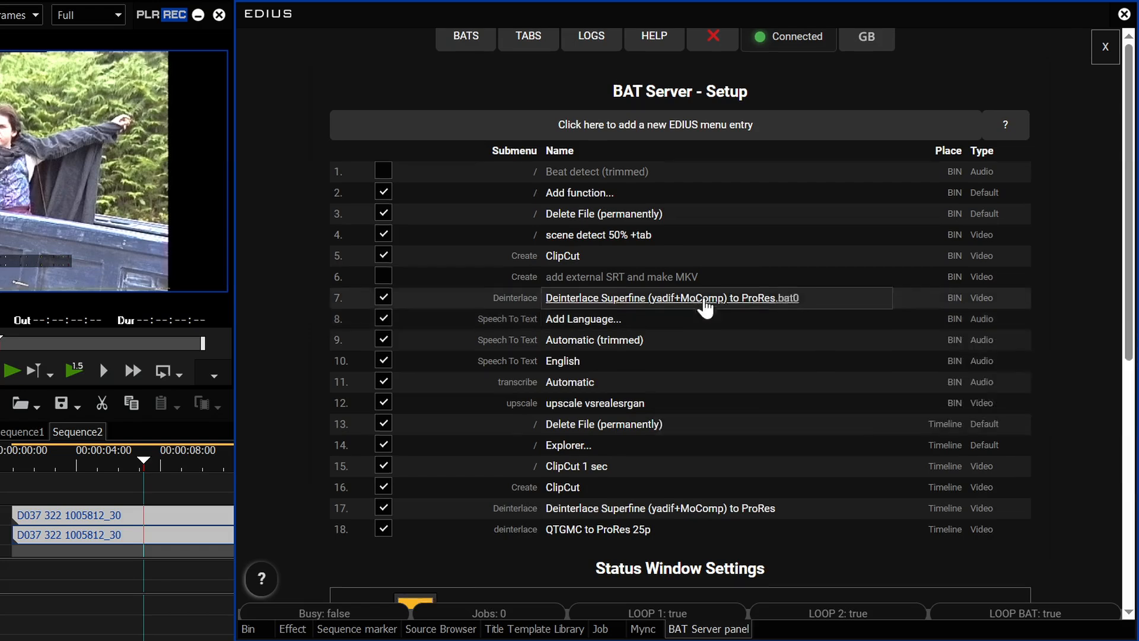
{"action": "scroll", "coordinate": [706, 314], "scroll_direction": "down", "scroll_amount": 8}
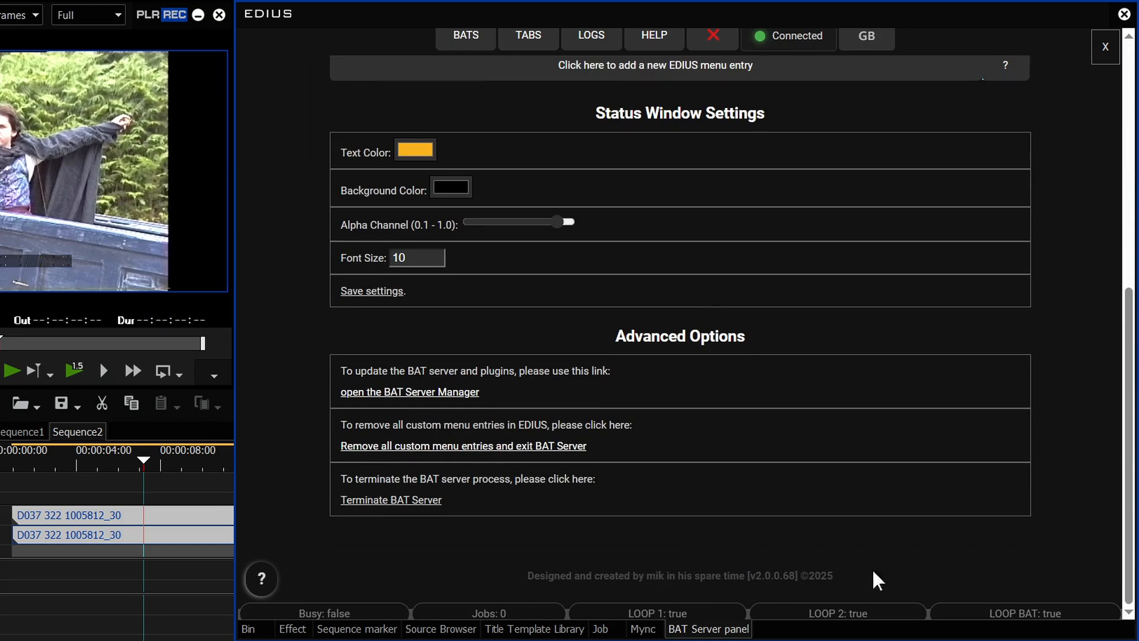
{"action": "mouse_move", "coordinate": [487, 640]}
{"action": "triple_click", "coordinate": [908, 579]}
{"action": "scroll", "coordinate": [696, 569], "scroll_direction": "up", "scroll_amount": 4}
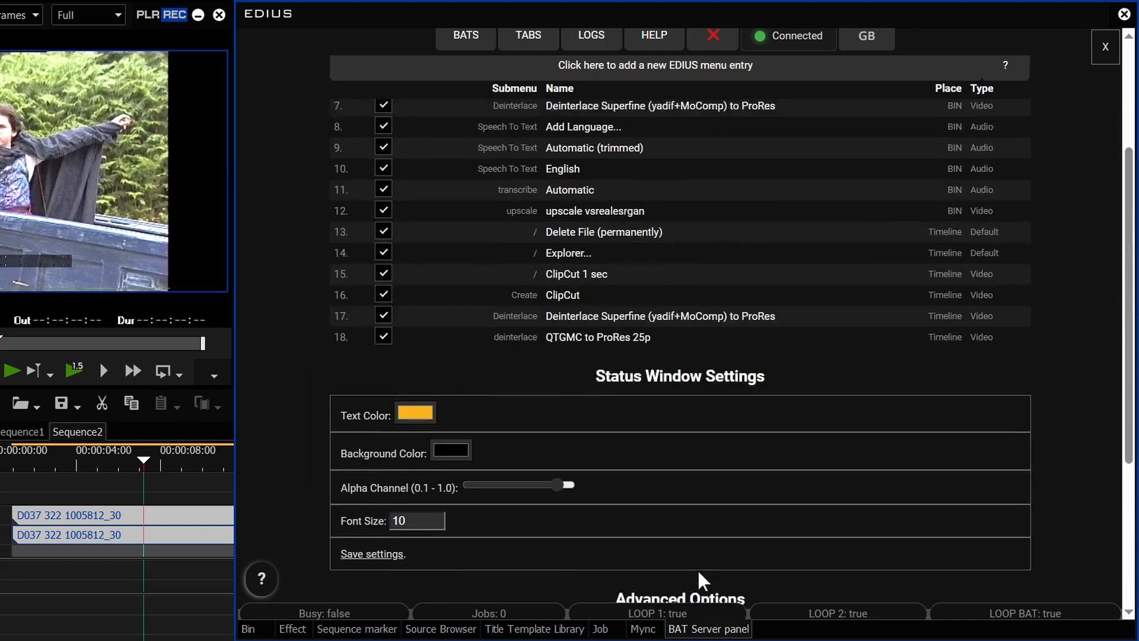
{"action": "scroll", "coordinate": [696, 580], "scroll_direction": "up", "scroll_amount": 3}
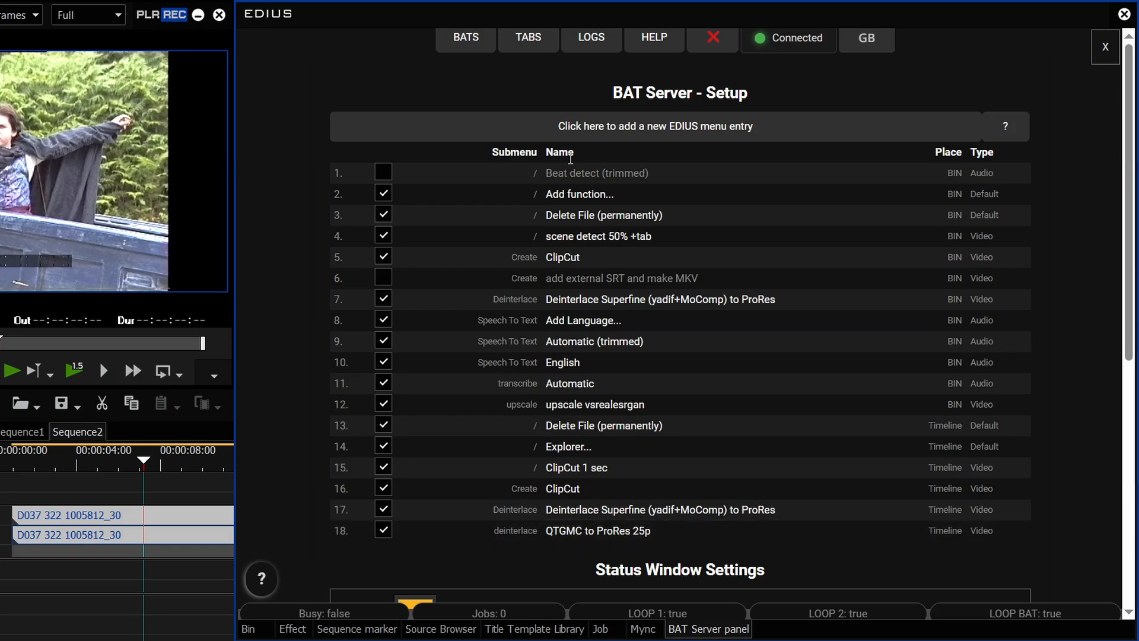
{"action": "mouse_move", "coordinate": [427, 303]}
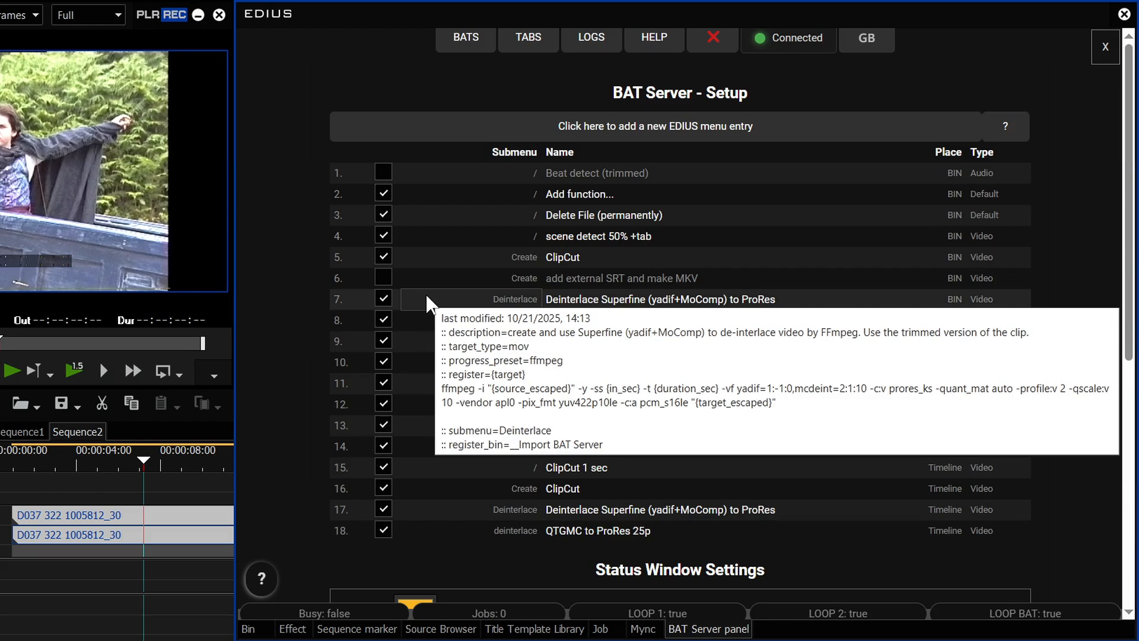